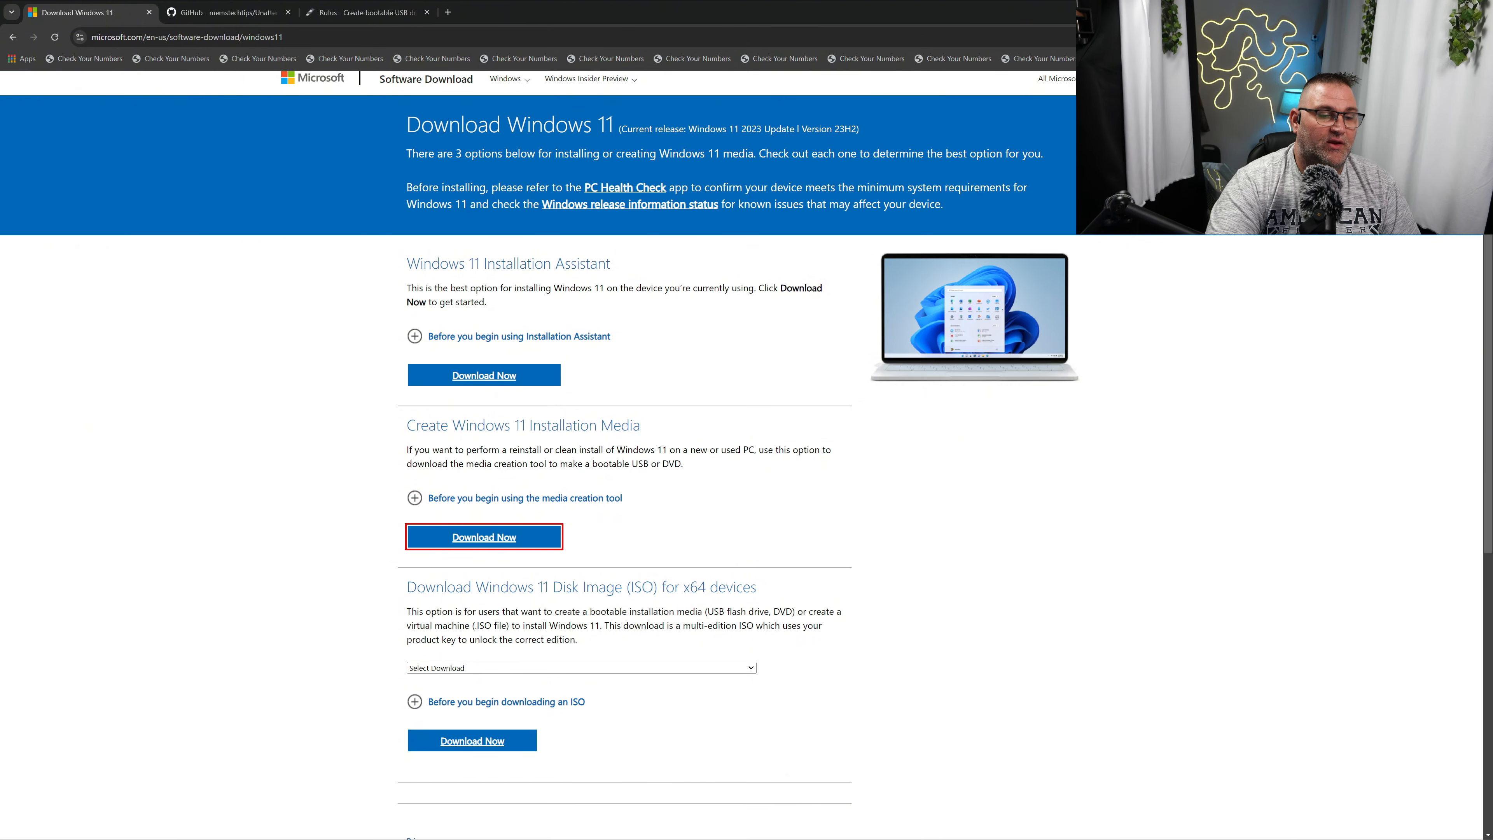
Download and run the media creation tool for Windows 11 installation media, and accept its license terms.
mouse_move(413, 834)
click(462, 828)
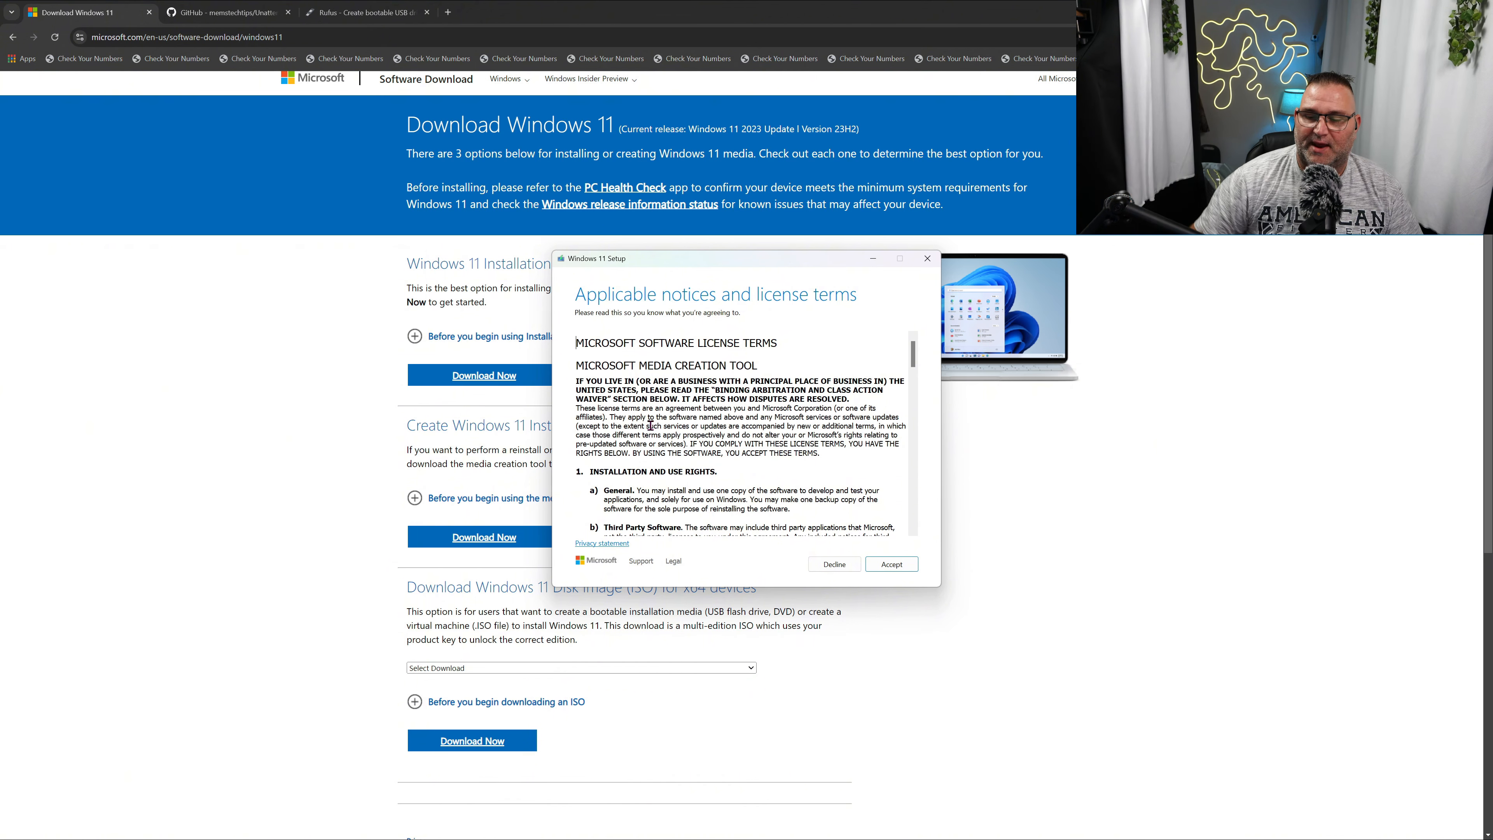
click(887, 564)
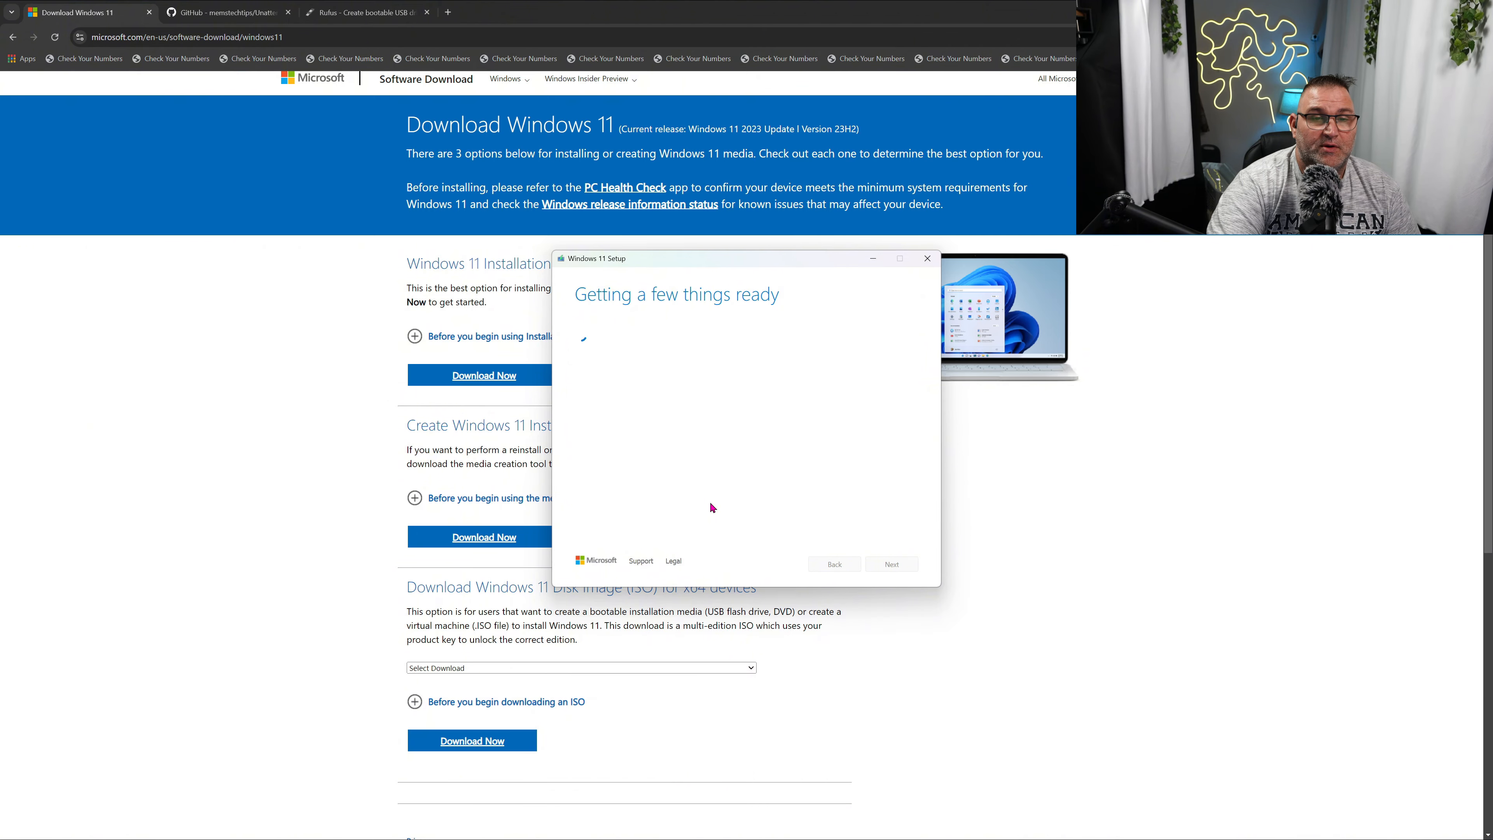
Create Windows 11 installation media on USB flash drive F: with the recommended options turned off, English (United States) and Windows 11, and finish the setup.
click(637, 410)
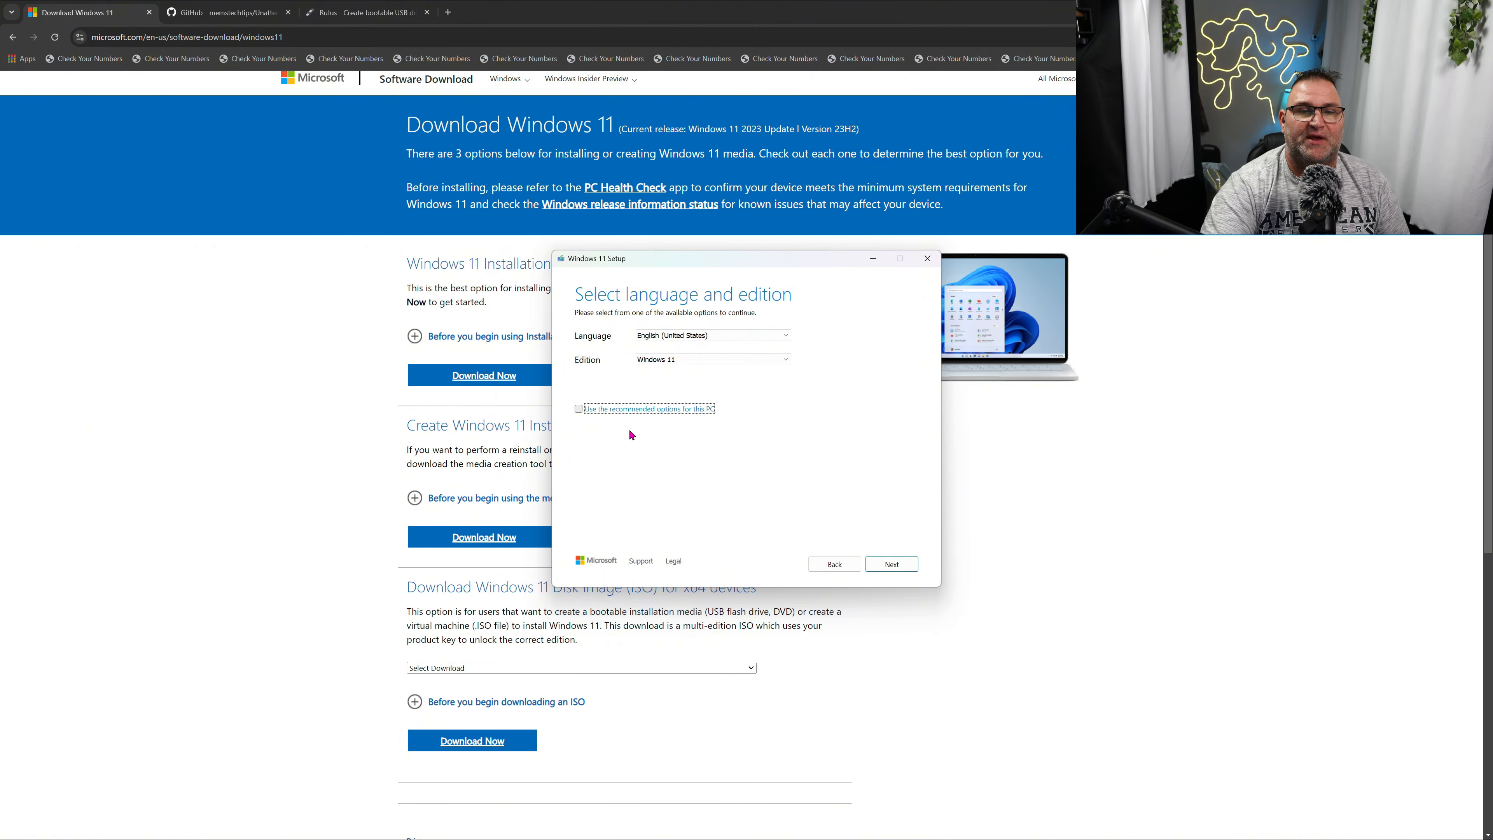
click(910, 564)
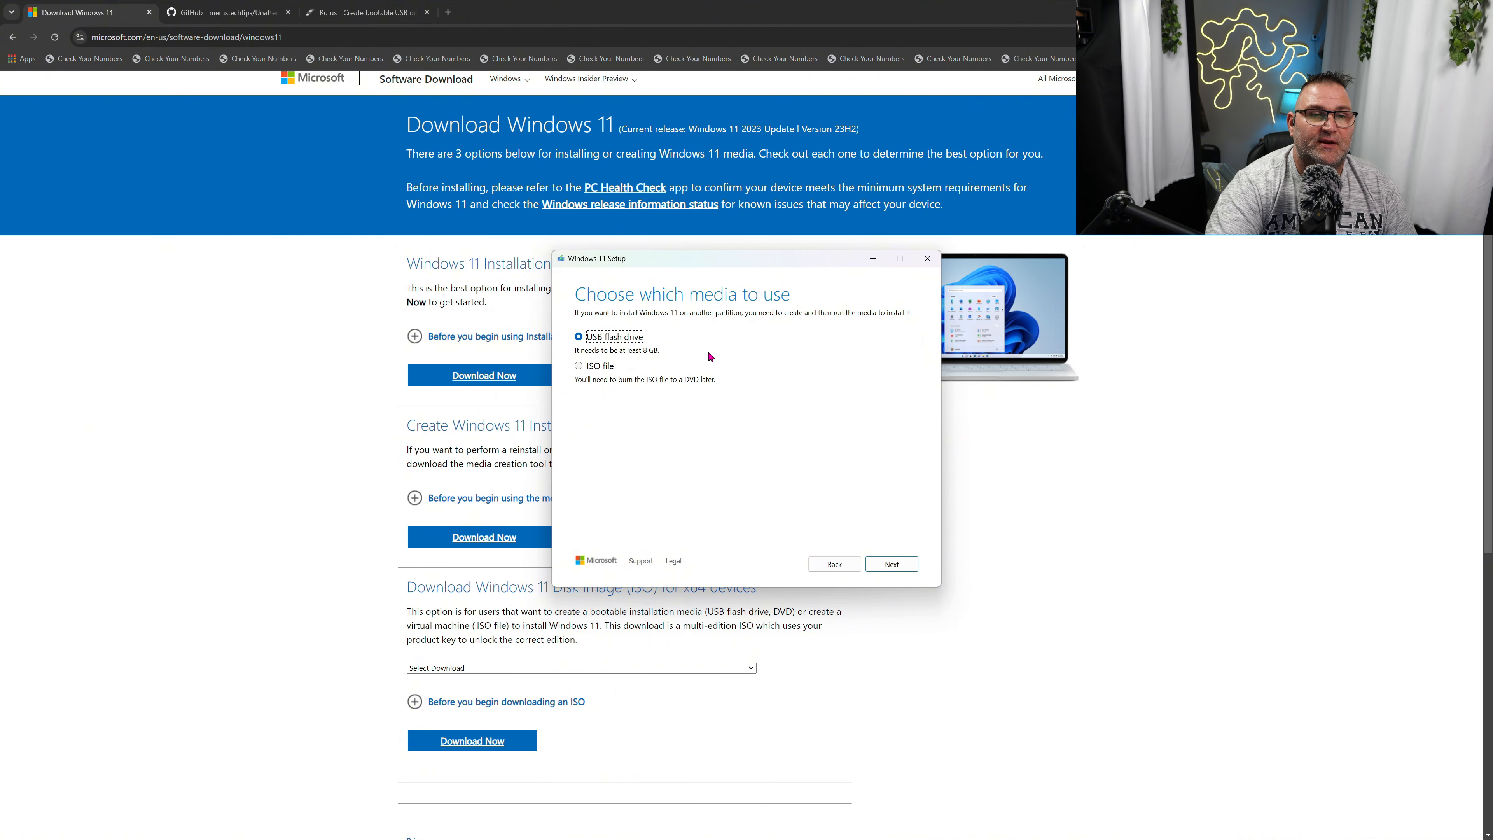
click(887, 563)
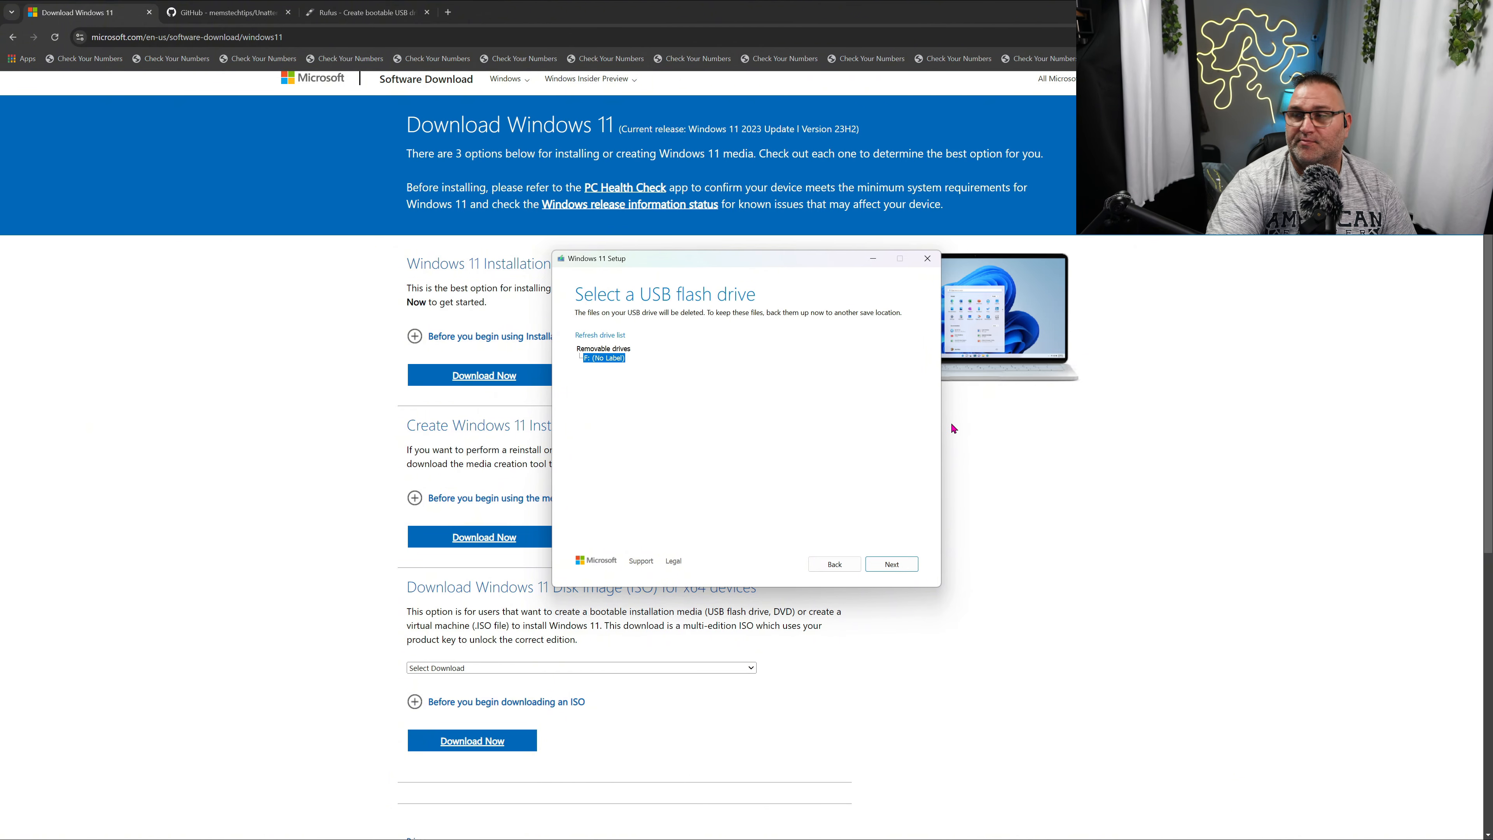
click(891, 564)
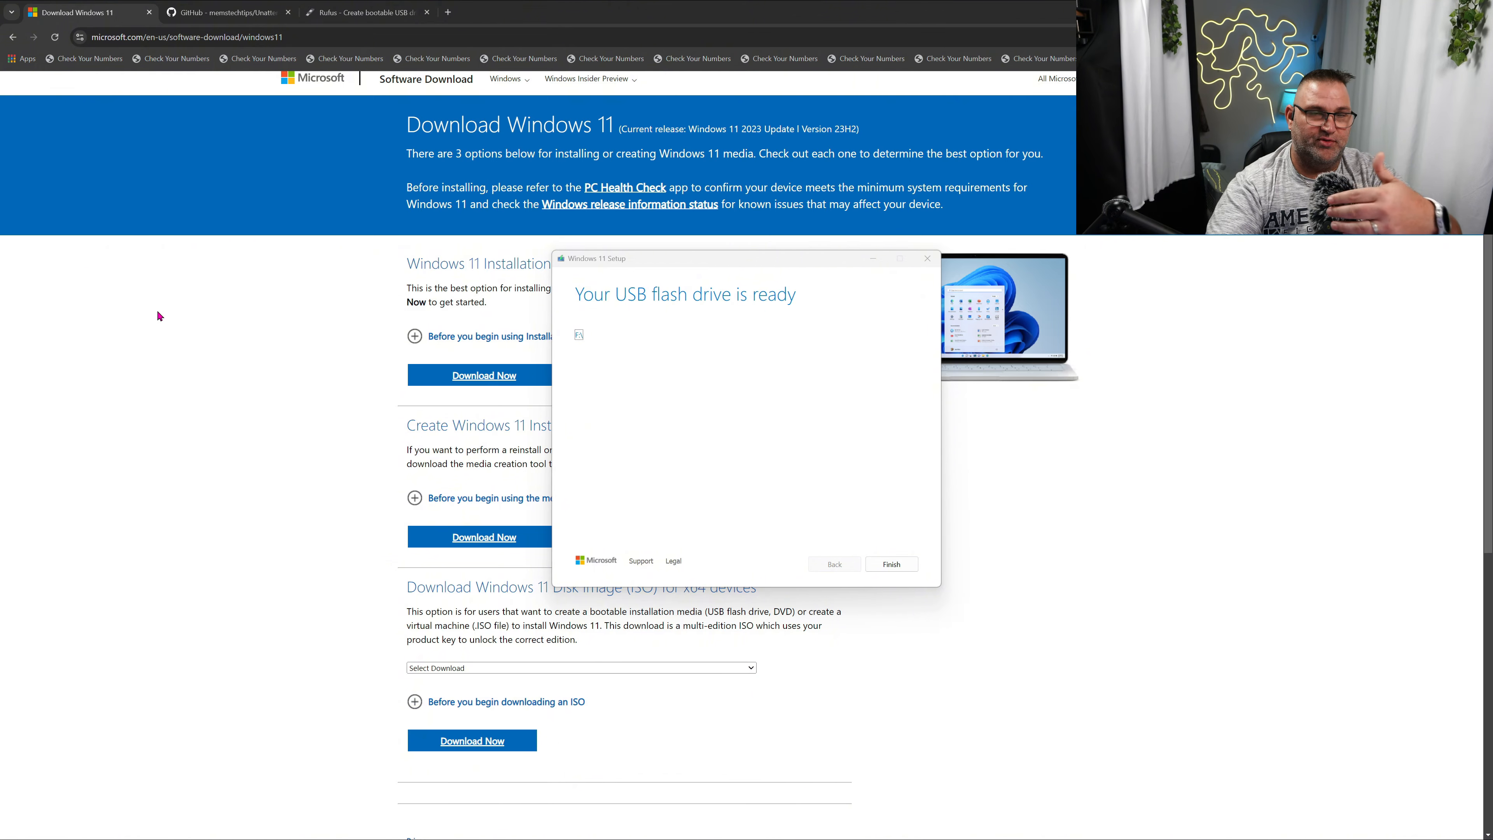
click(891, 564)
Switch to File Explorer, inspect the contents of the ESD-USB (F:) drive, and close the window.
key(super+e)
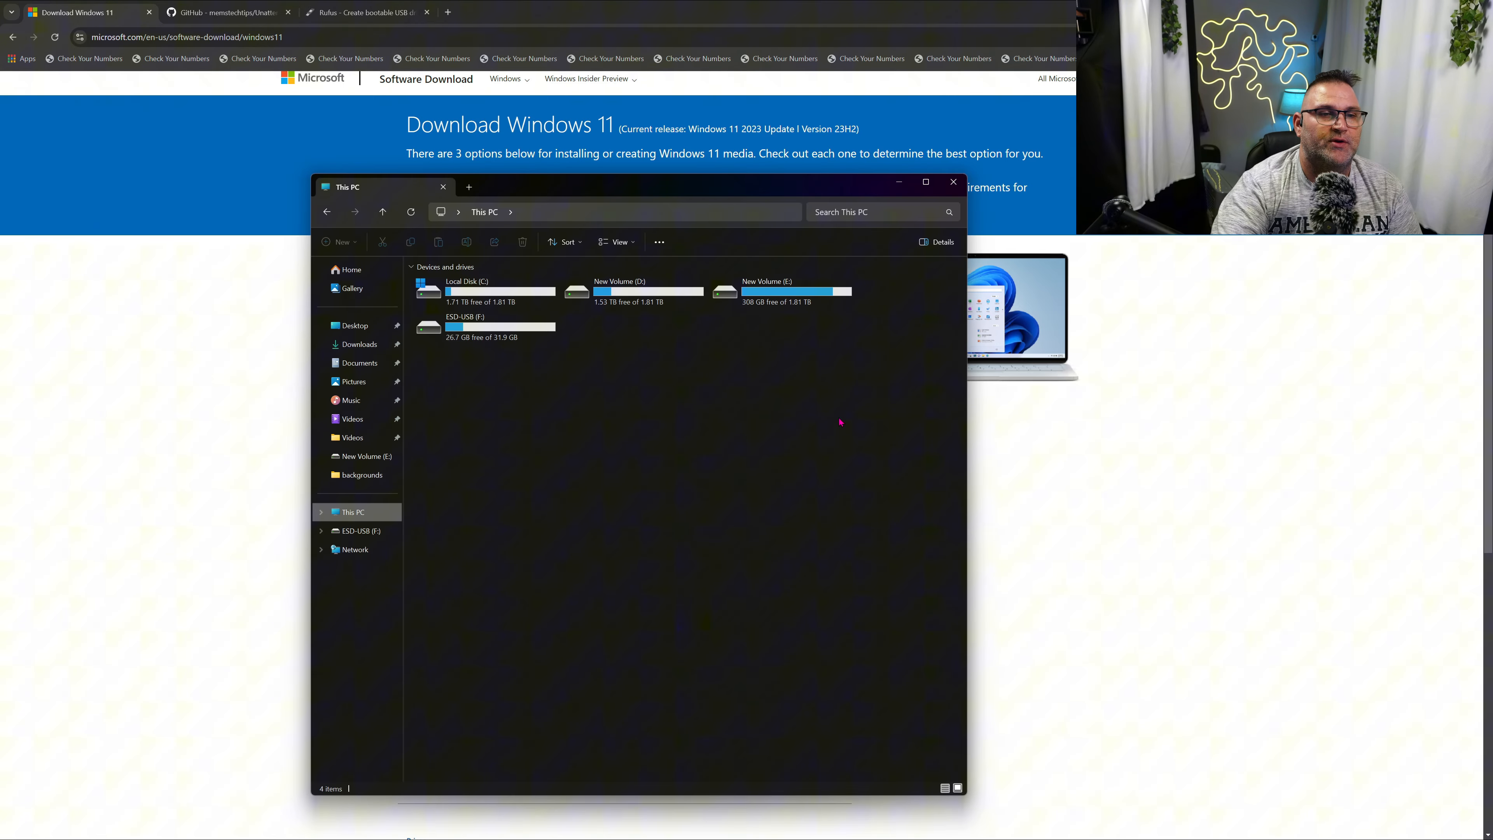
double_click(473, 326)
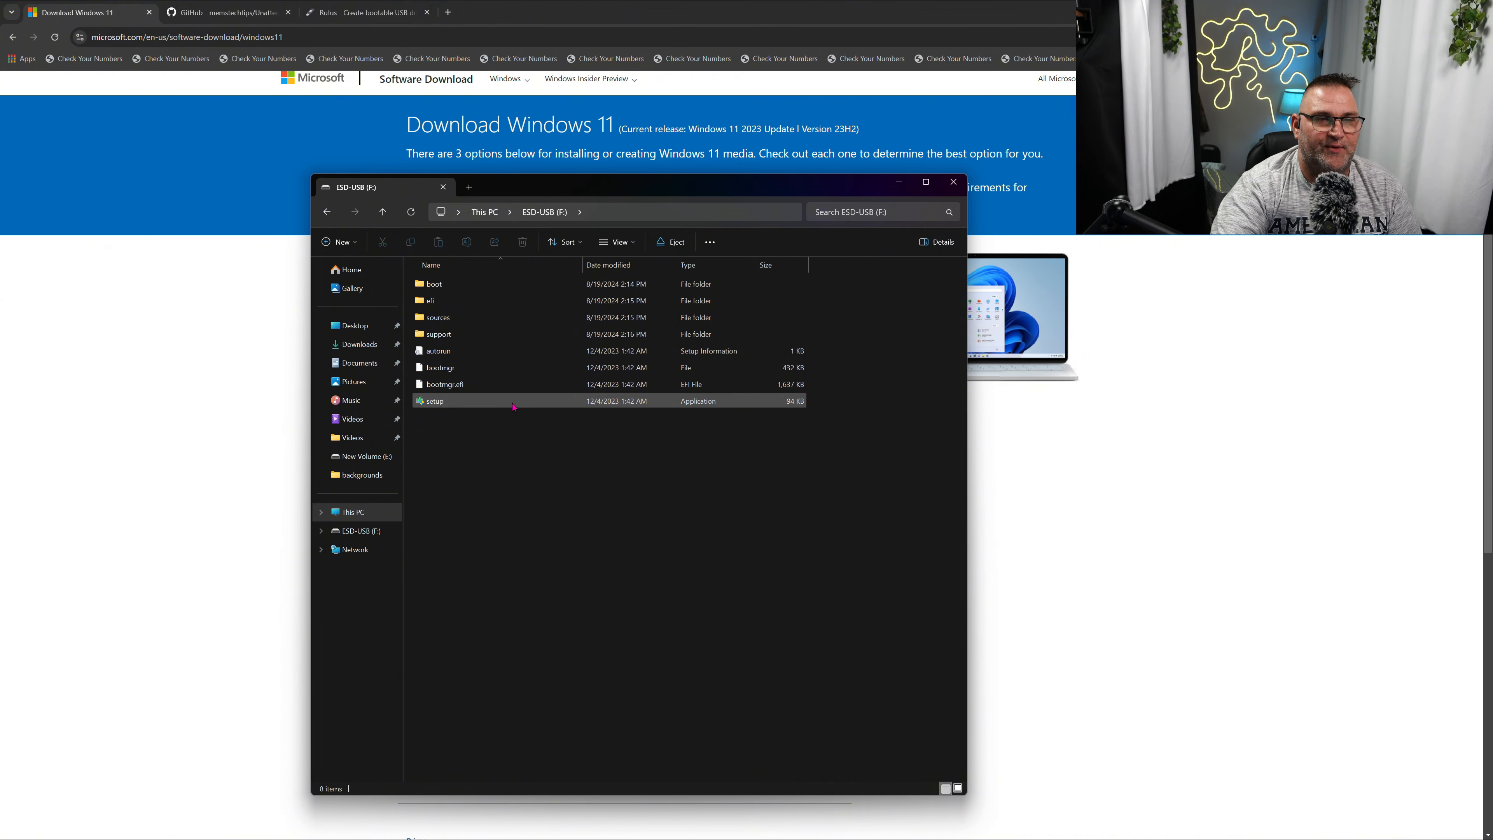
key(alt+Left)
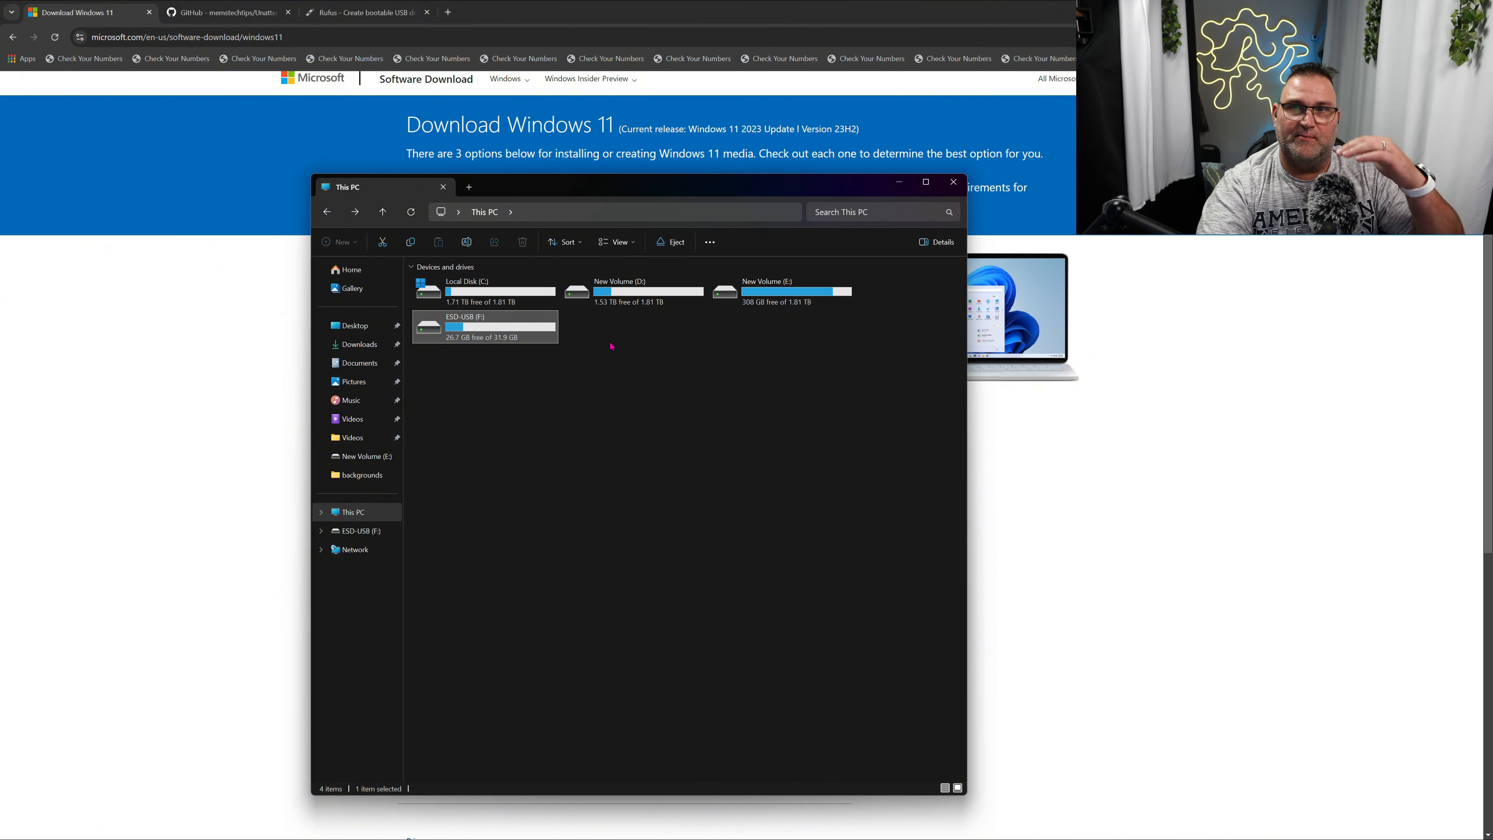
click(1187, 12)
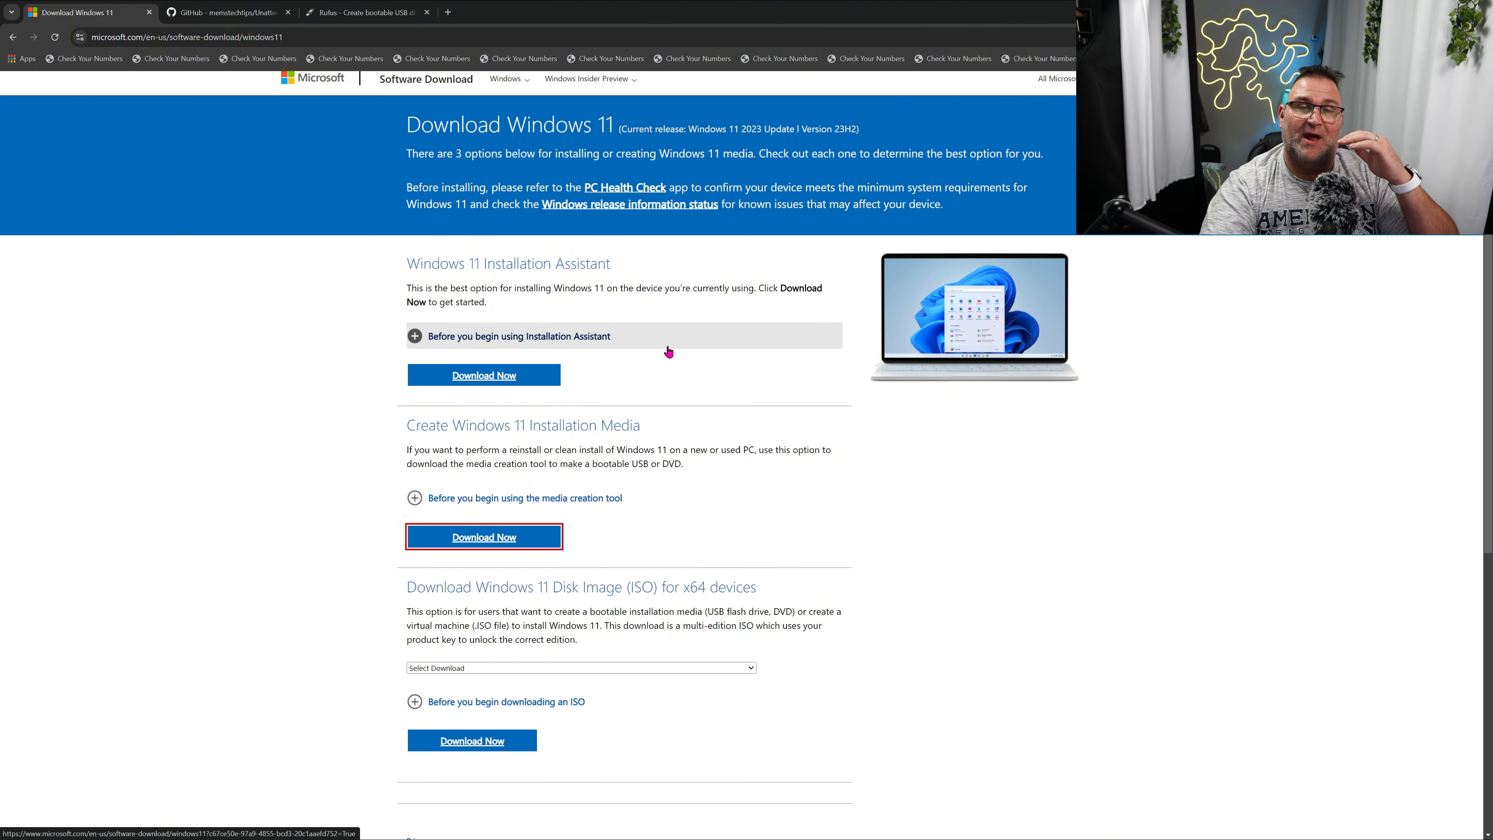
Review the UnattendedWinstall repository's README on GitHub and follow its link for creating your own answer file.
click(199, 12)
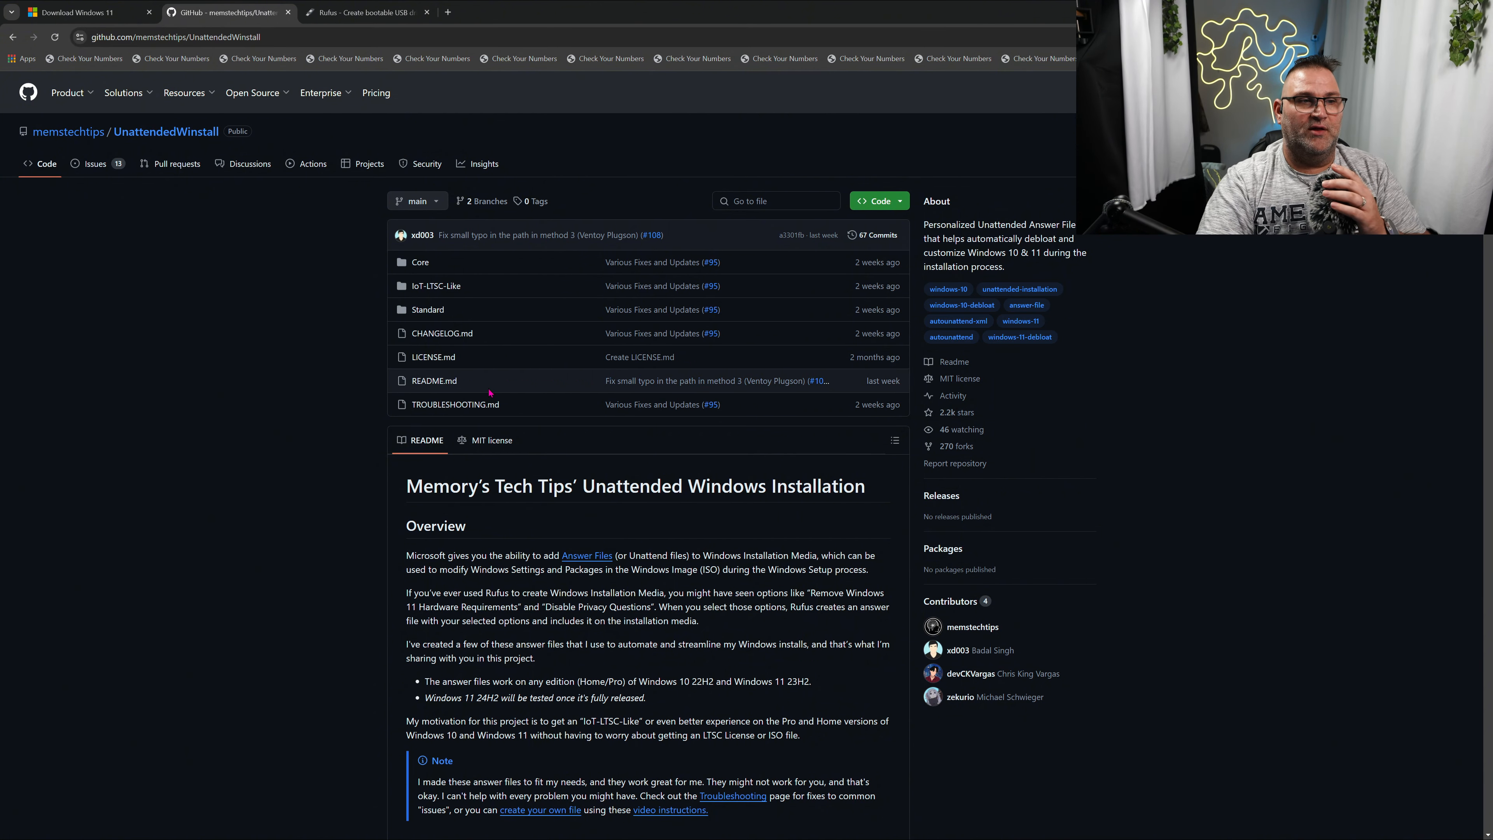
scroll(482, 377, down, 3)
scroll(464, 330, up, 2)
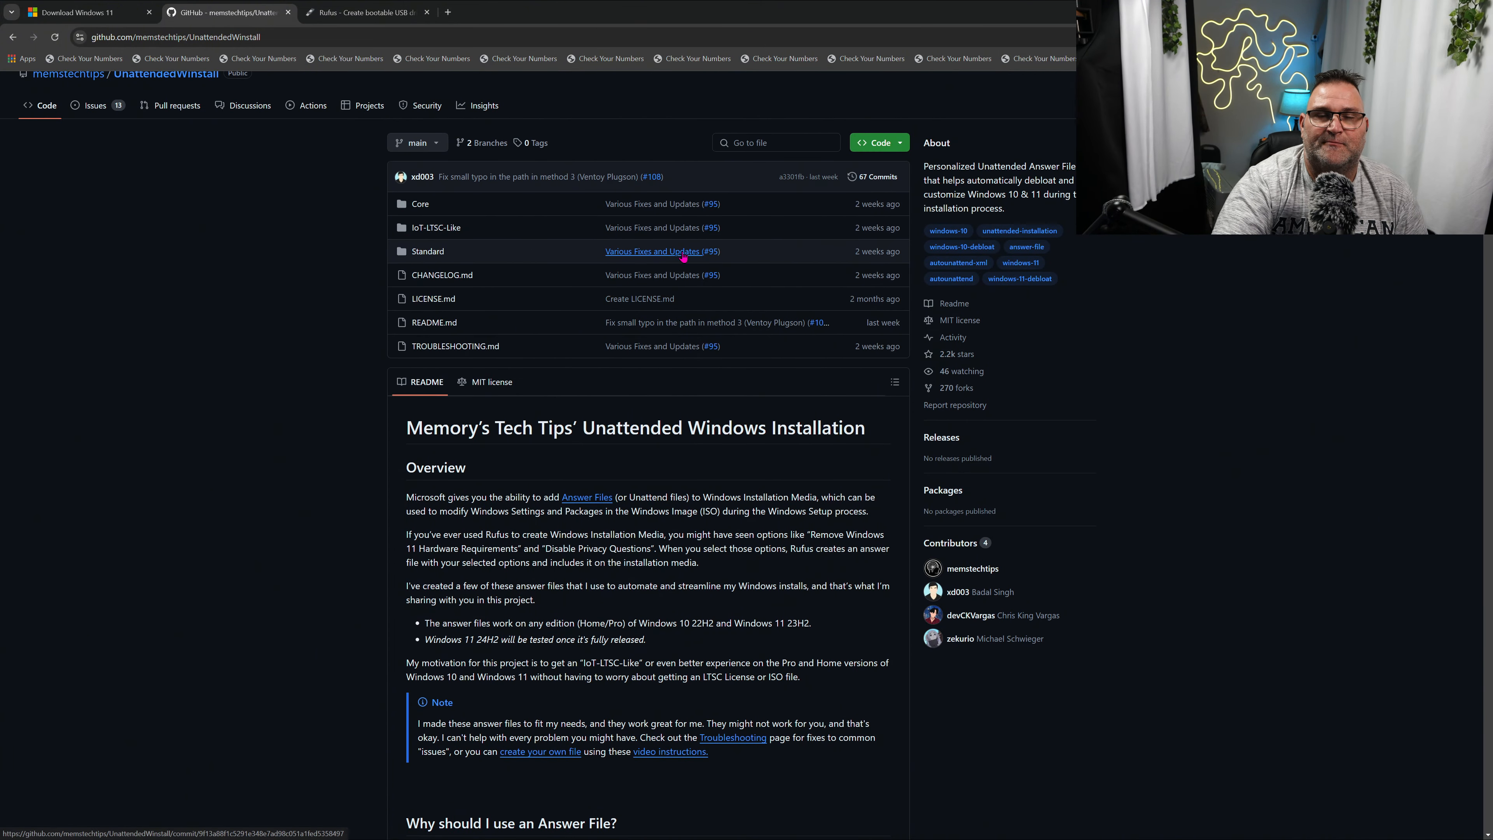
mouse_move(683, 257)
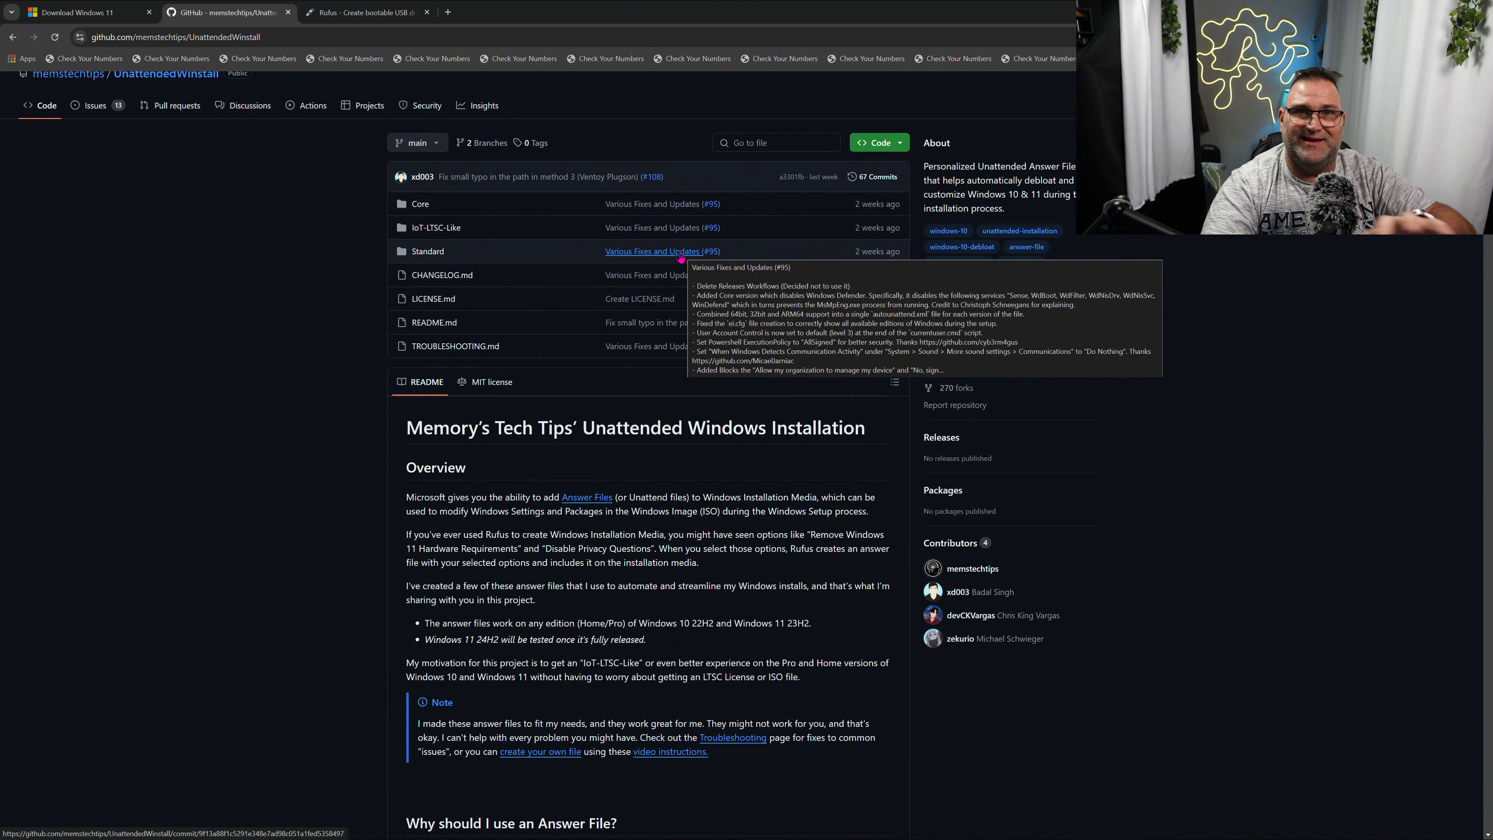
scroll(623, 507, down, 1)
scroll(623, 507, down, 3)
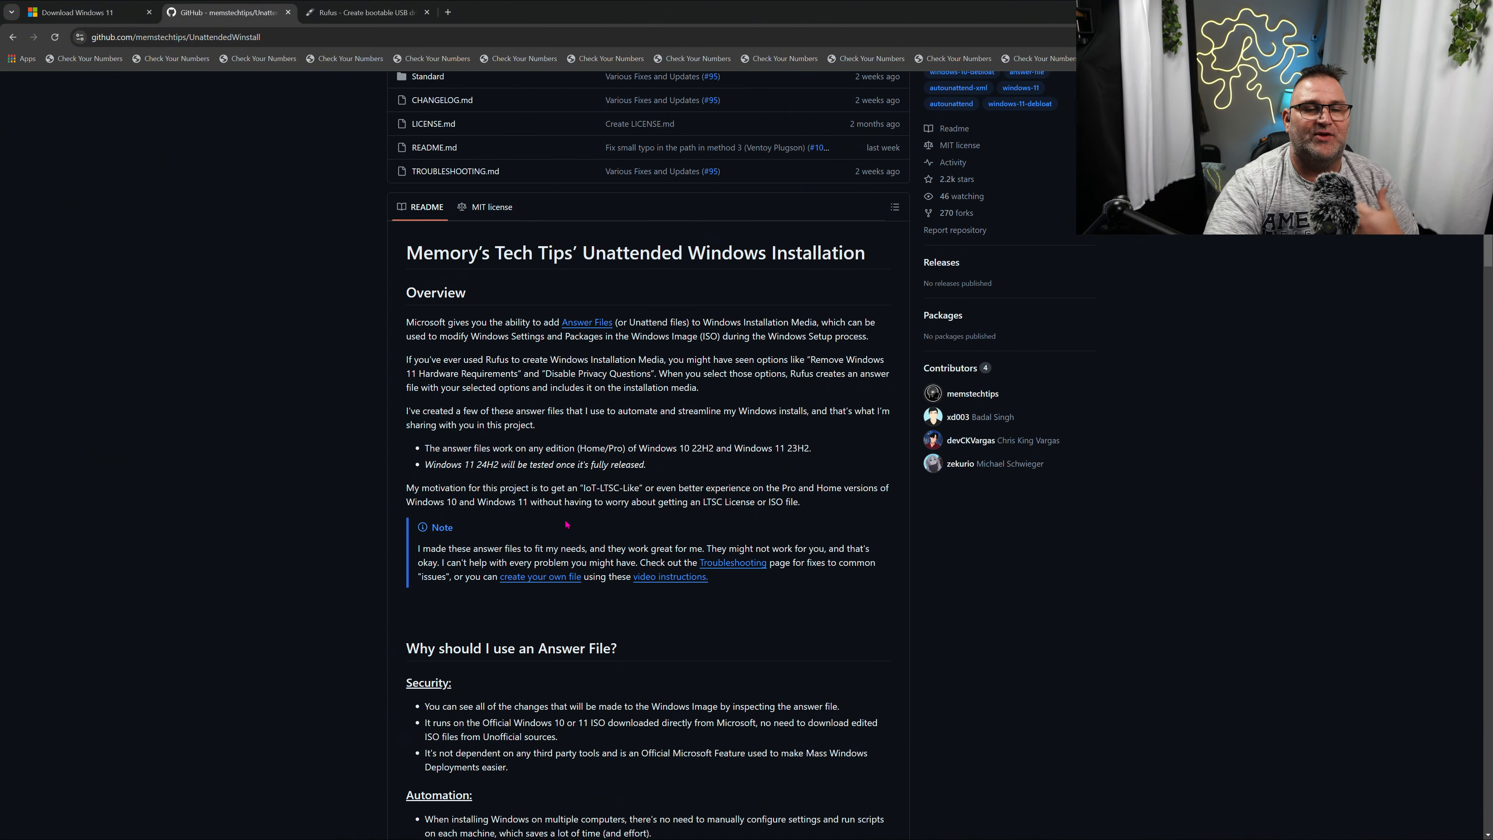
click(557, 577)
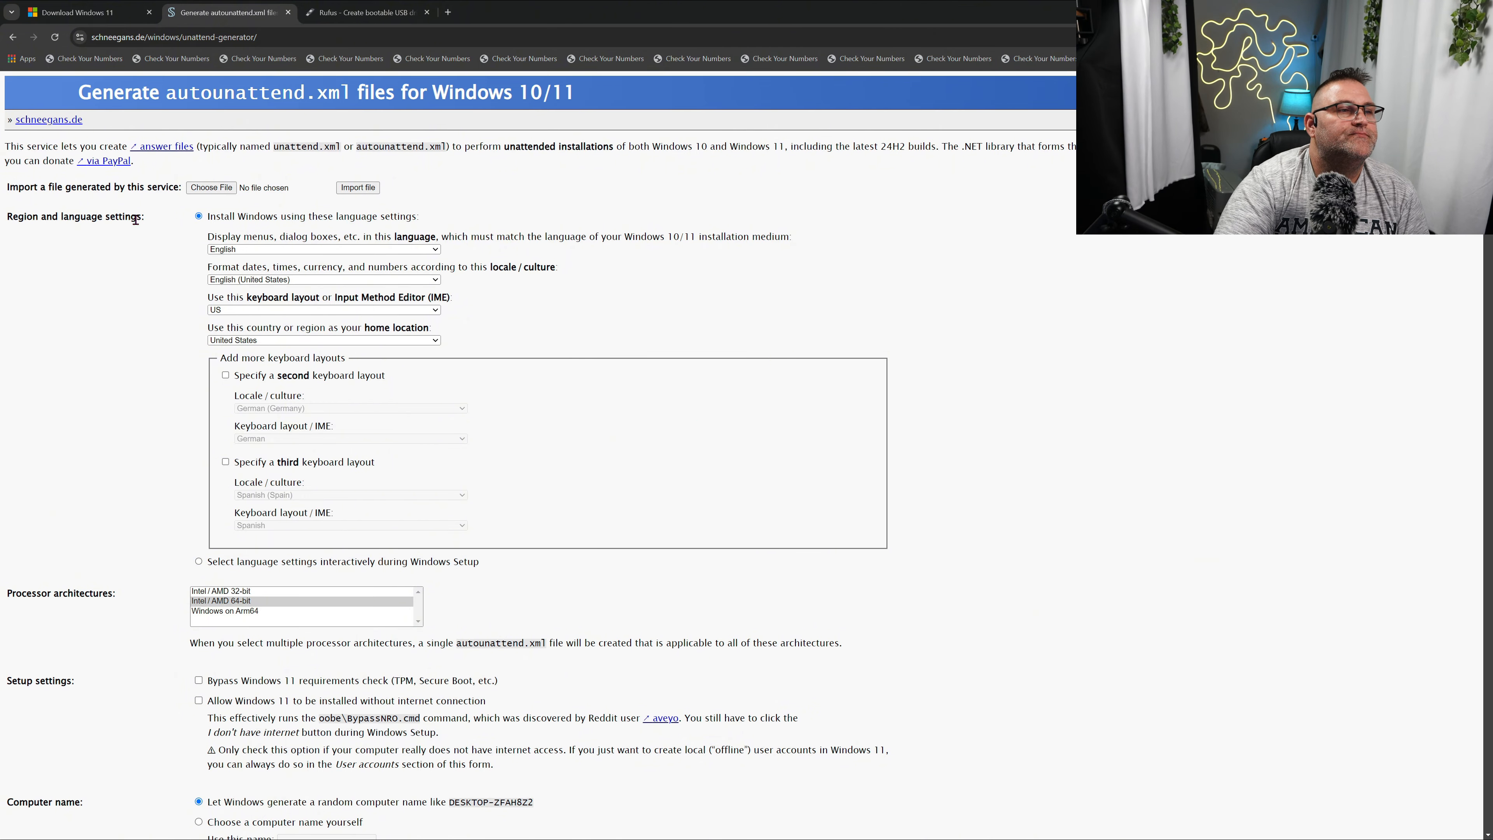
Select the Intel/AMD 64-bit processor architecture and enable bypassing the Windows 11 requirements check.
scroll(365, 256, down, 3)
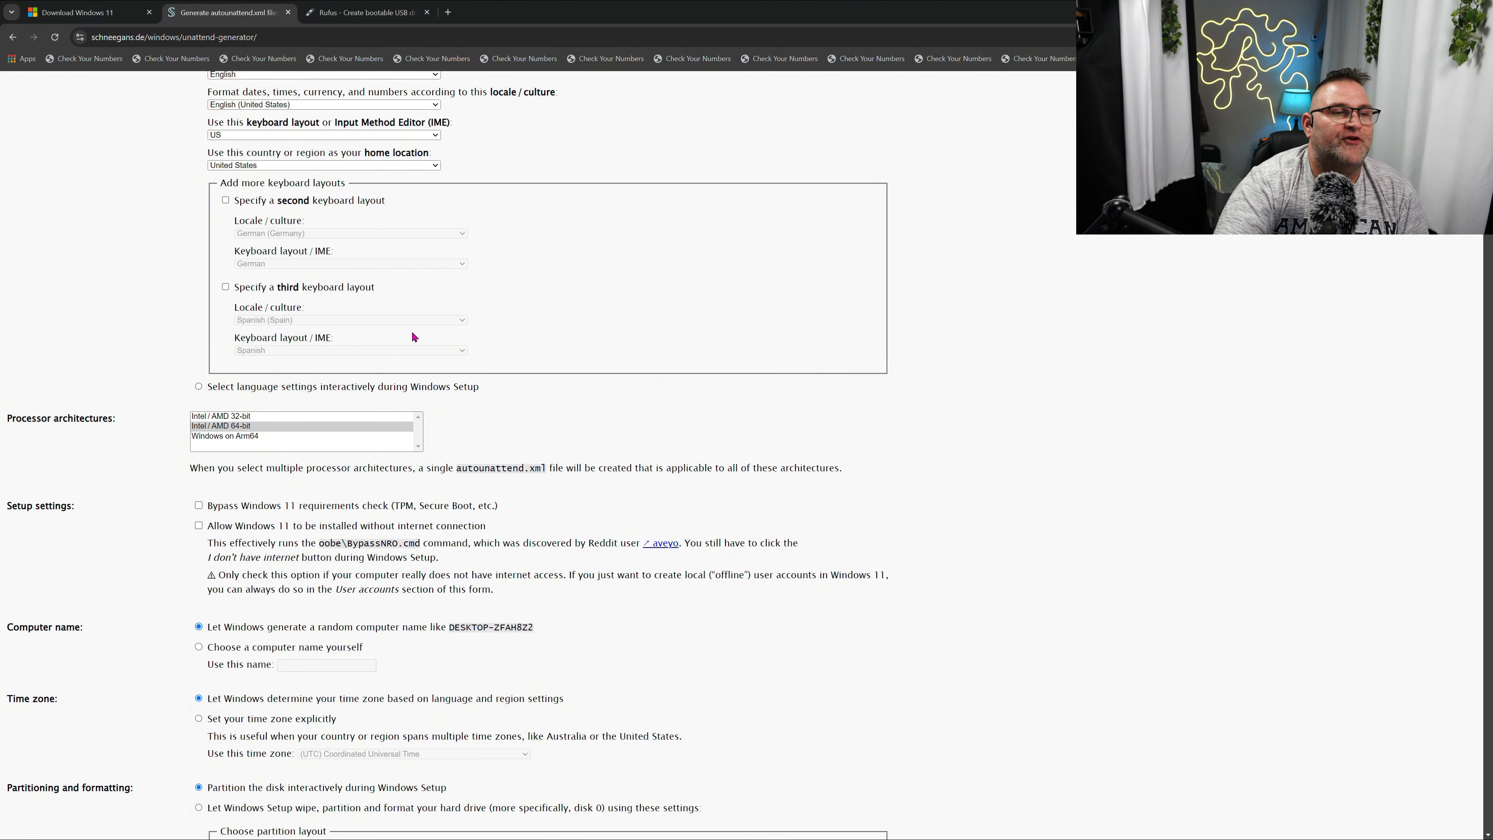
scroll(414, 332, up, 3)
scroll(377, 358, down, 3)
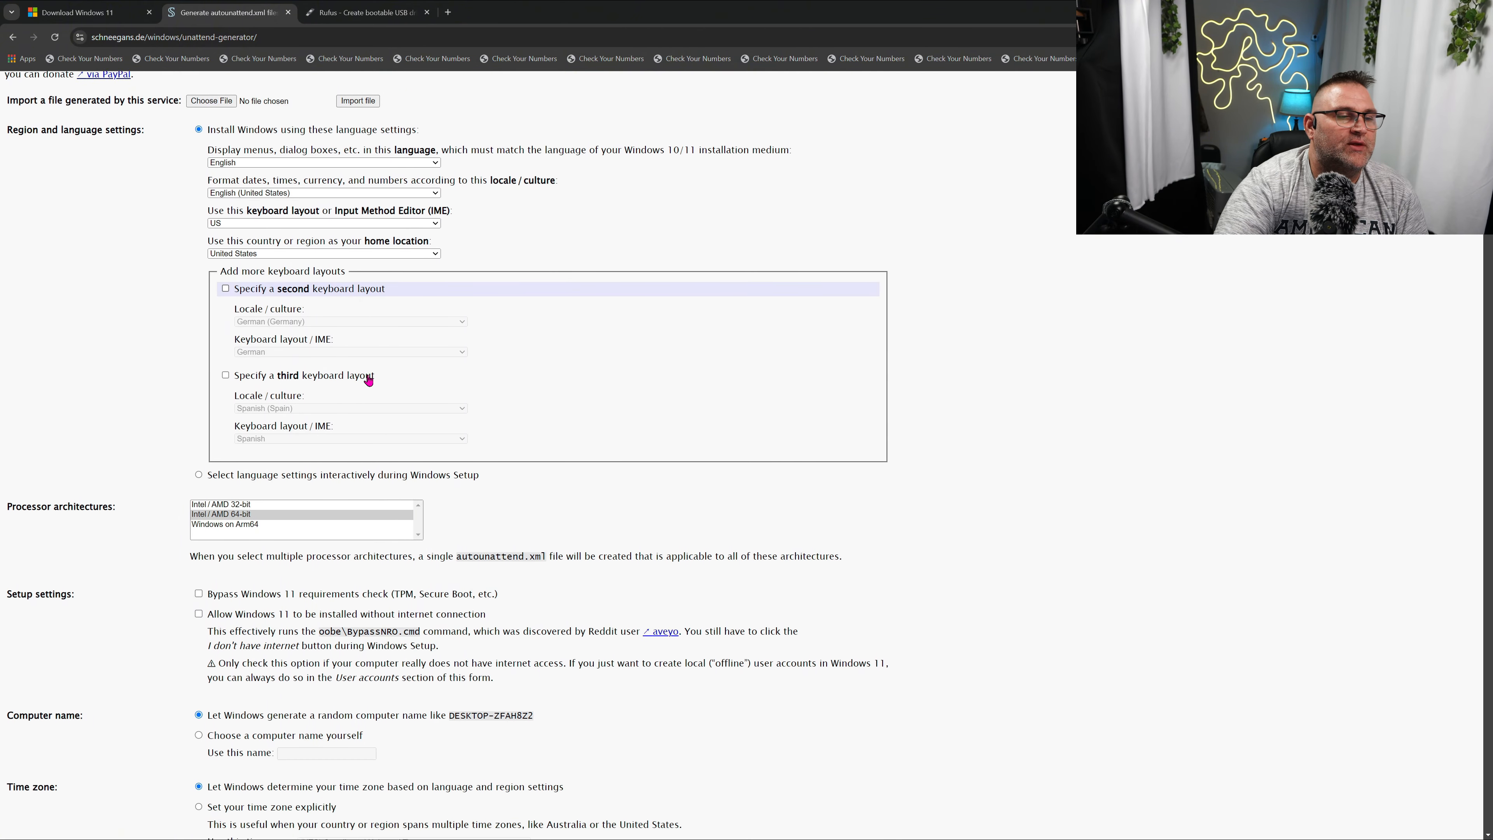
click(231, 425)
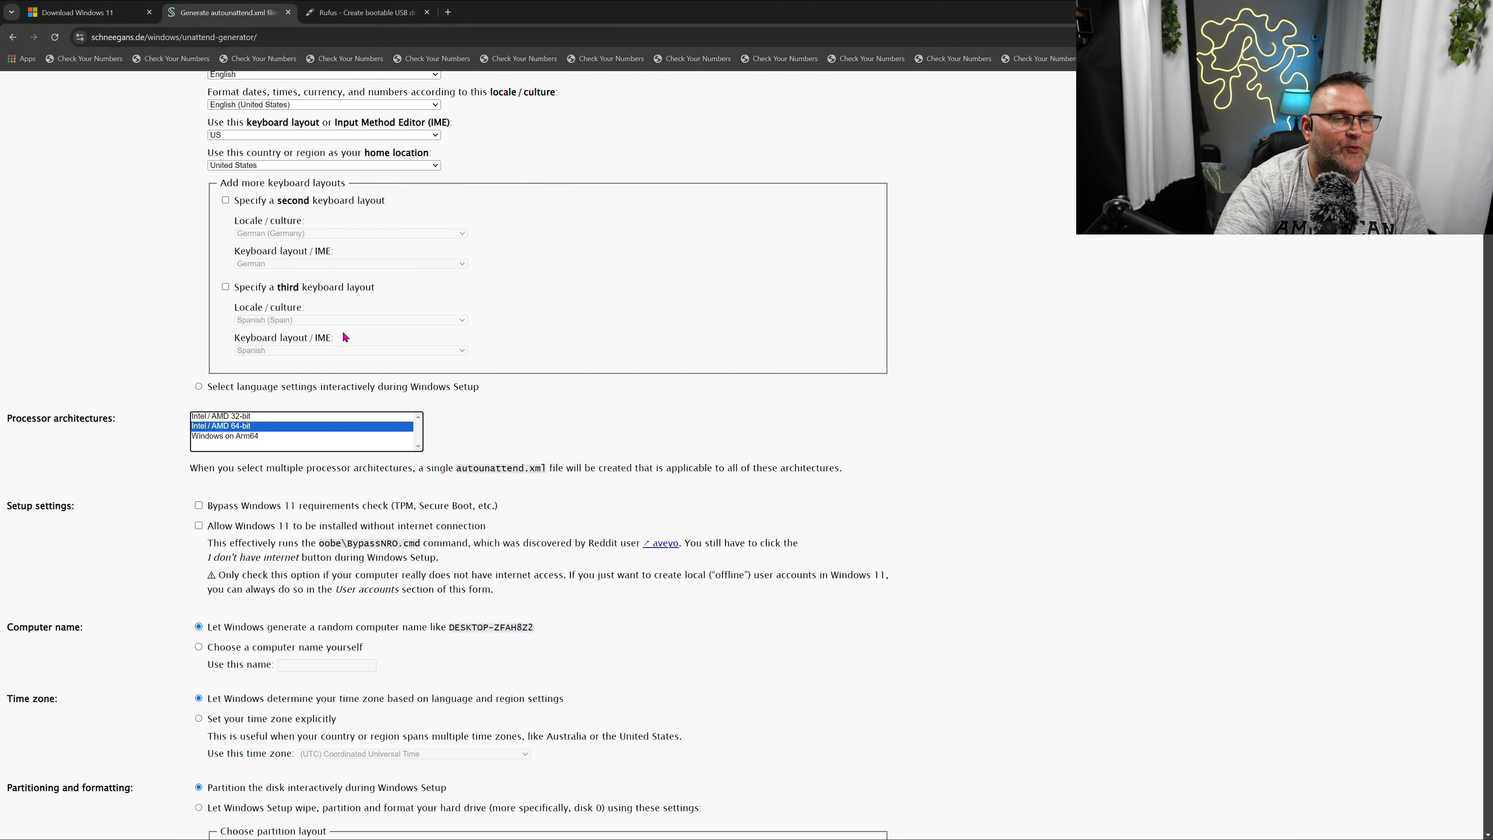
scroll(345, 336, down, 2)
click(198, 389)
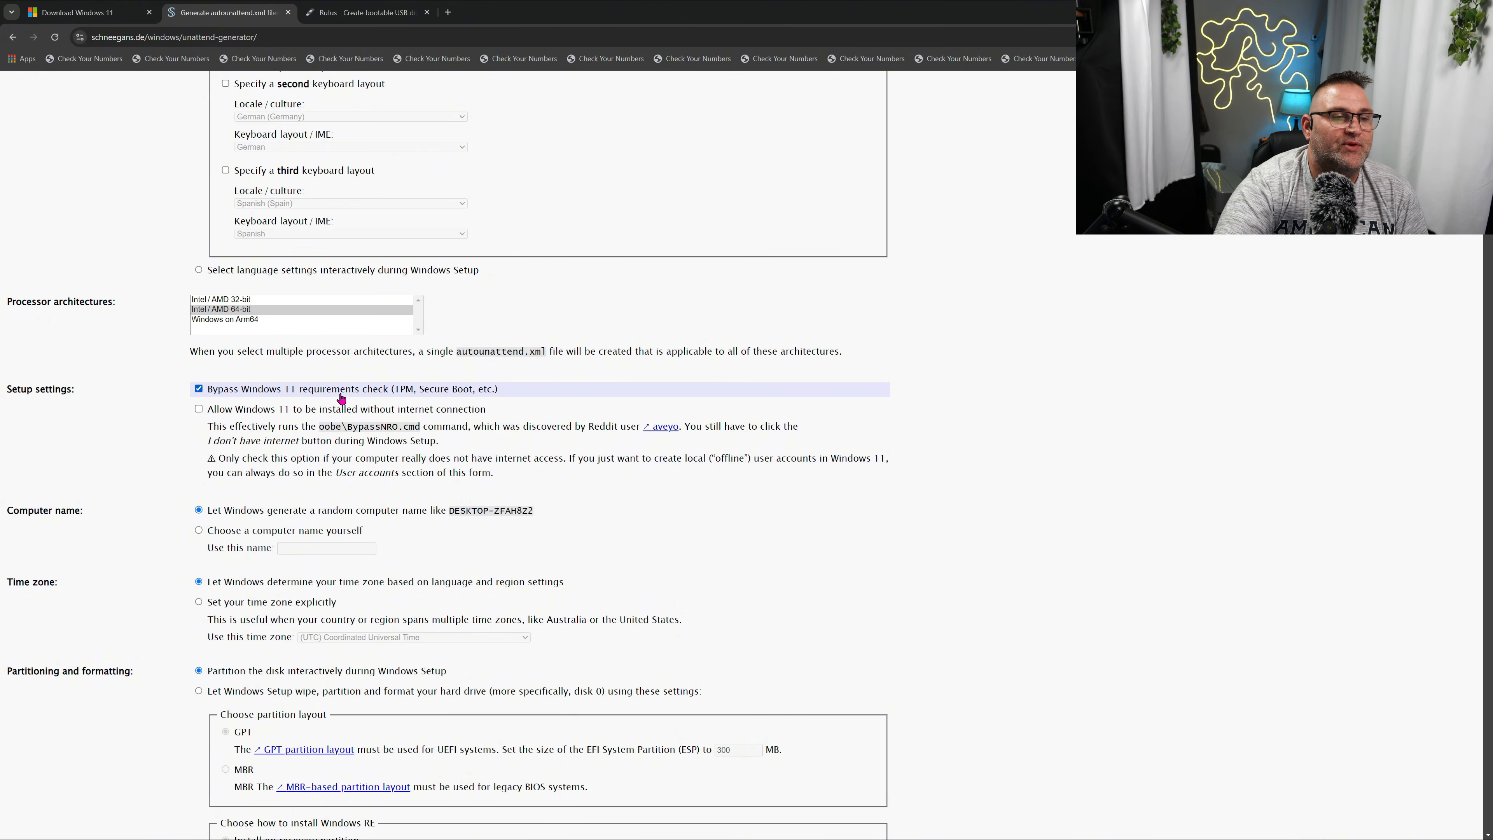
Choose to set the computer name yourself and enter a personalized computer name.
scroll(188, 413, down, 1)
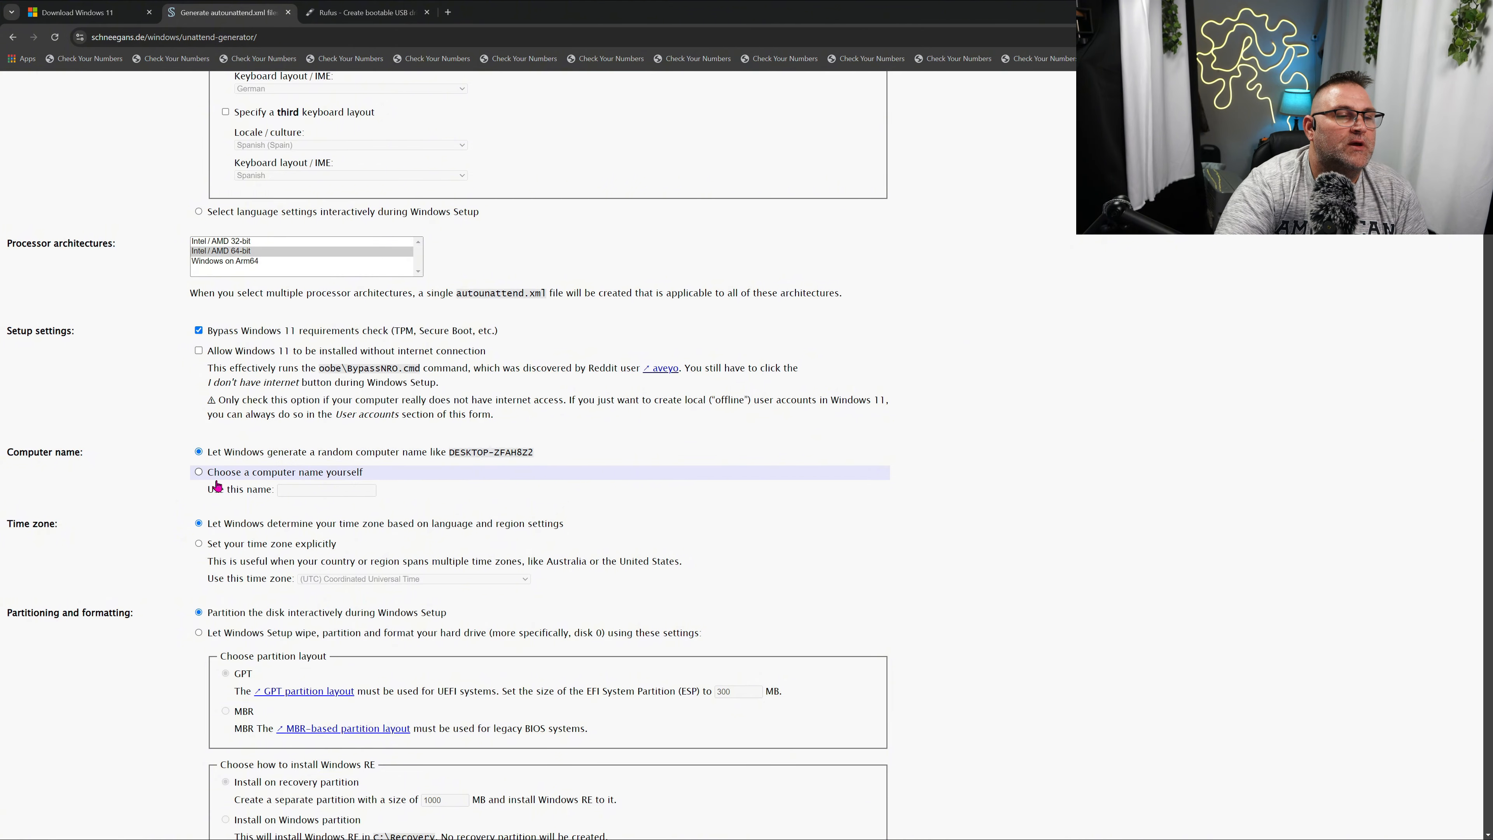
click(205, 474)
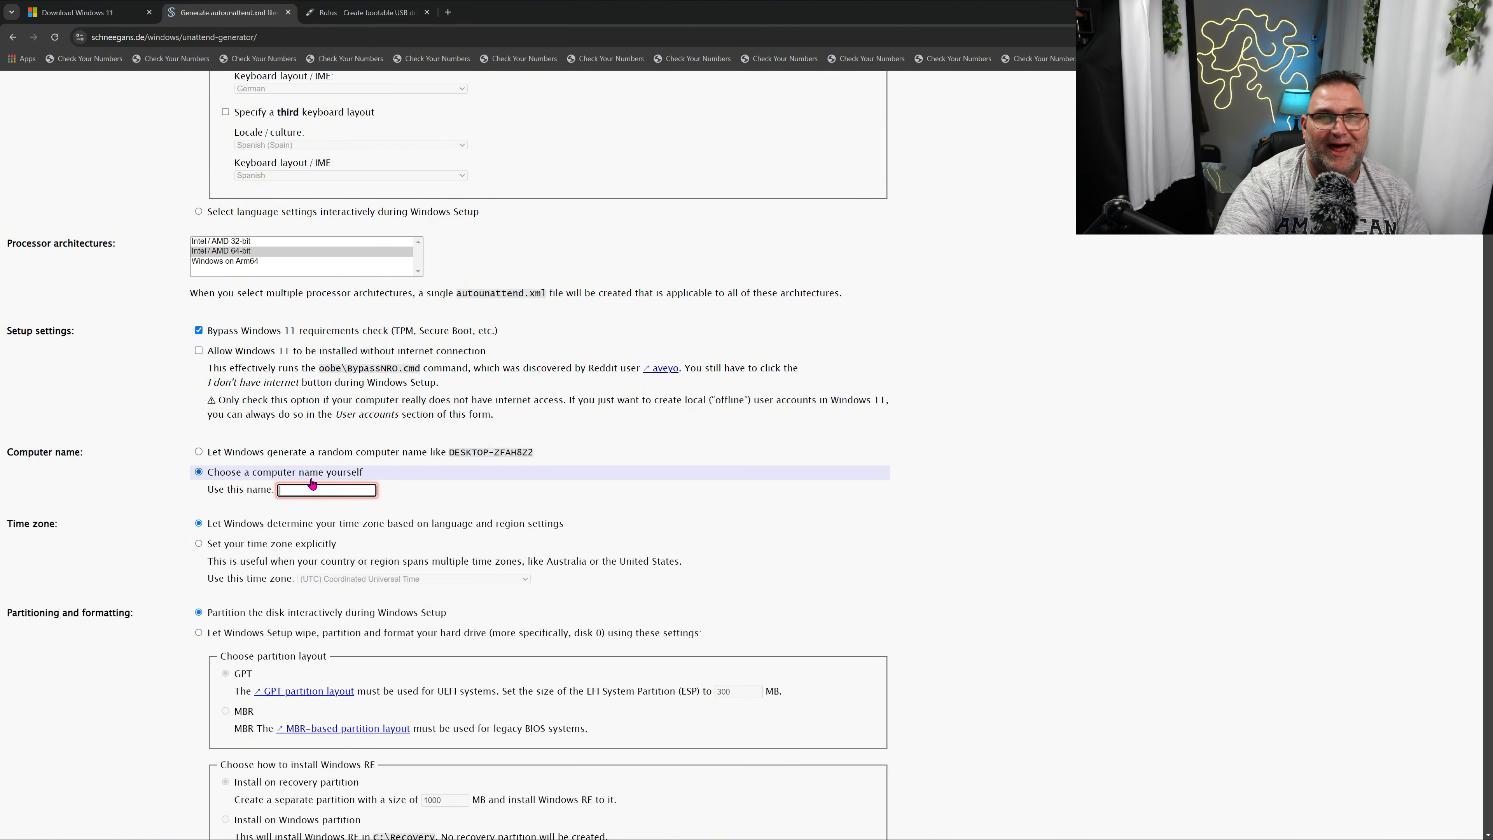
text(Th)
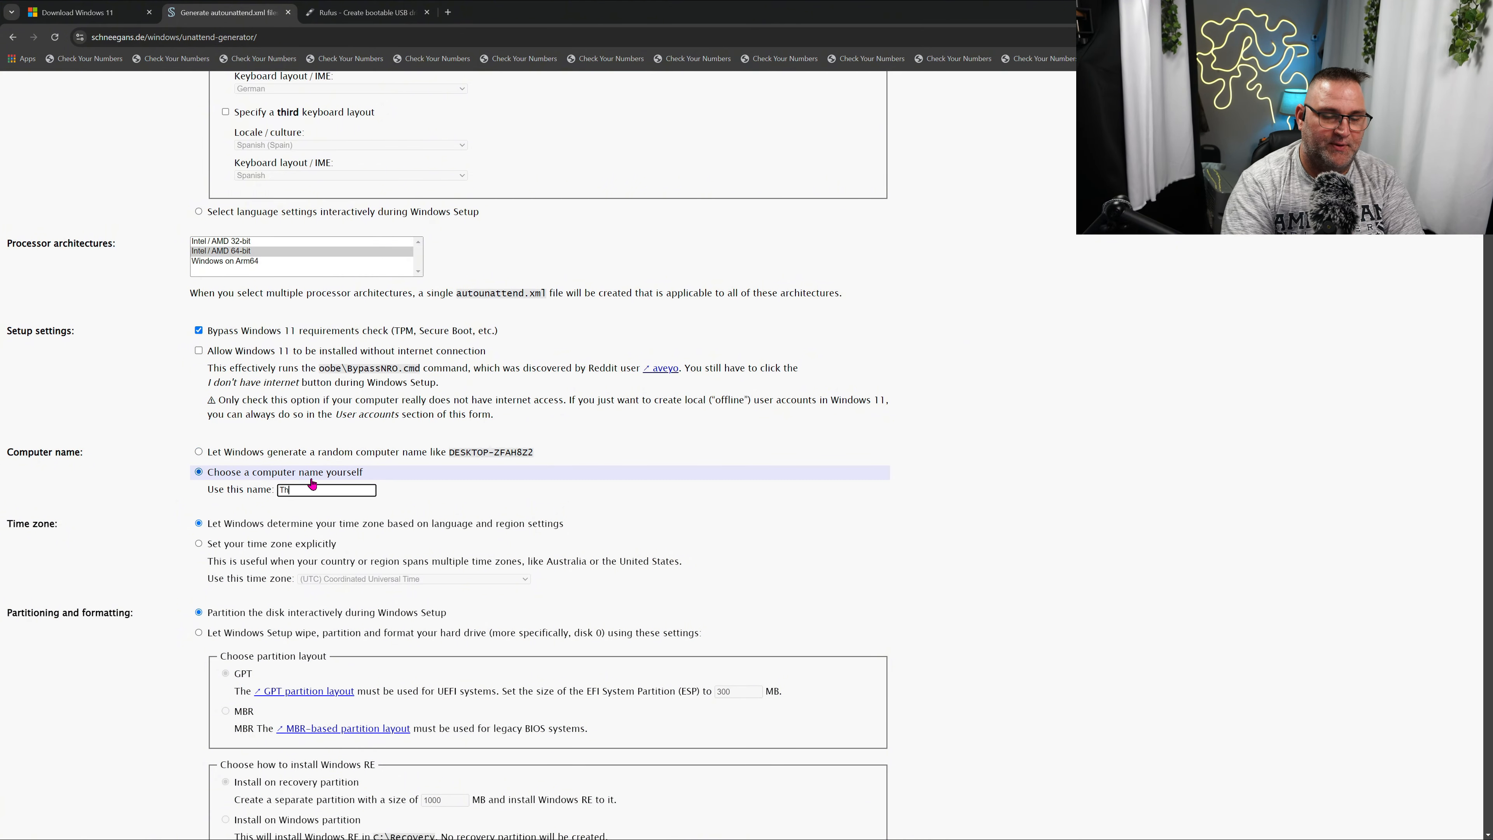
text(omas-MSI)
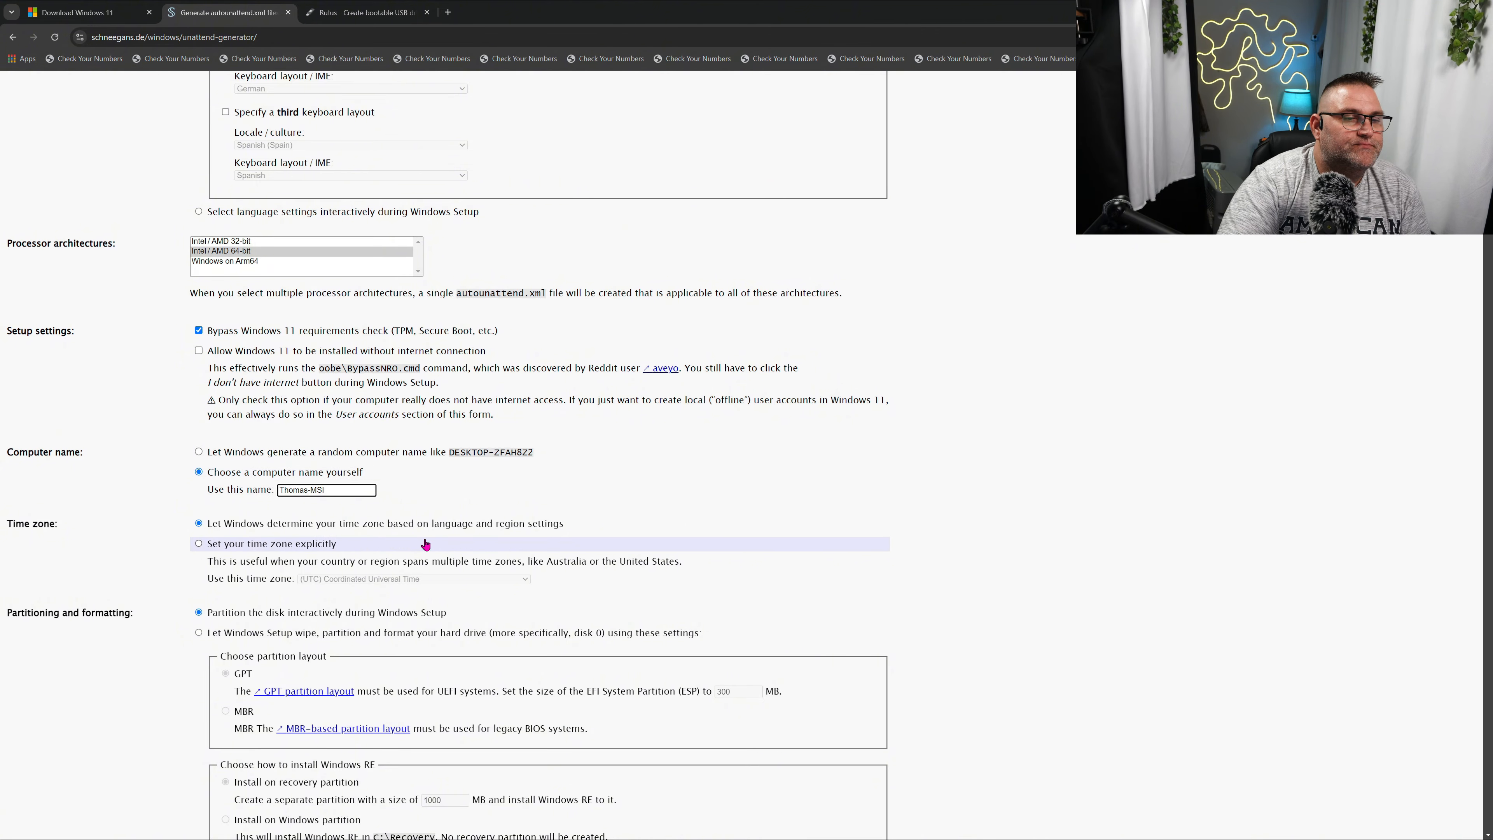
Set the Windows edition option to entering your own product key during Windows Setup.
scroll(505, 492, down, 3)
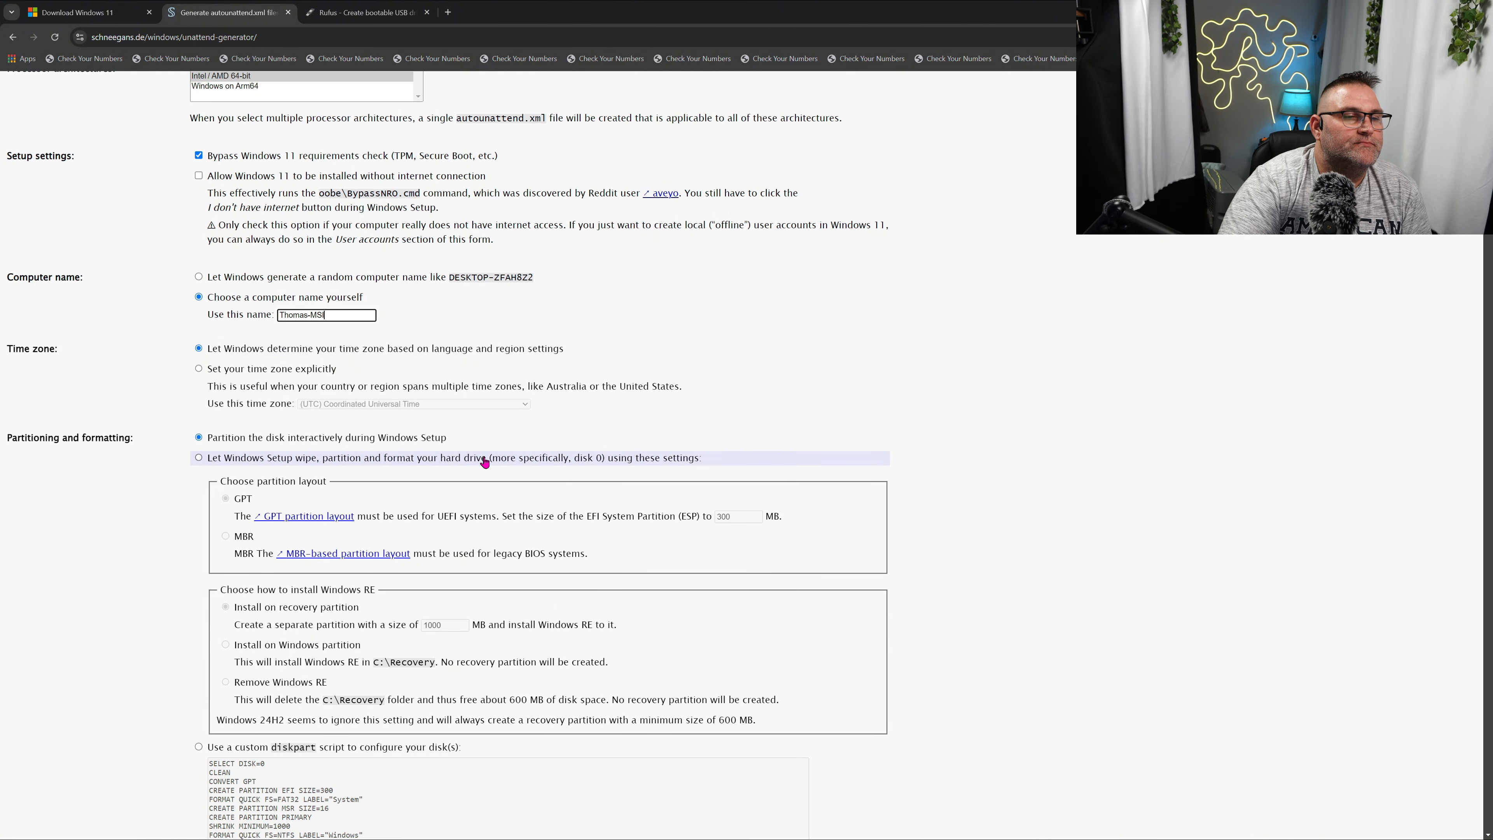
scroll(476, 461, down, 1)
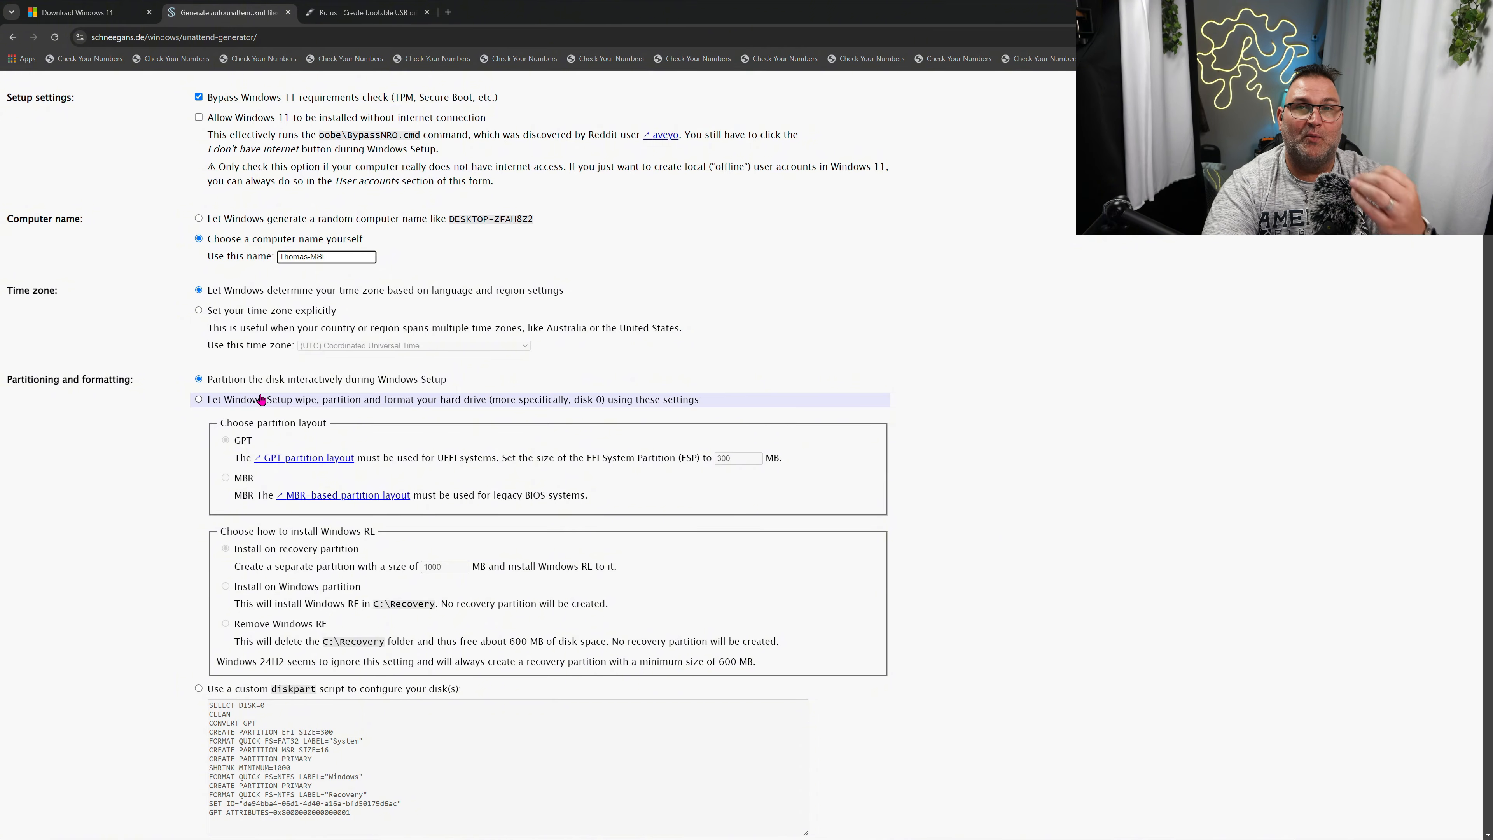
scroll(347, 445, down, 5)
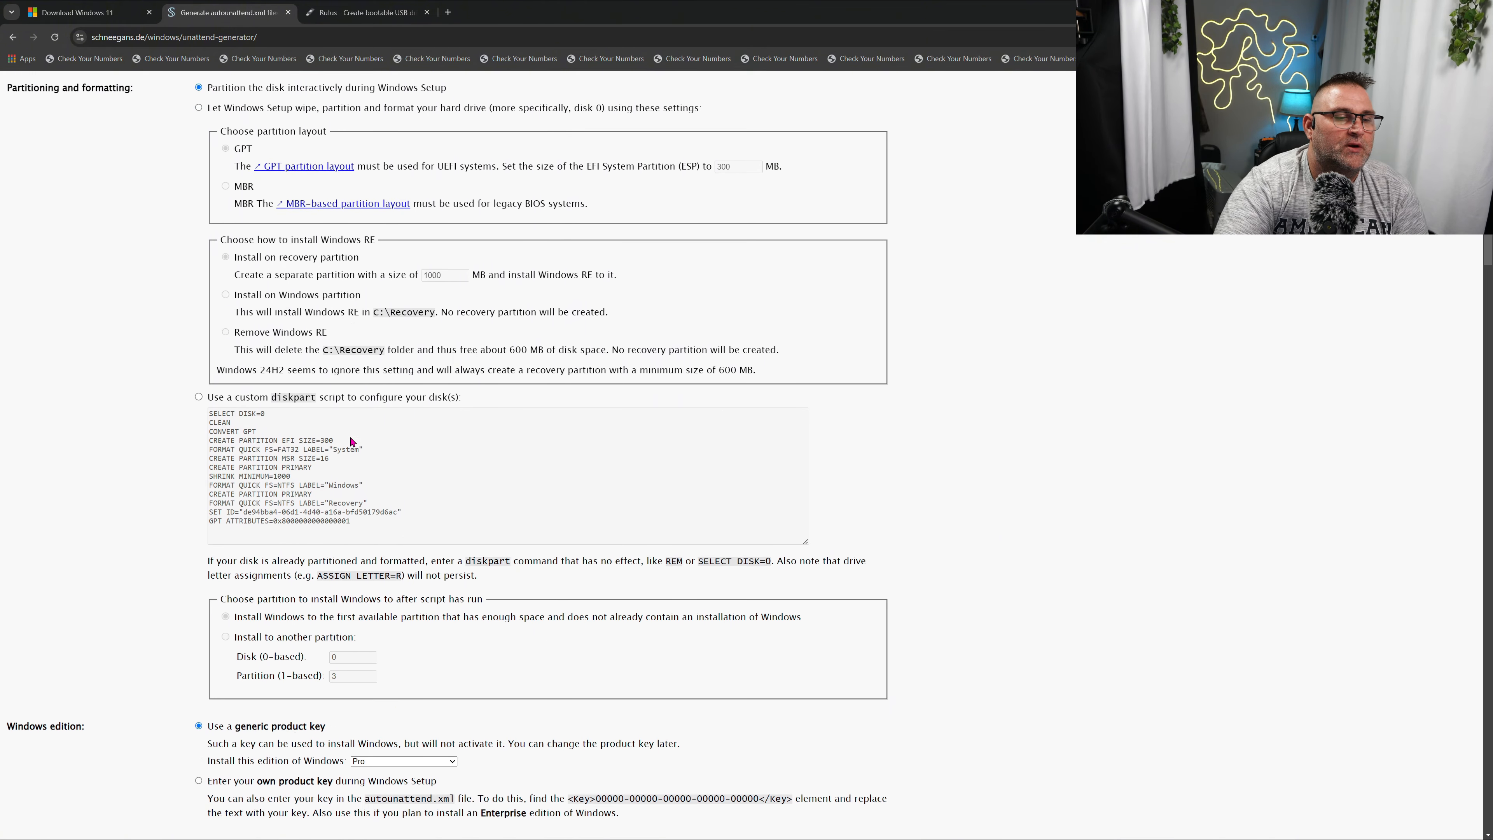
scroll(352, 441, down, 4)
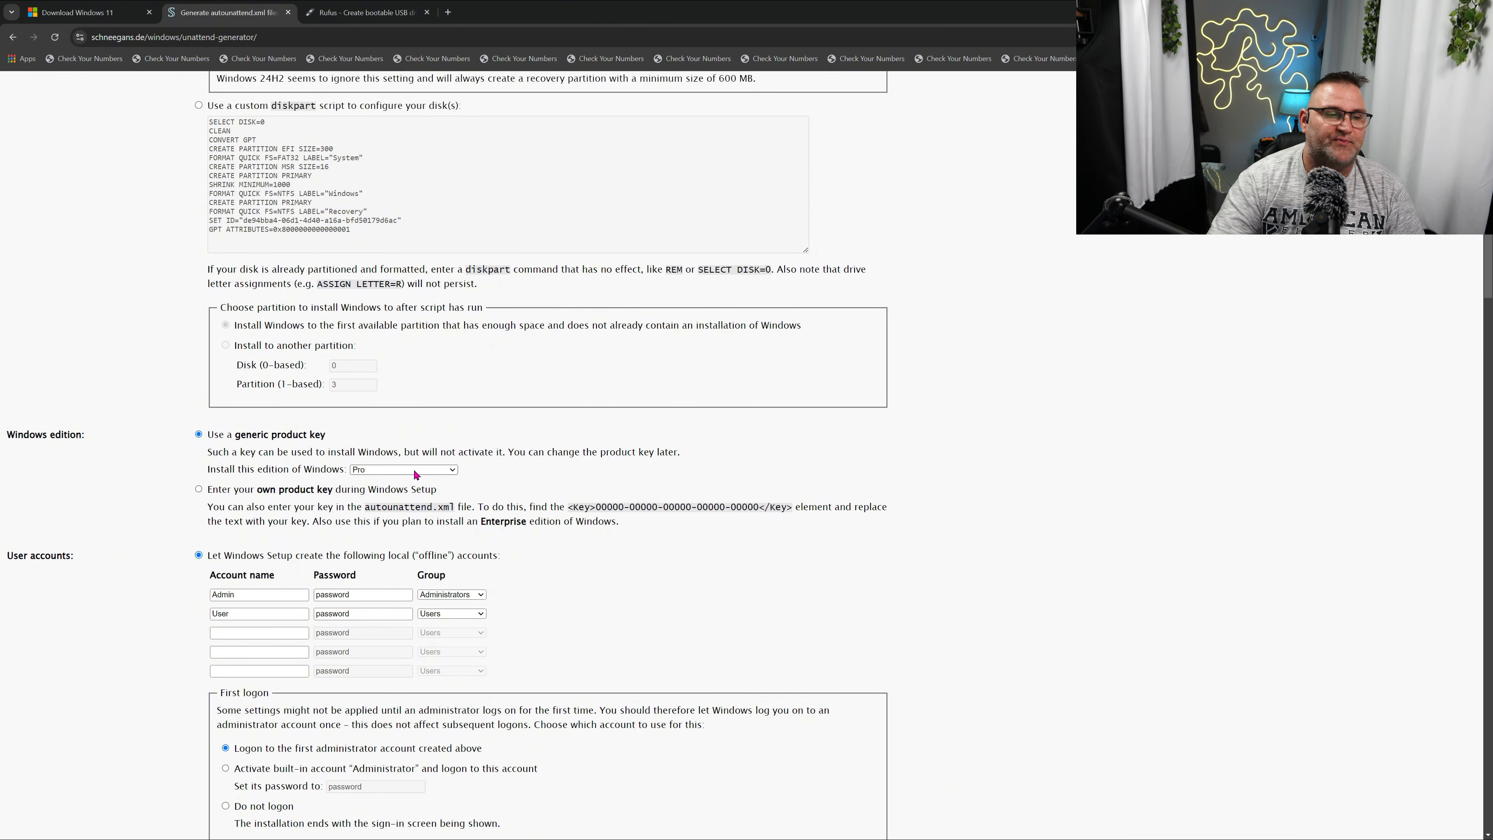
click(203, 492)
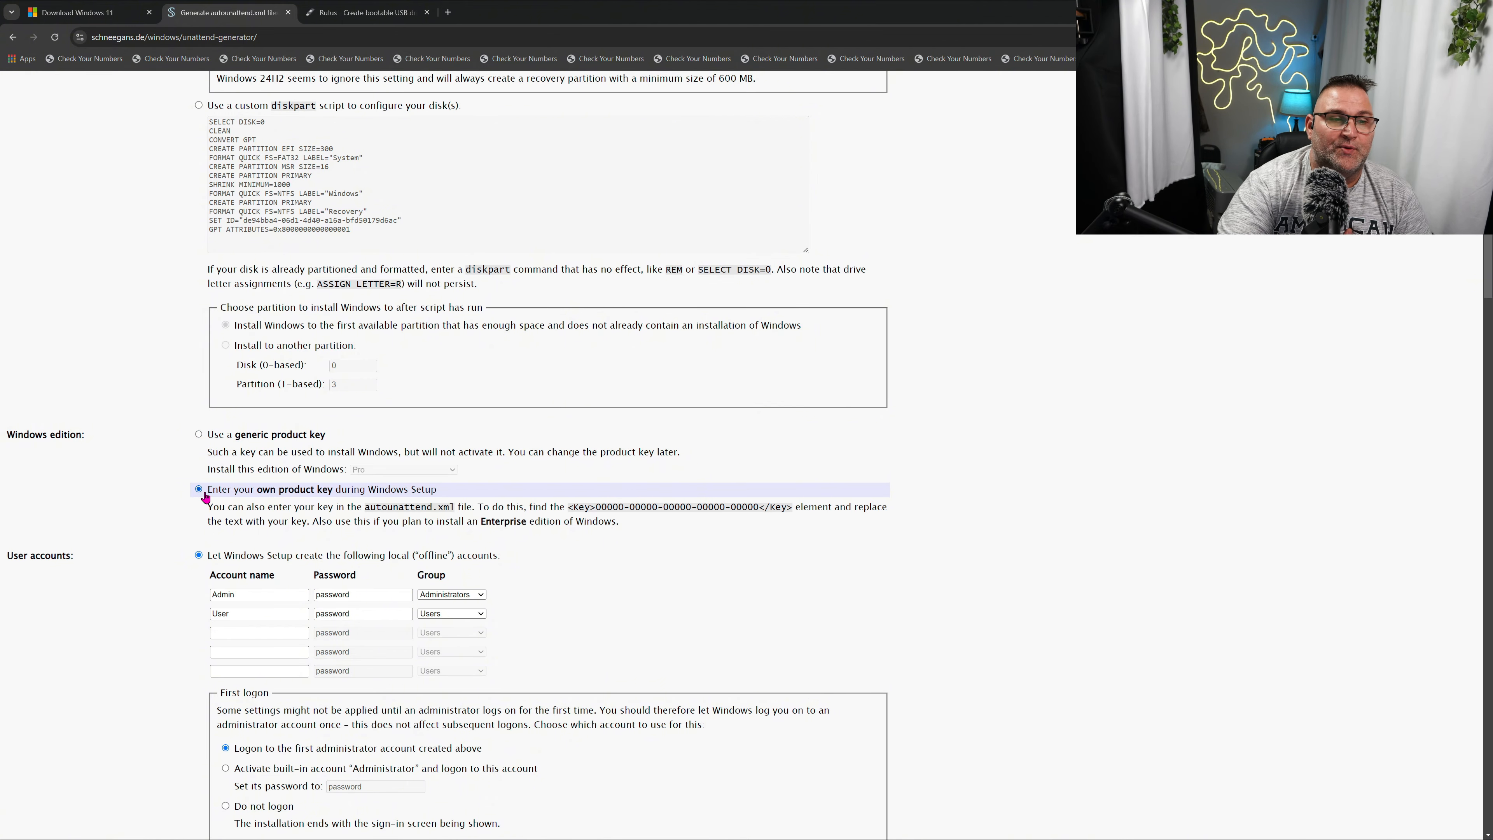
click(199, 435)
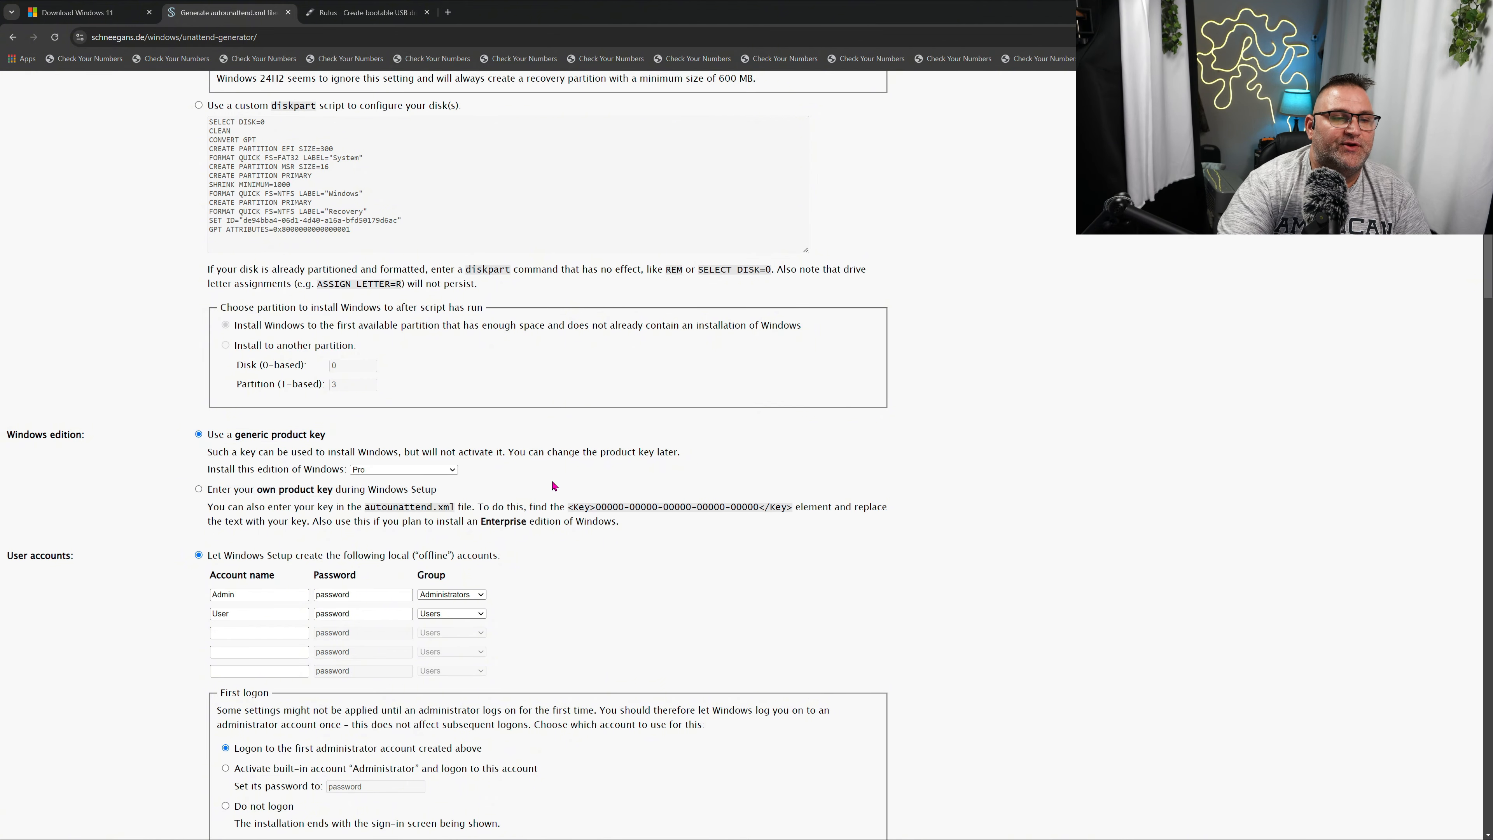
click(403, 469)
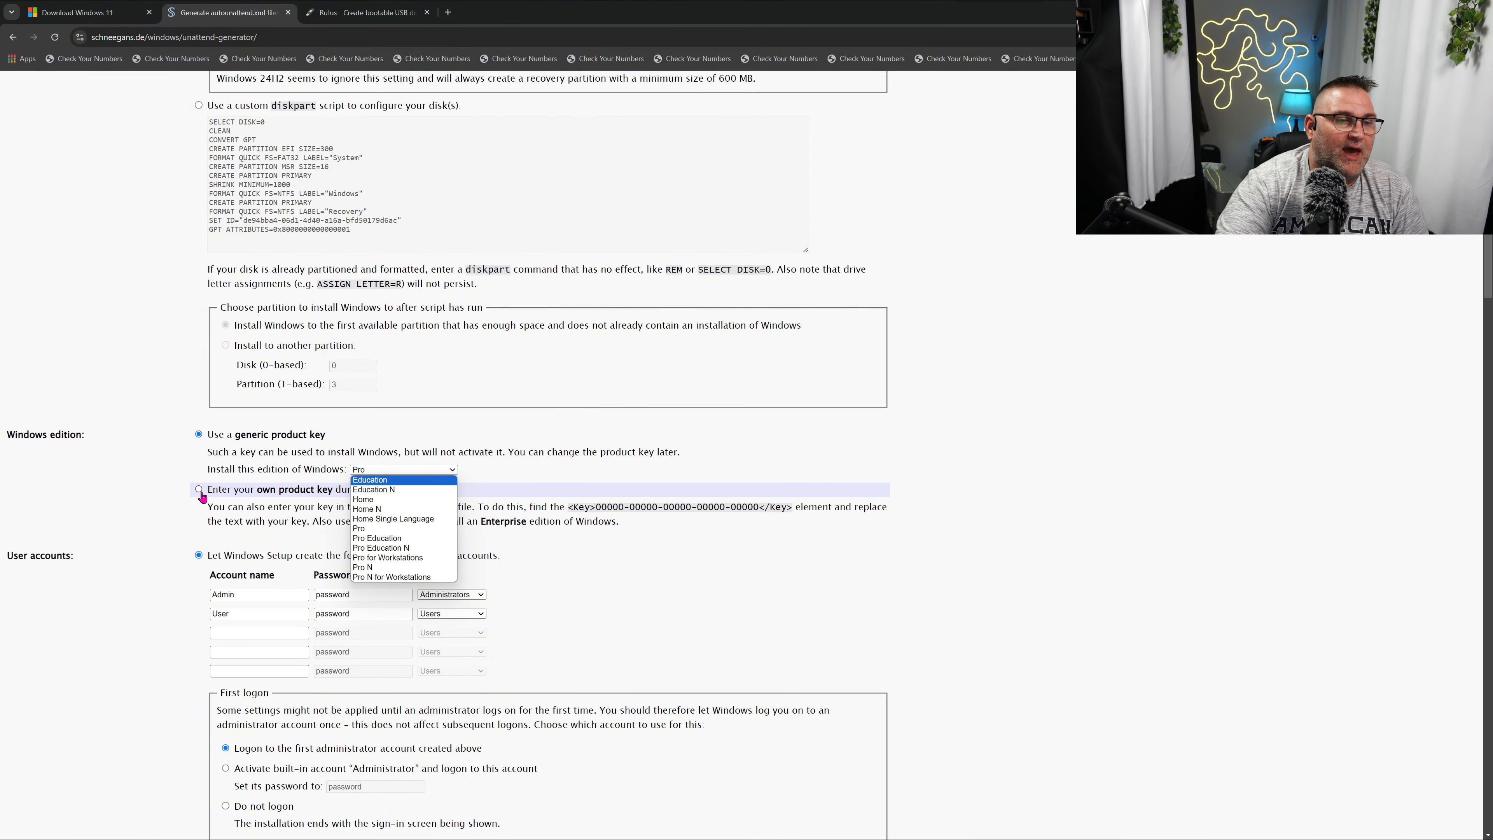
click(723, 492)
Remove the second default local account, User, by clearing its account name.
scroll(433, 634, down, 3)
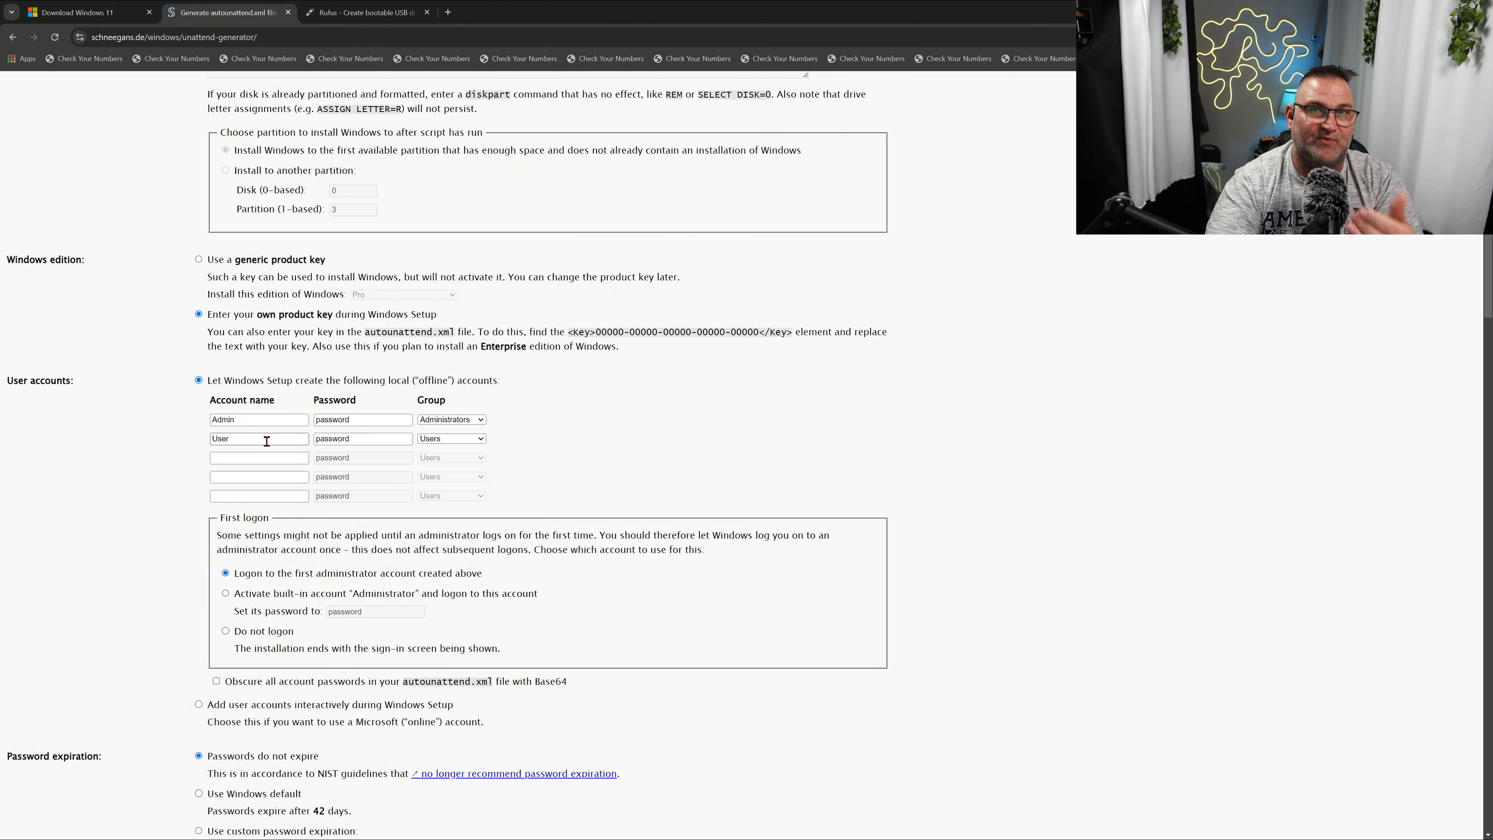
double_click(243, 439)
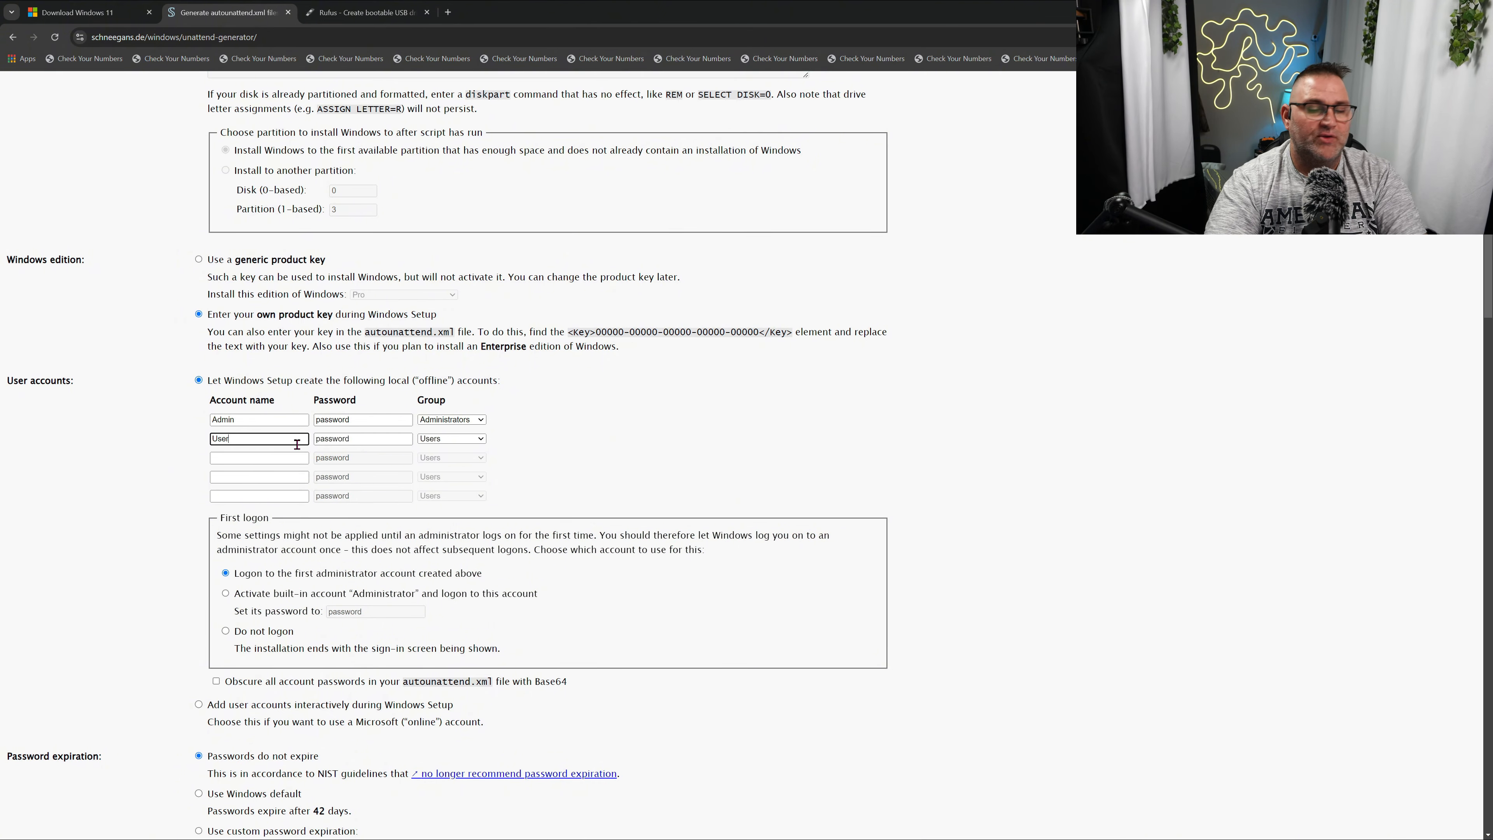
key(BackSpace)
click(366, 440)
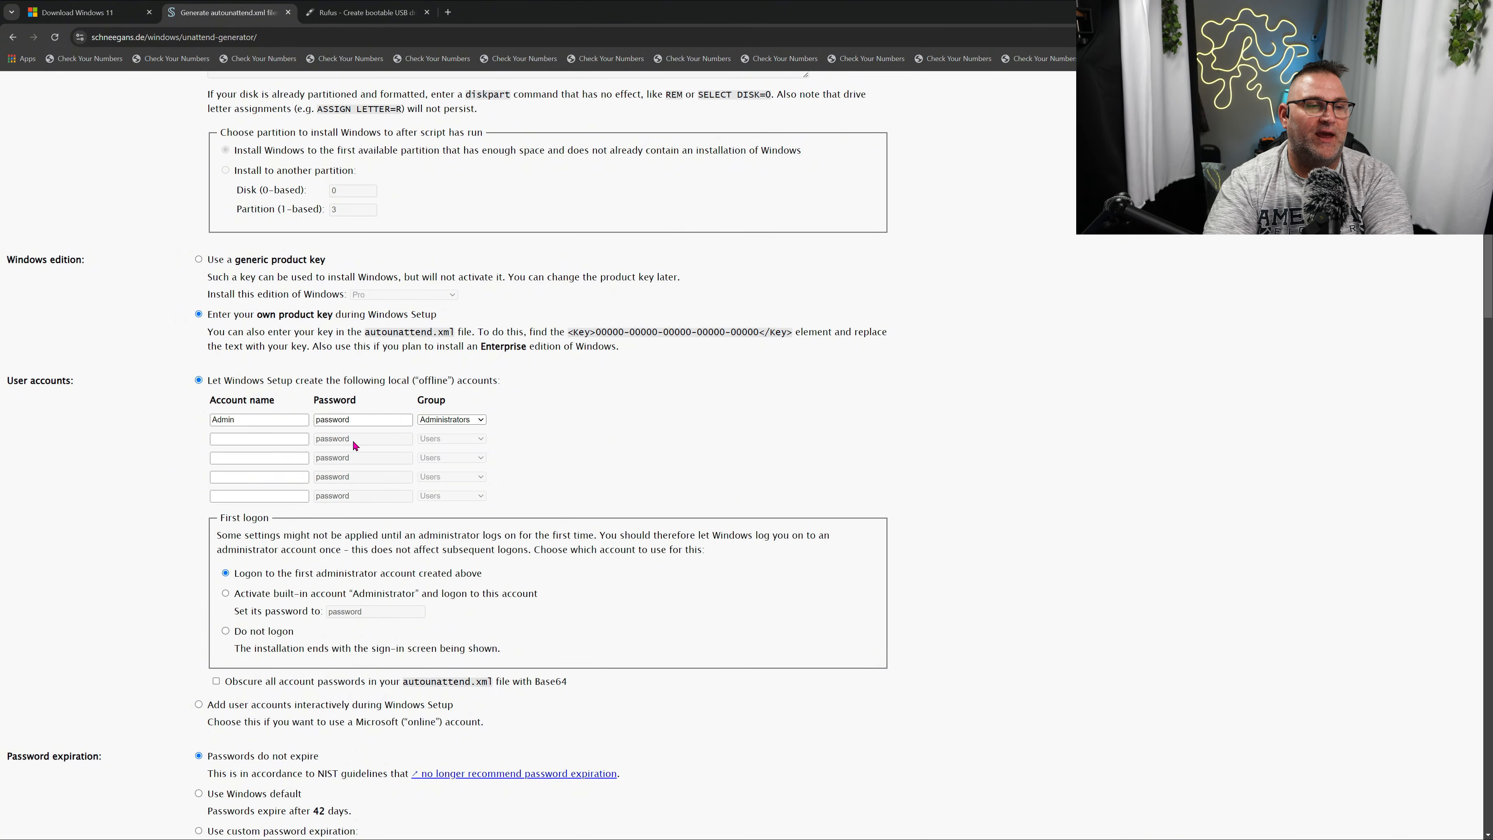
Replace the first local account's name, Admin, with a personal account name, keeping it in the Administrators group.
click(246, 419)
key(BackSpace)
key(BackSpace)
key(BackSpace)
key(BackSpace)
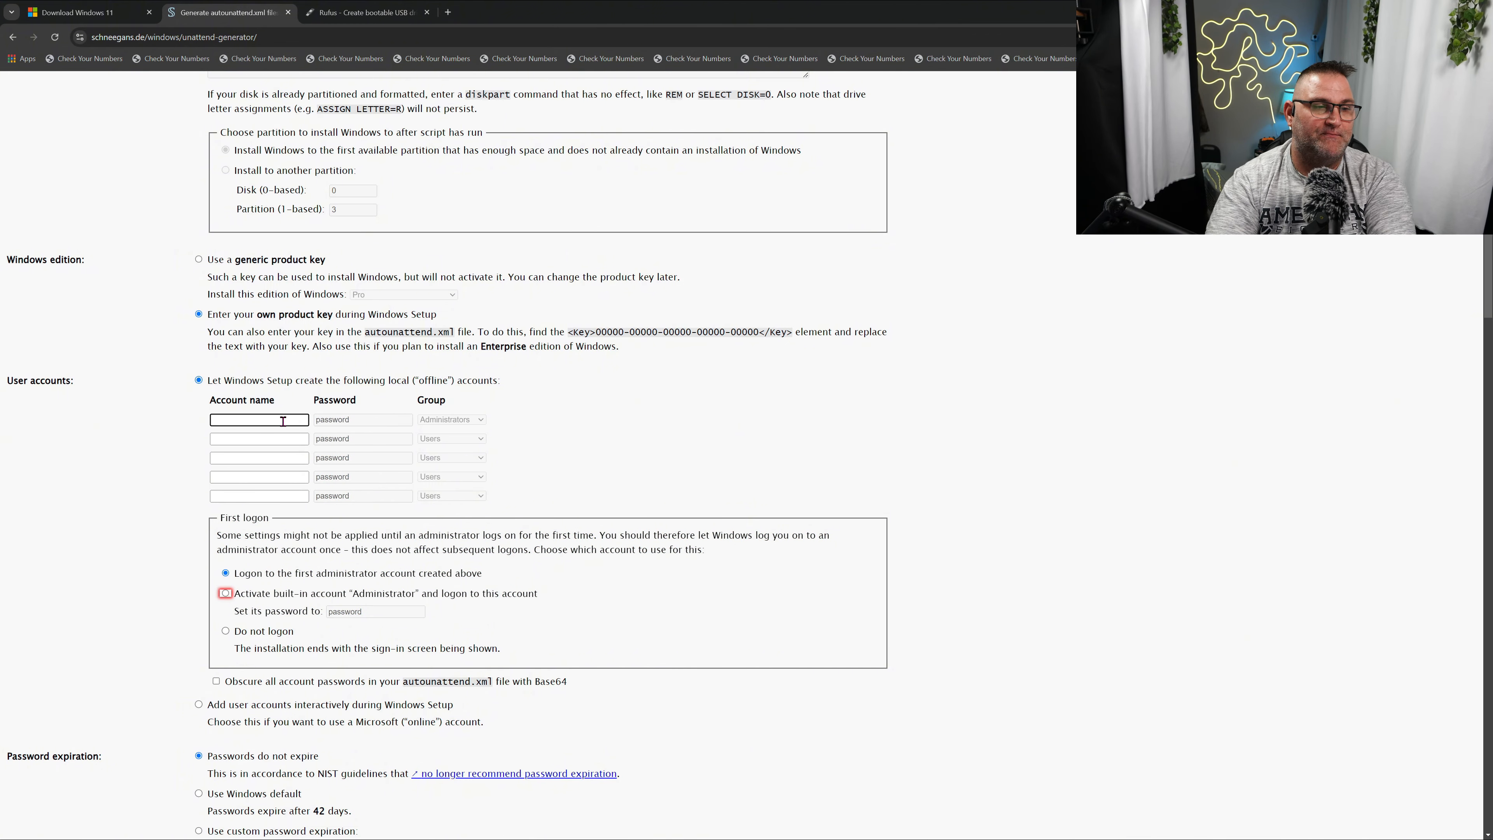
text(Thomasa)
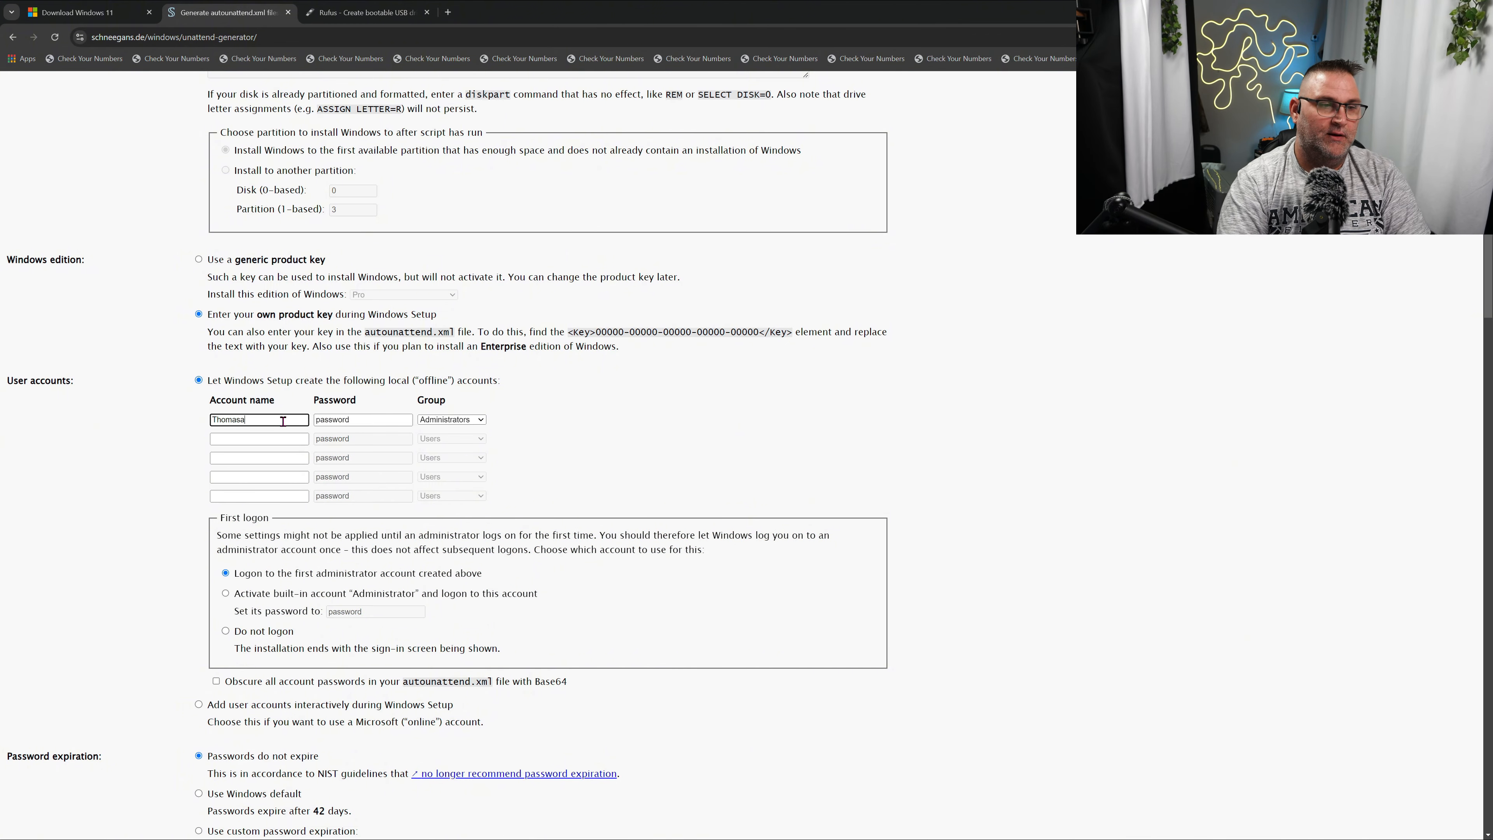
key(BackSpace)
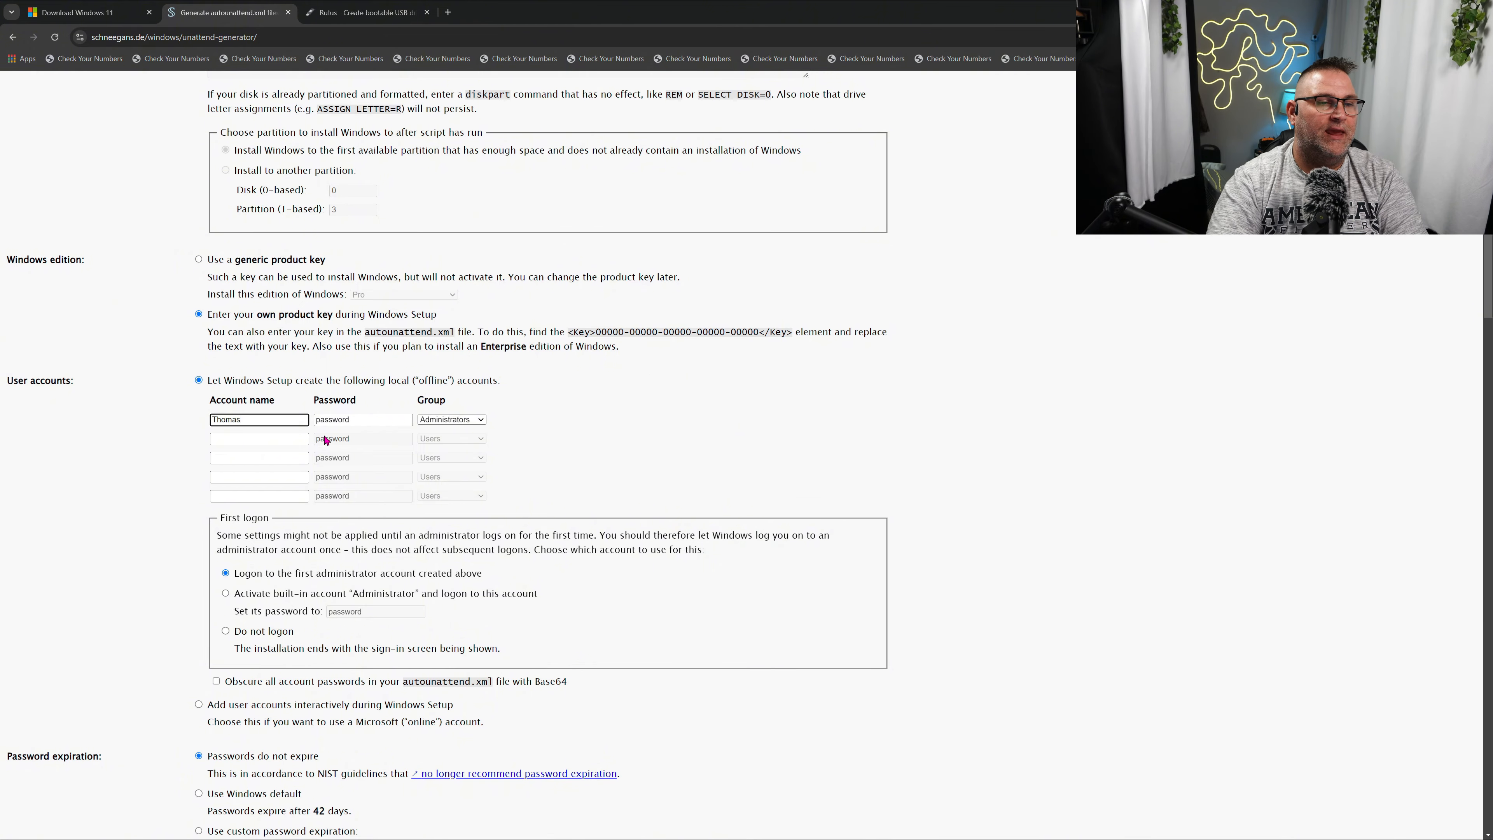
Clear the default password of the first local administrator account so the field is blank.
click(363, 421)
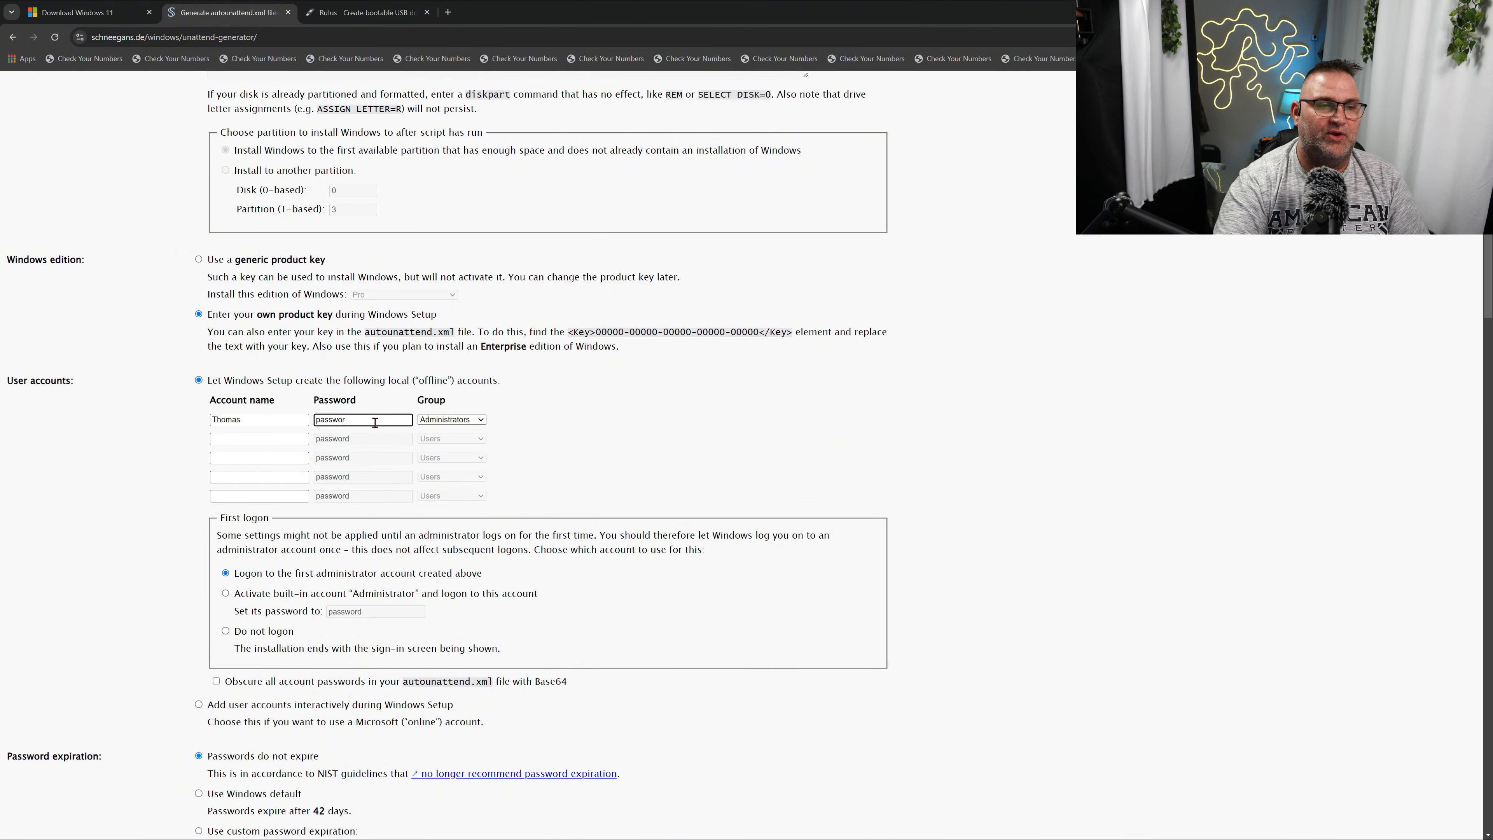
key(BackSpace)
key(BackSpace)
key(BackSpace)
key(BackSpace)
key(BackSpace)
key(BackSpace)
key(BackSpace)
key(BackSpace)
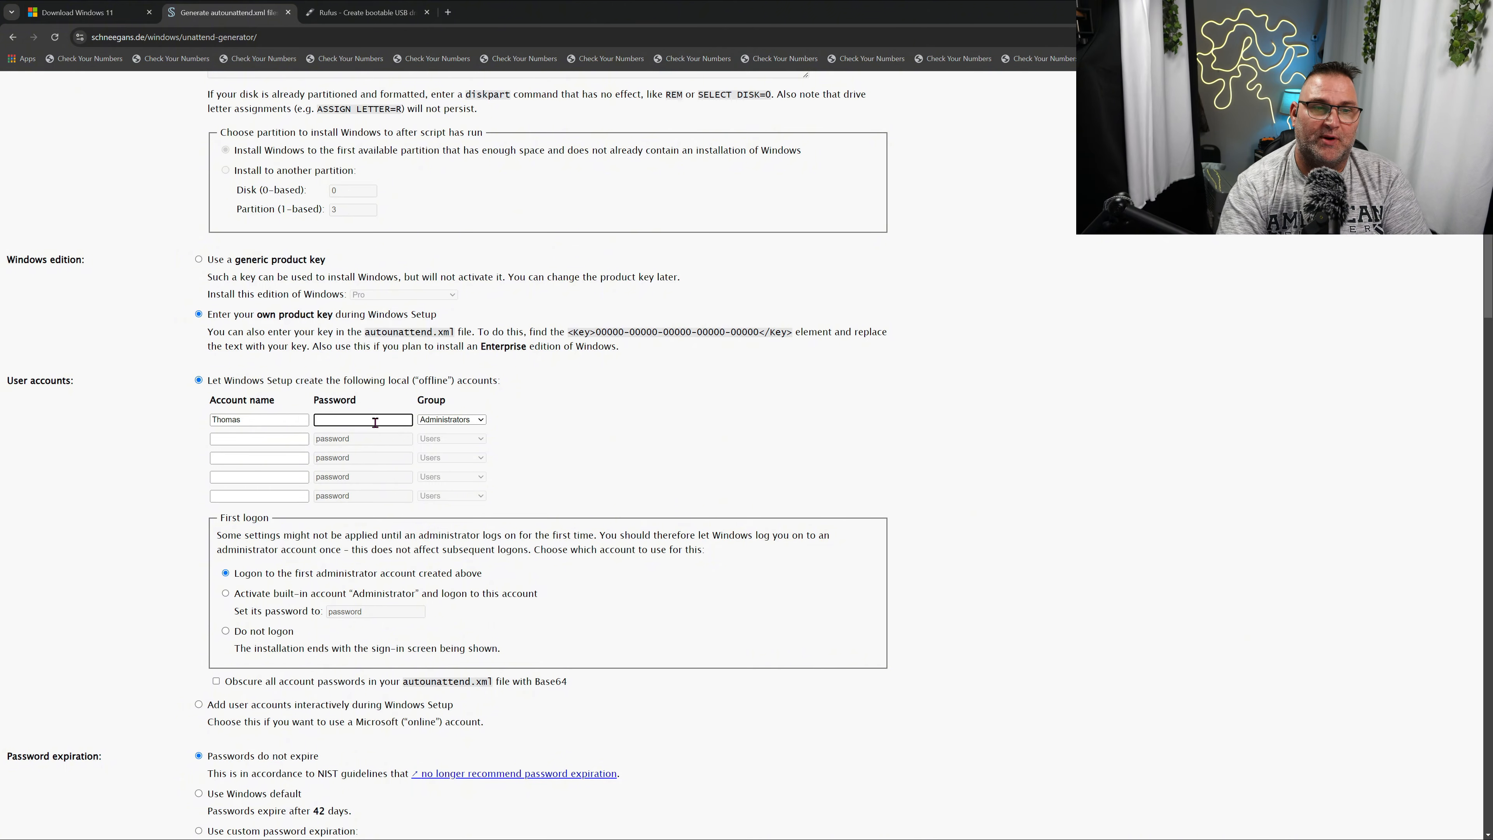
Review the password expiration, account lockout, Explorer and system tweaks, virtual machine, Wi-Fi and express settings options.
scroll(181, 519, down, 3)
scroll(181, 519, down, 1)
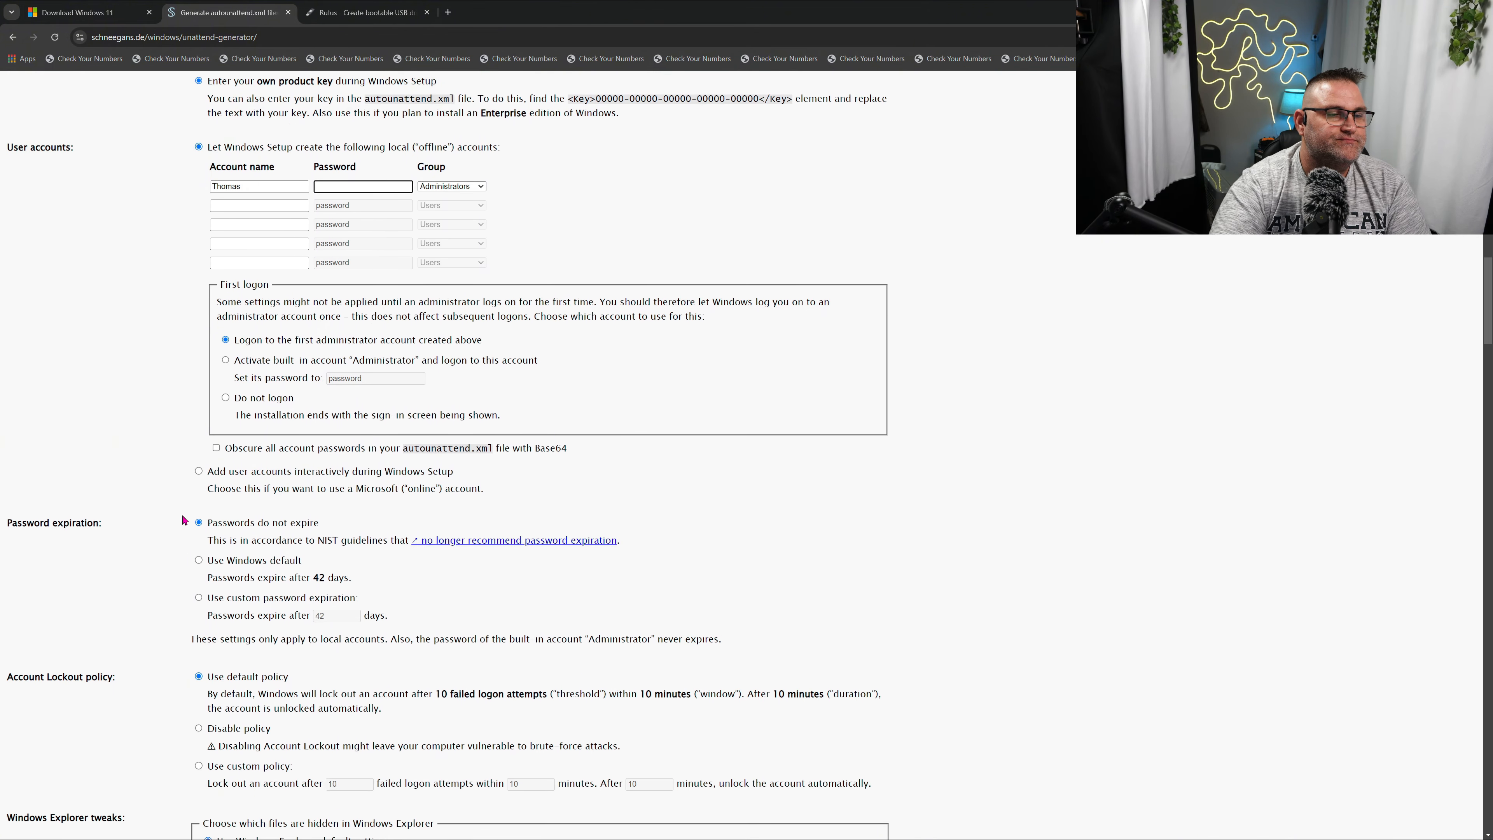
scroll(137, 512, down, 5)
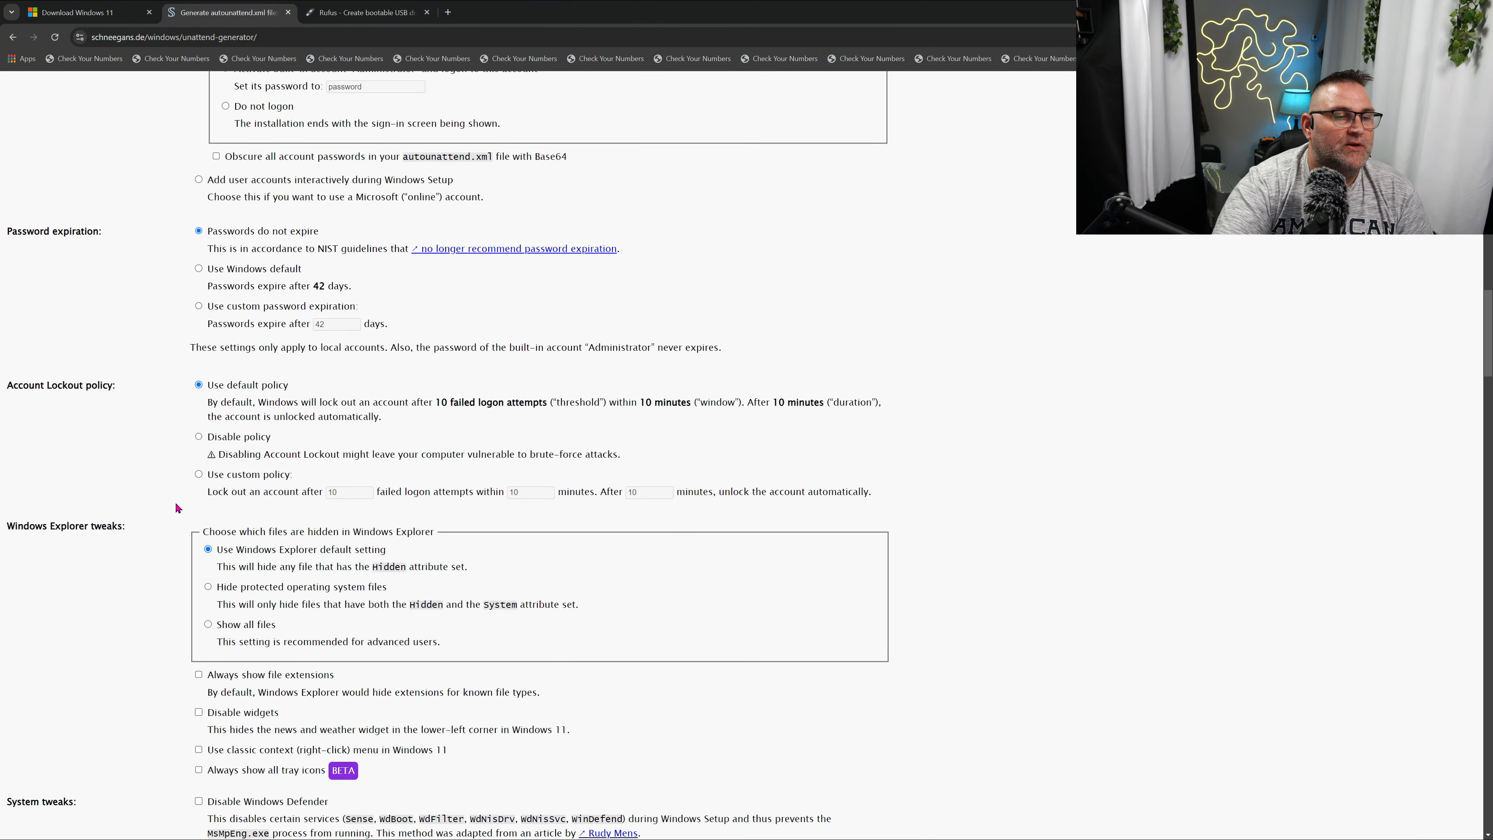
scroll(276, 597, down, 1)
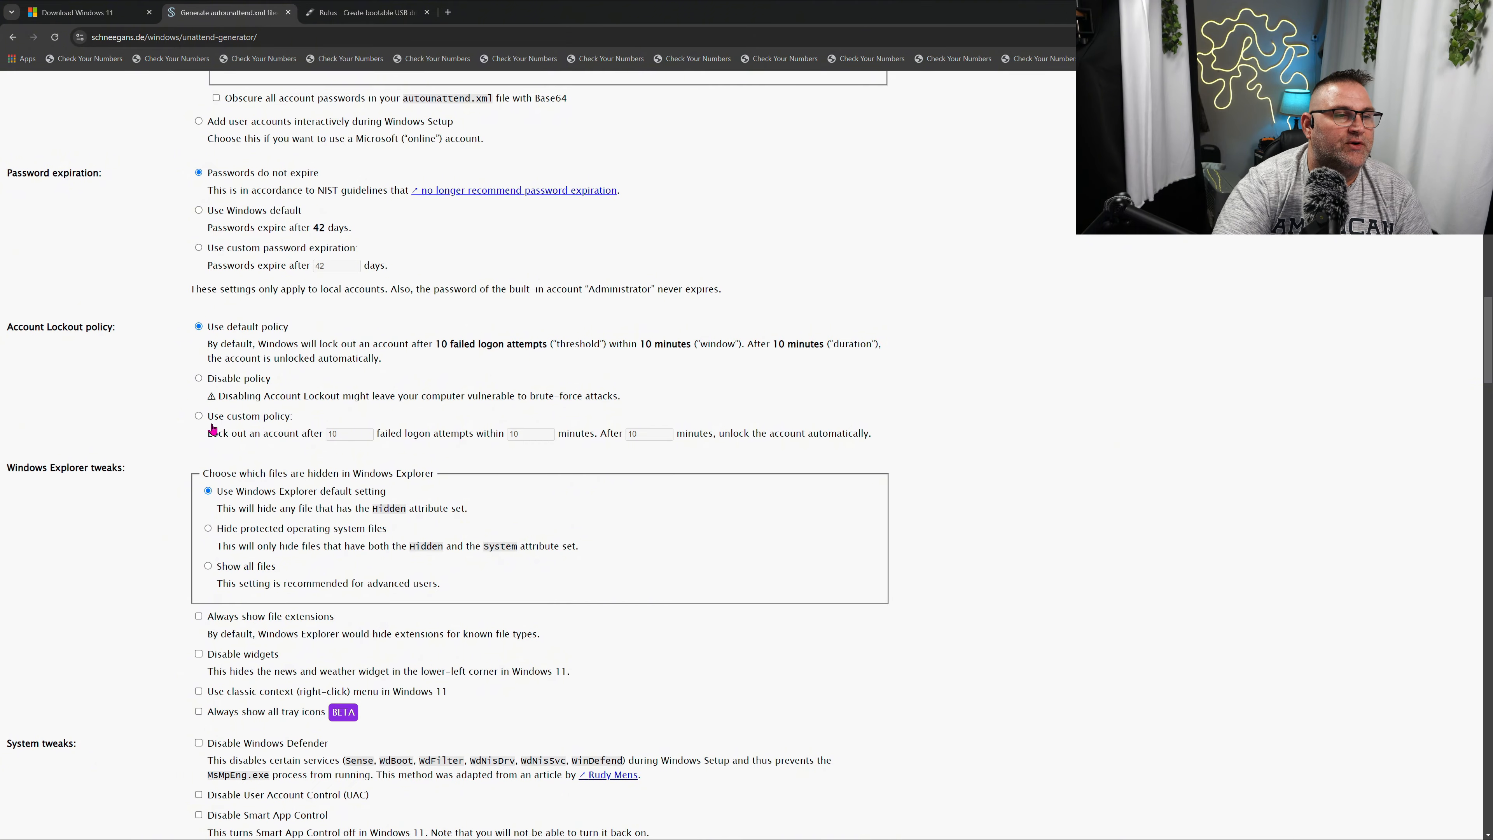
scroll(329, 491, down, 2)
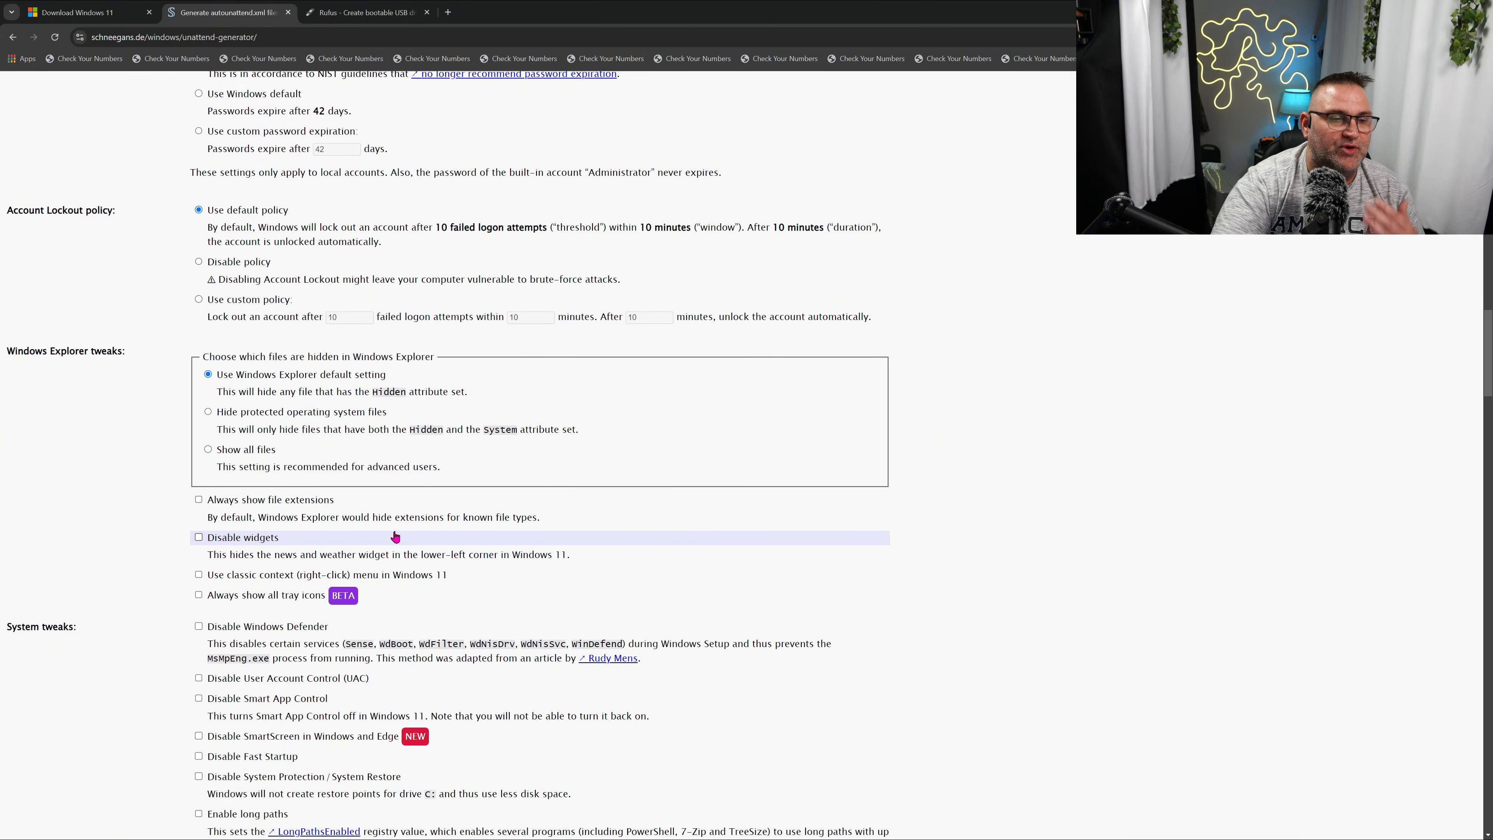
scroll(329, 534, down, 1)
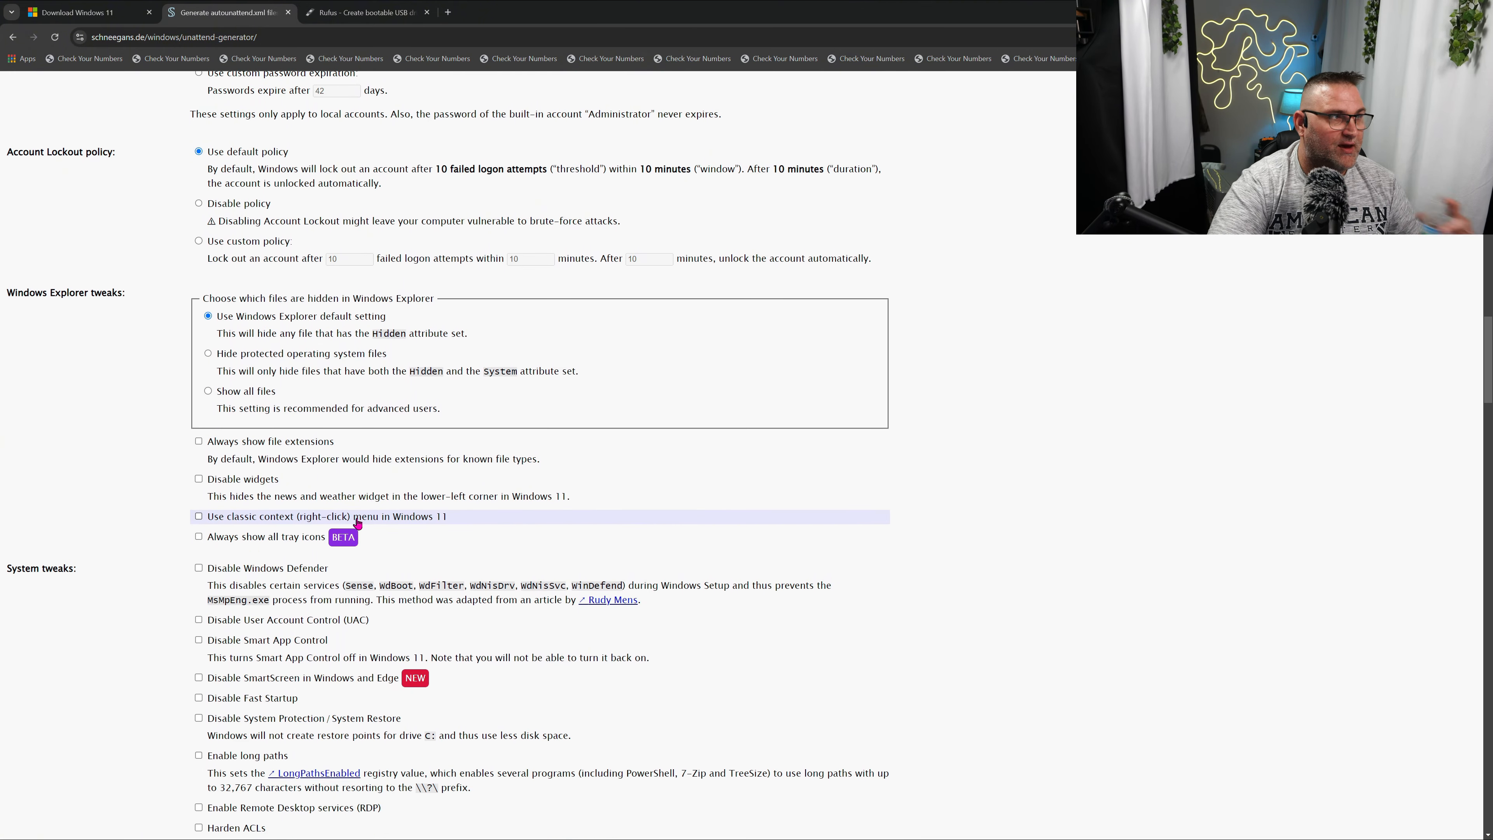
scroll(388, 496, down, 2)
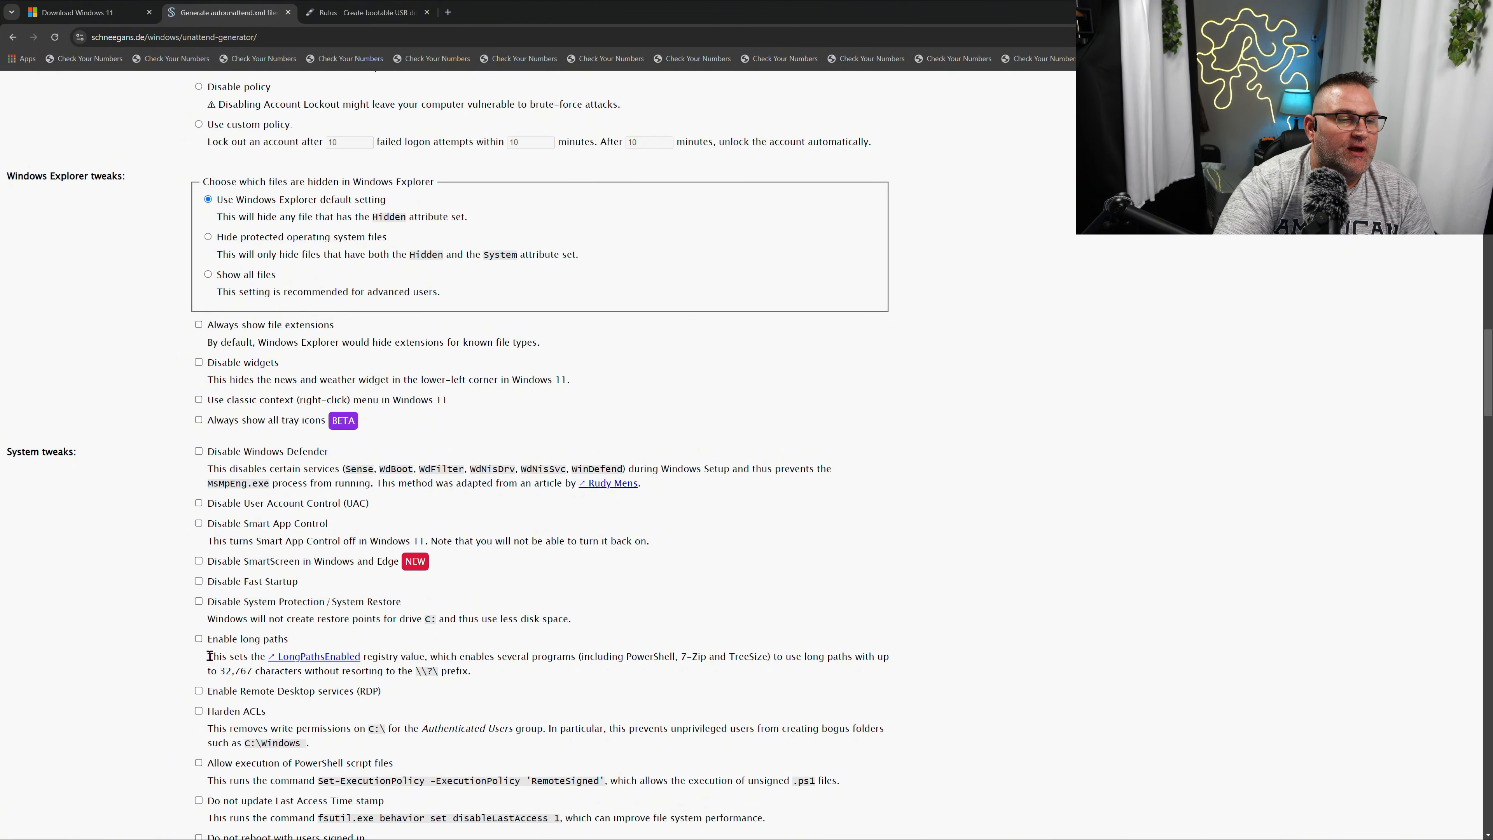
scroll(256, 450, down, 2)
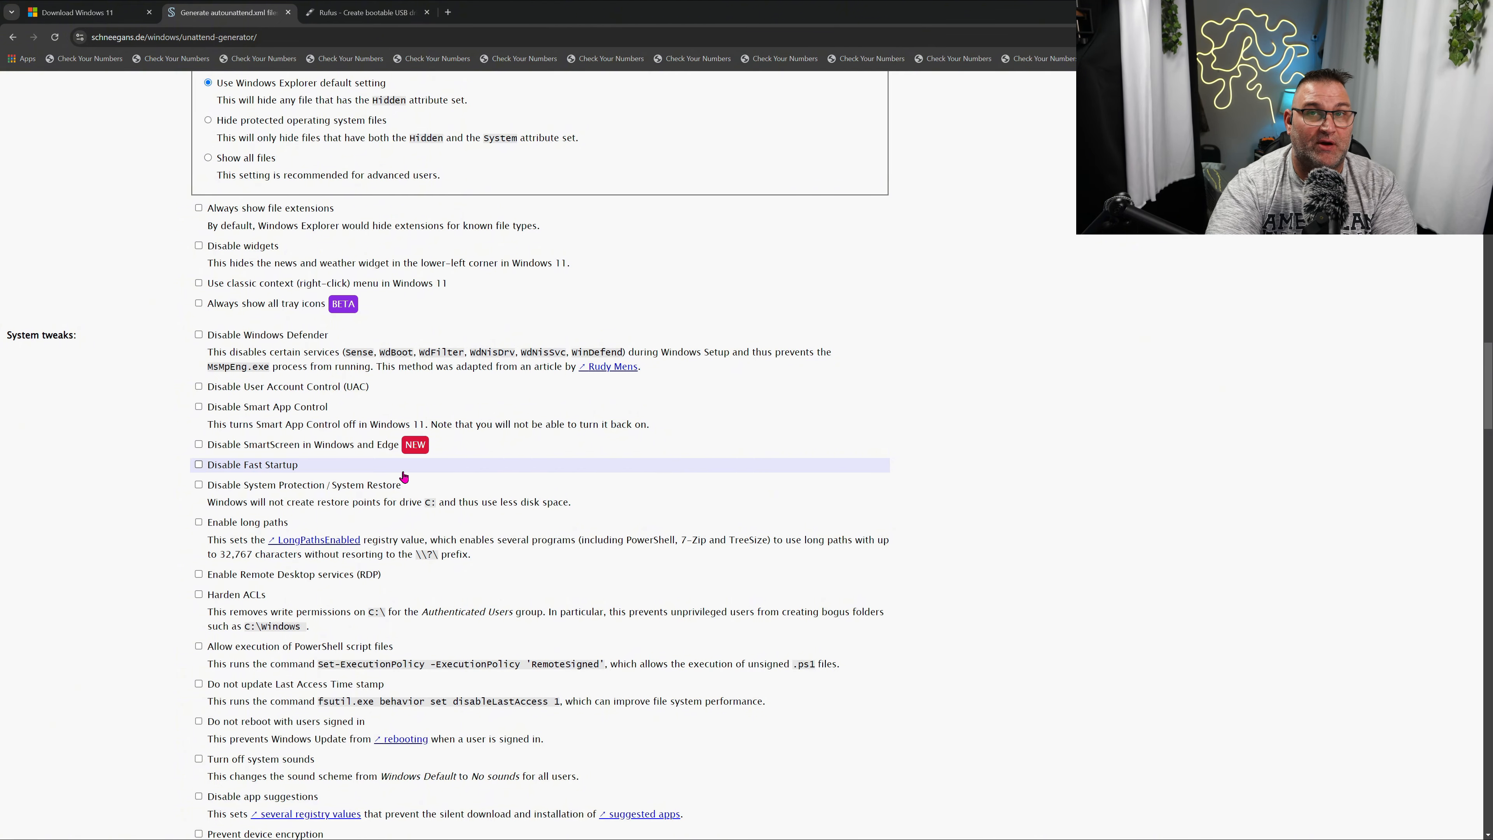
scroll(400, 478, down, 2)
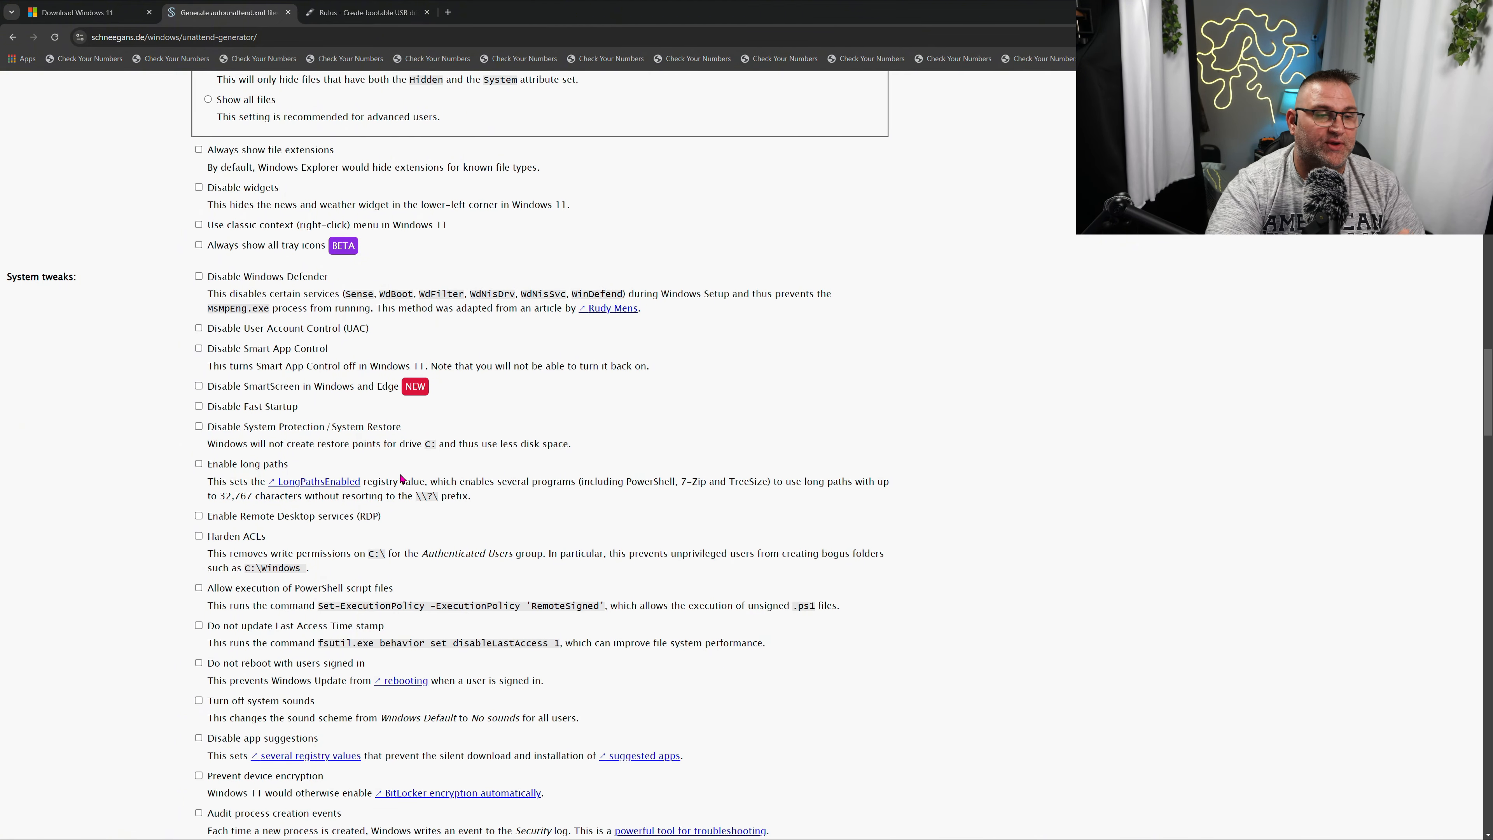
scroll(434, 507, down, 5)
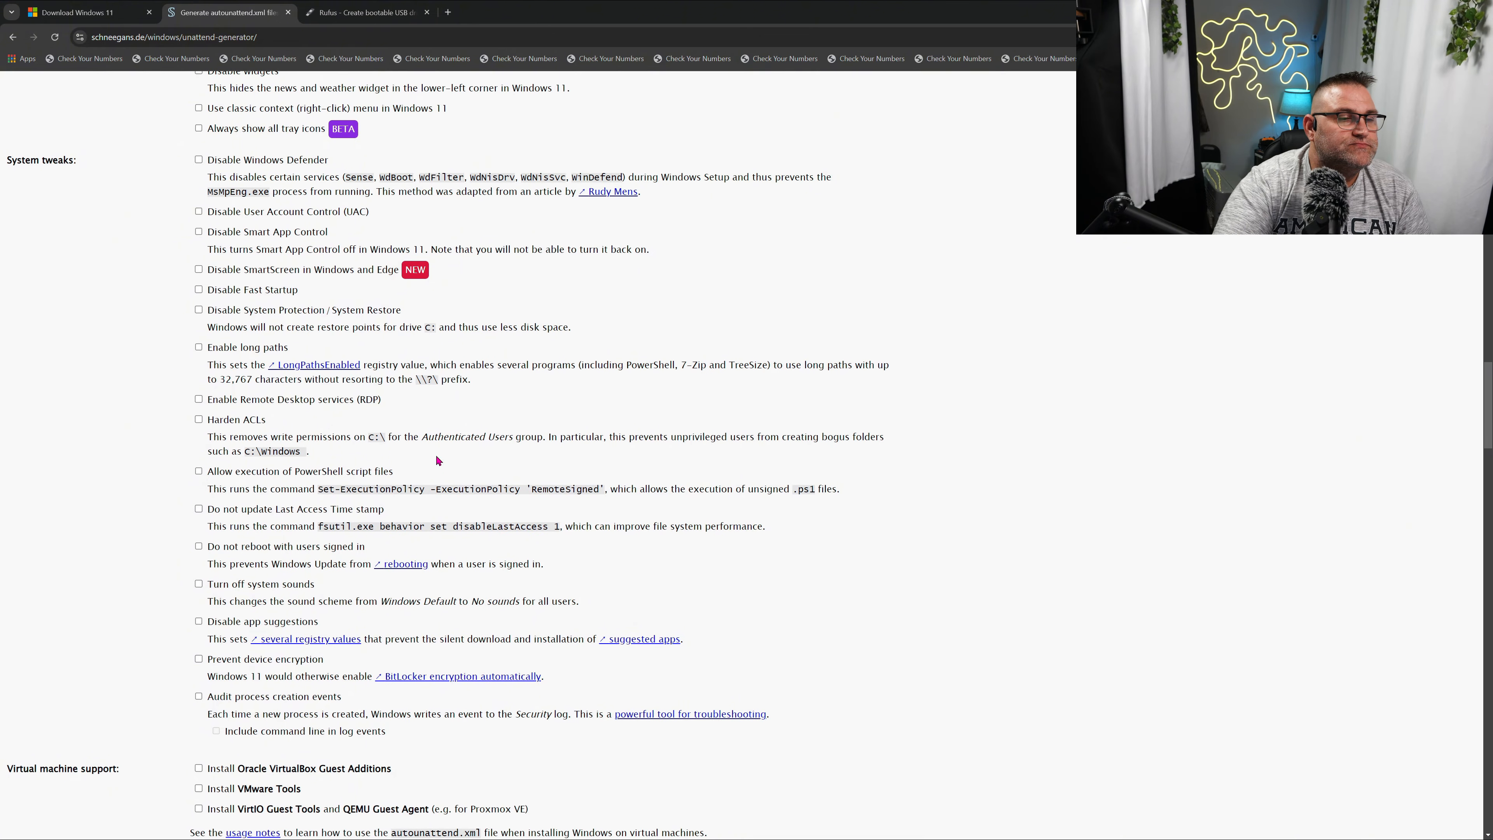
scroll(386, 446, down, 2)
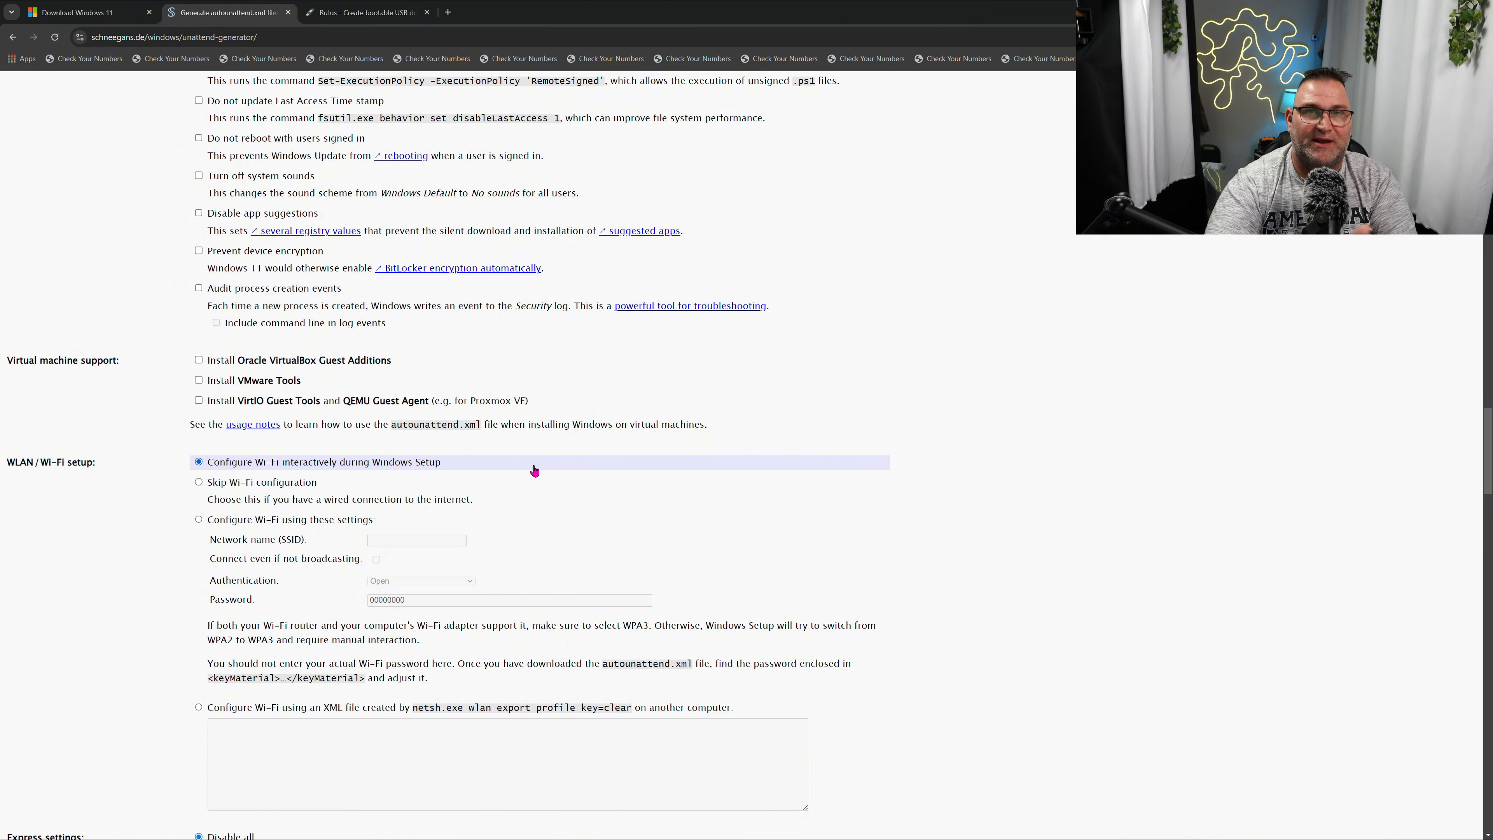
scroll(534, 469, down, 9)
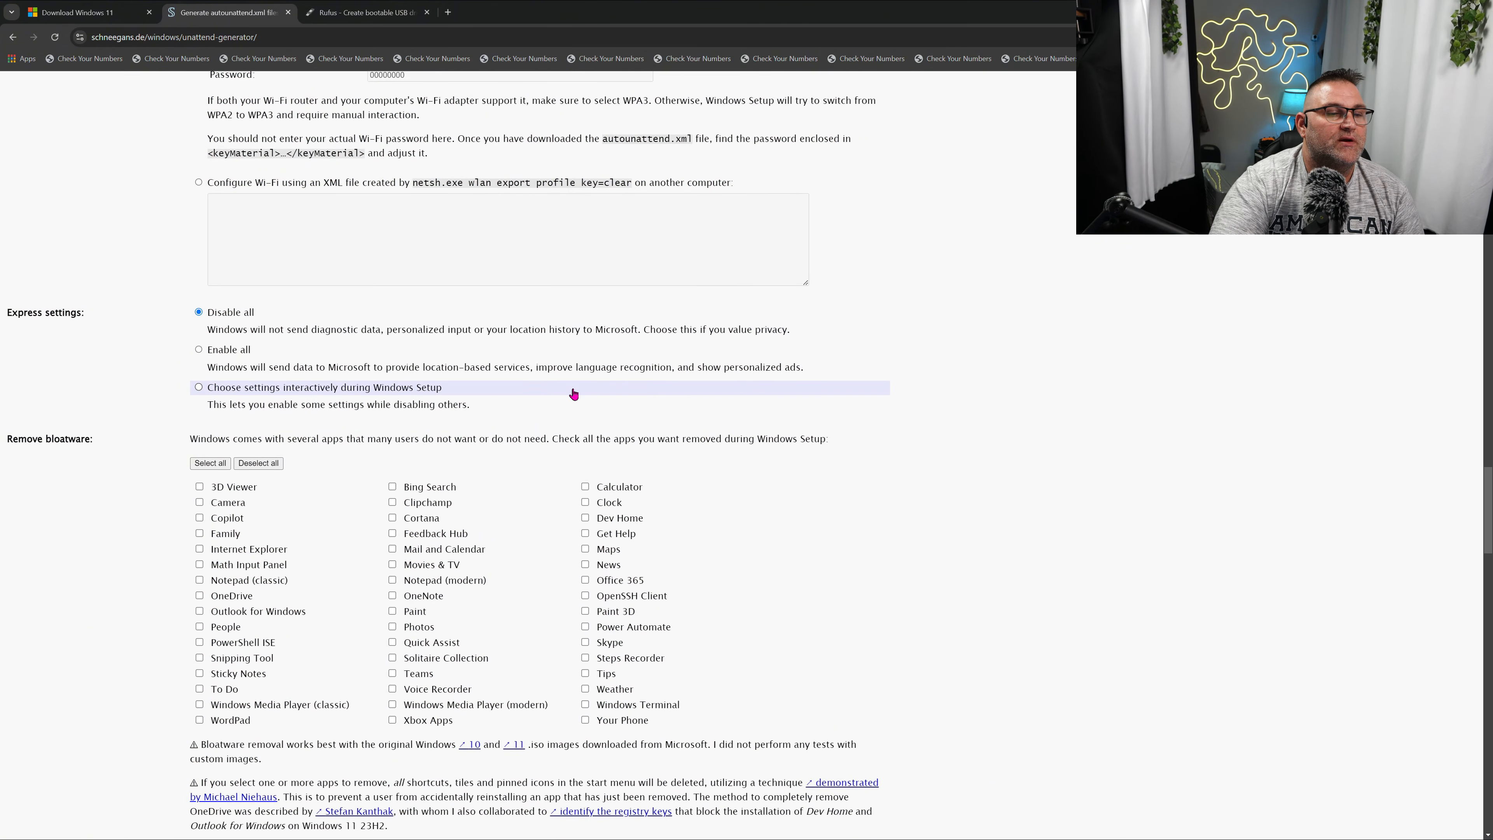
Mark Internet Explorer, OneDrive, Bing Search and Cortana for removal as bloatware during Windows Setup.
scroll(446, 385, down, 2)
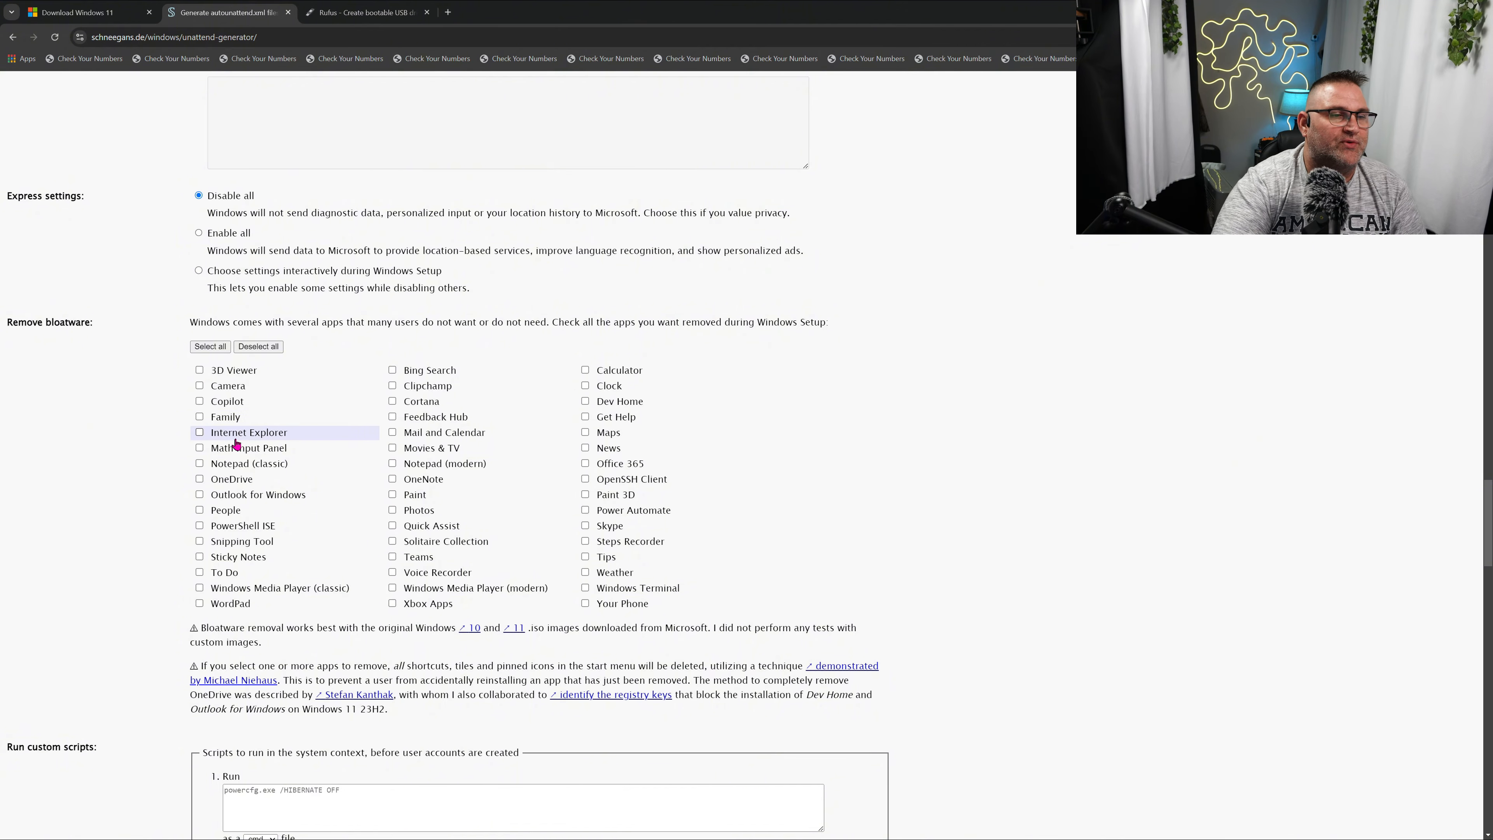
click(198, 436)
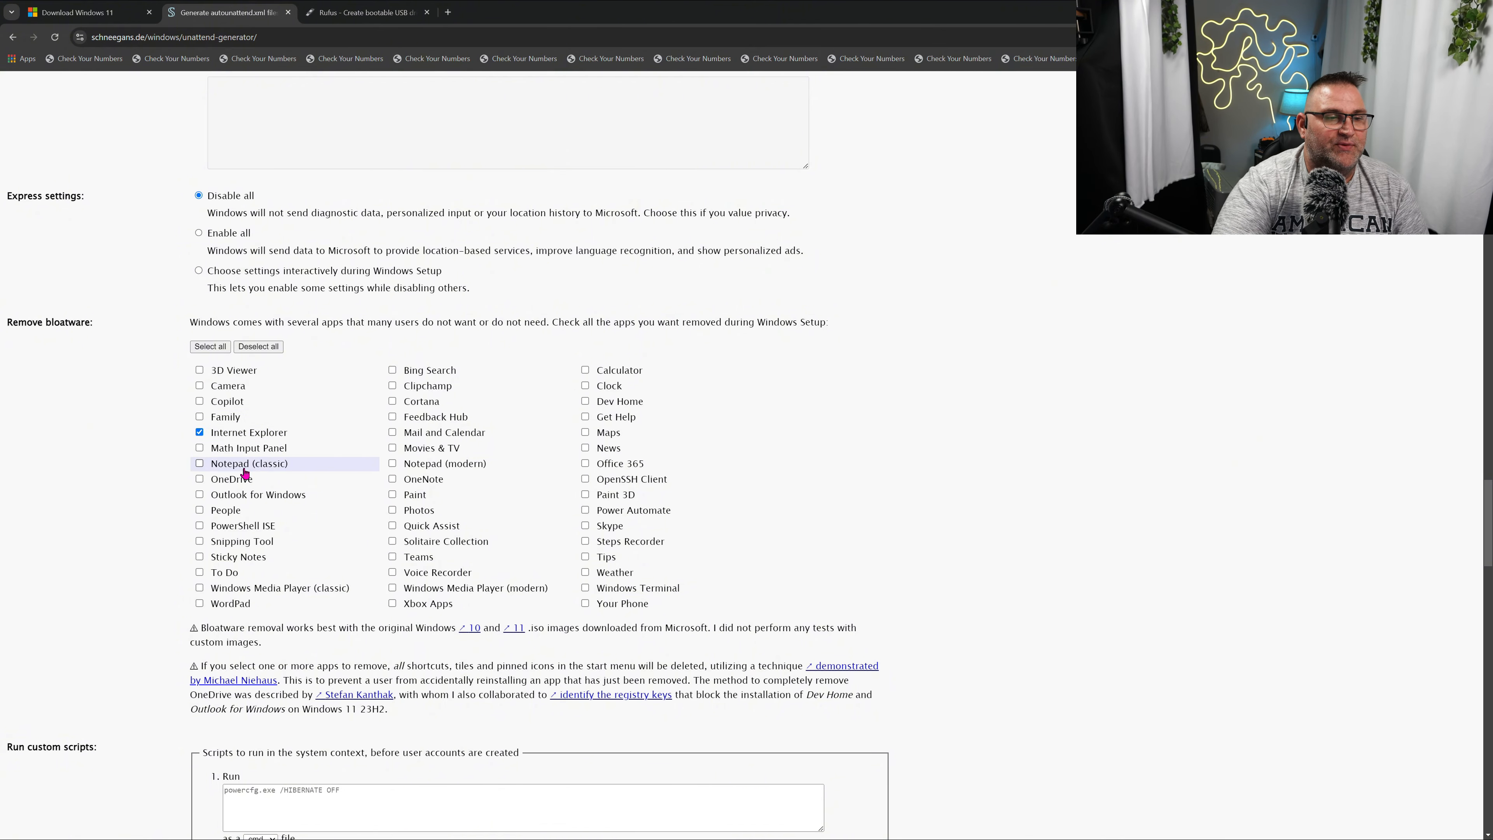
click(200, 481)
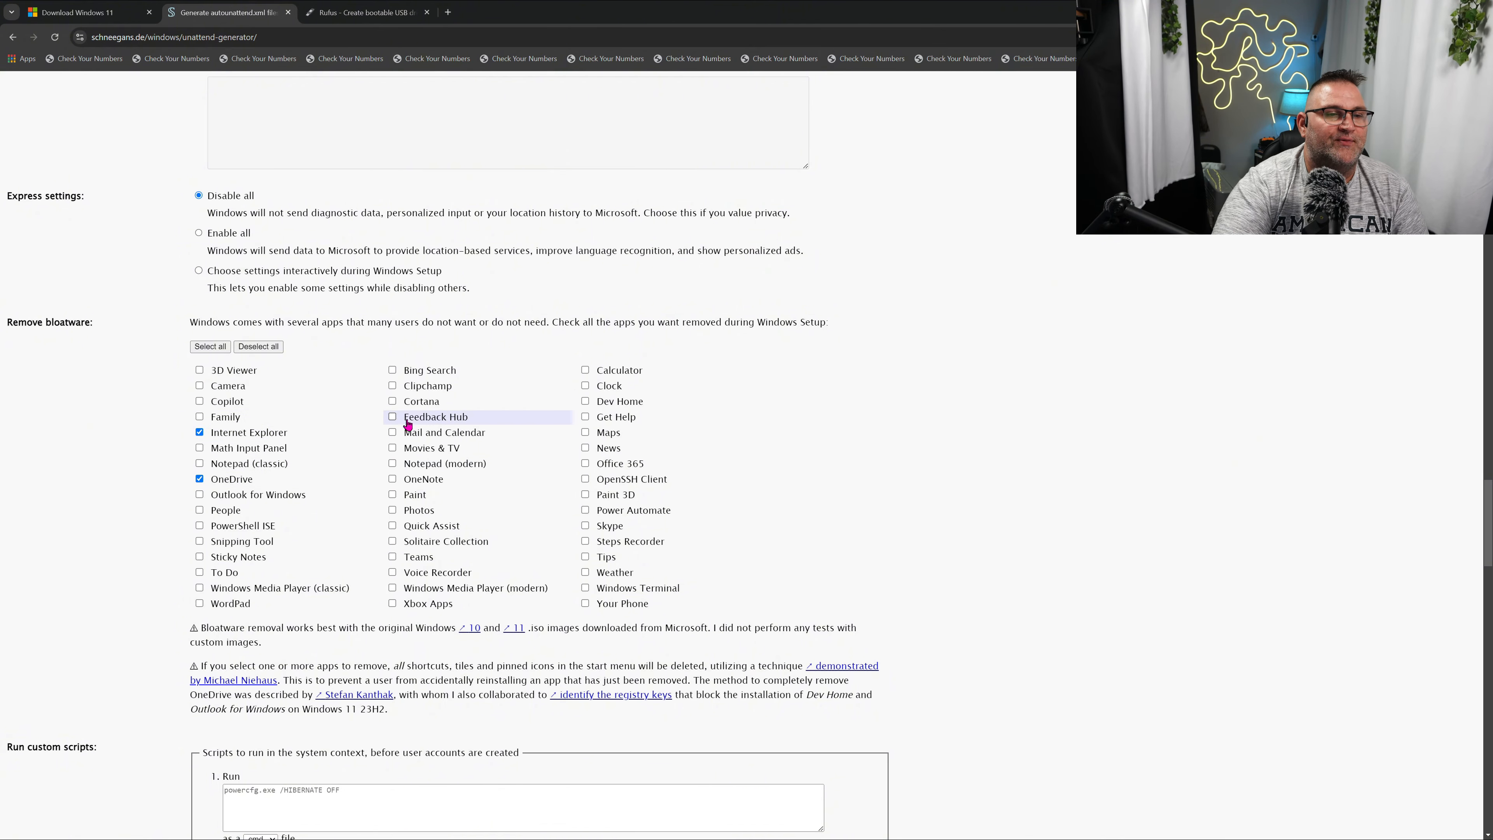
click(392, 370)
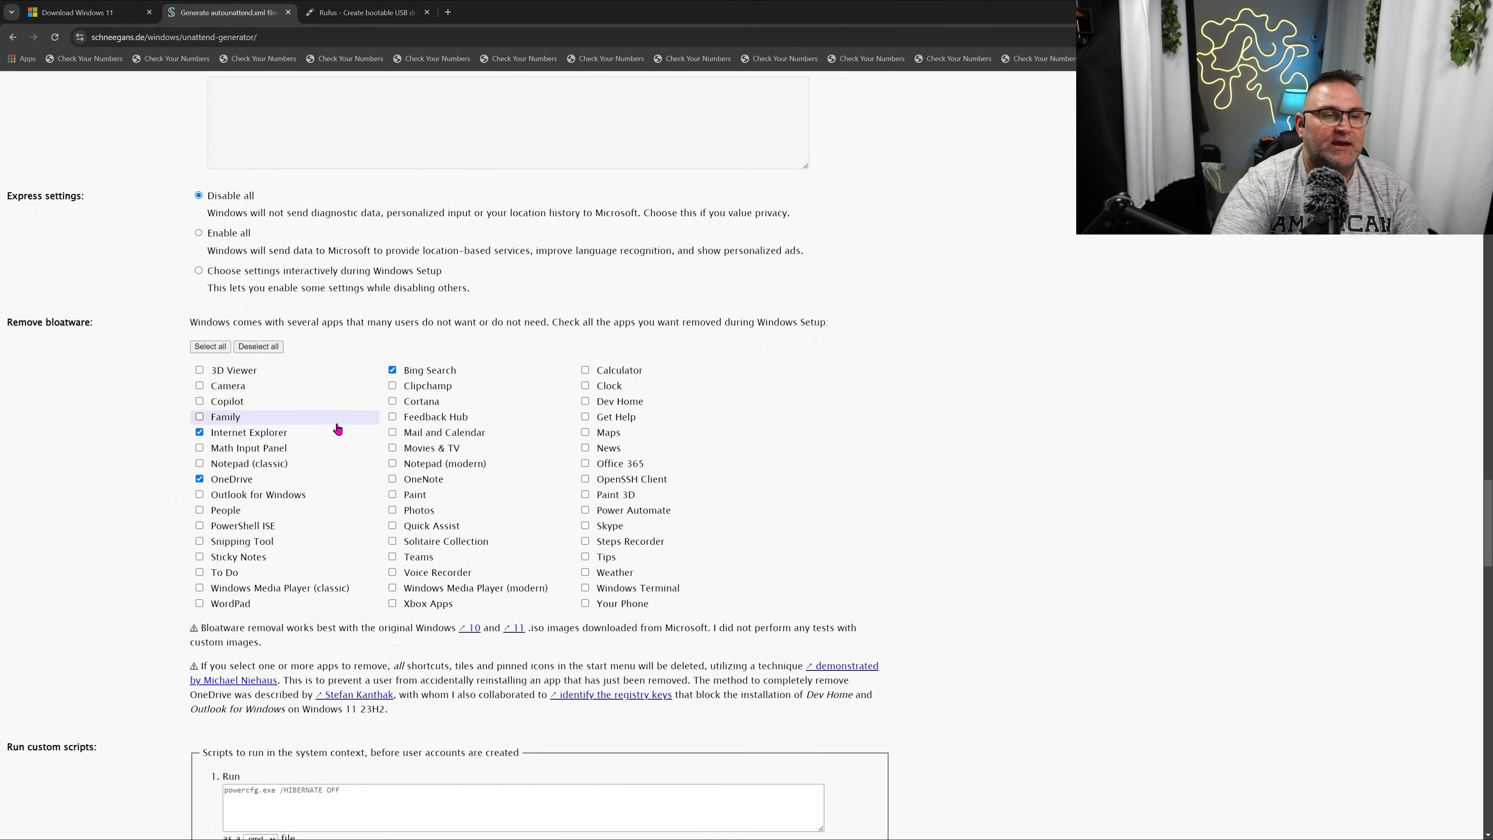
click(392, 402)
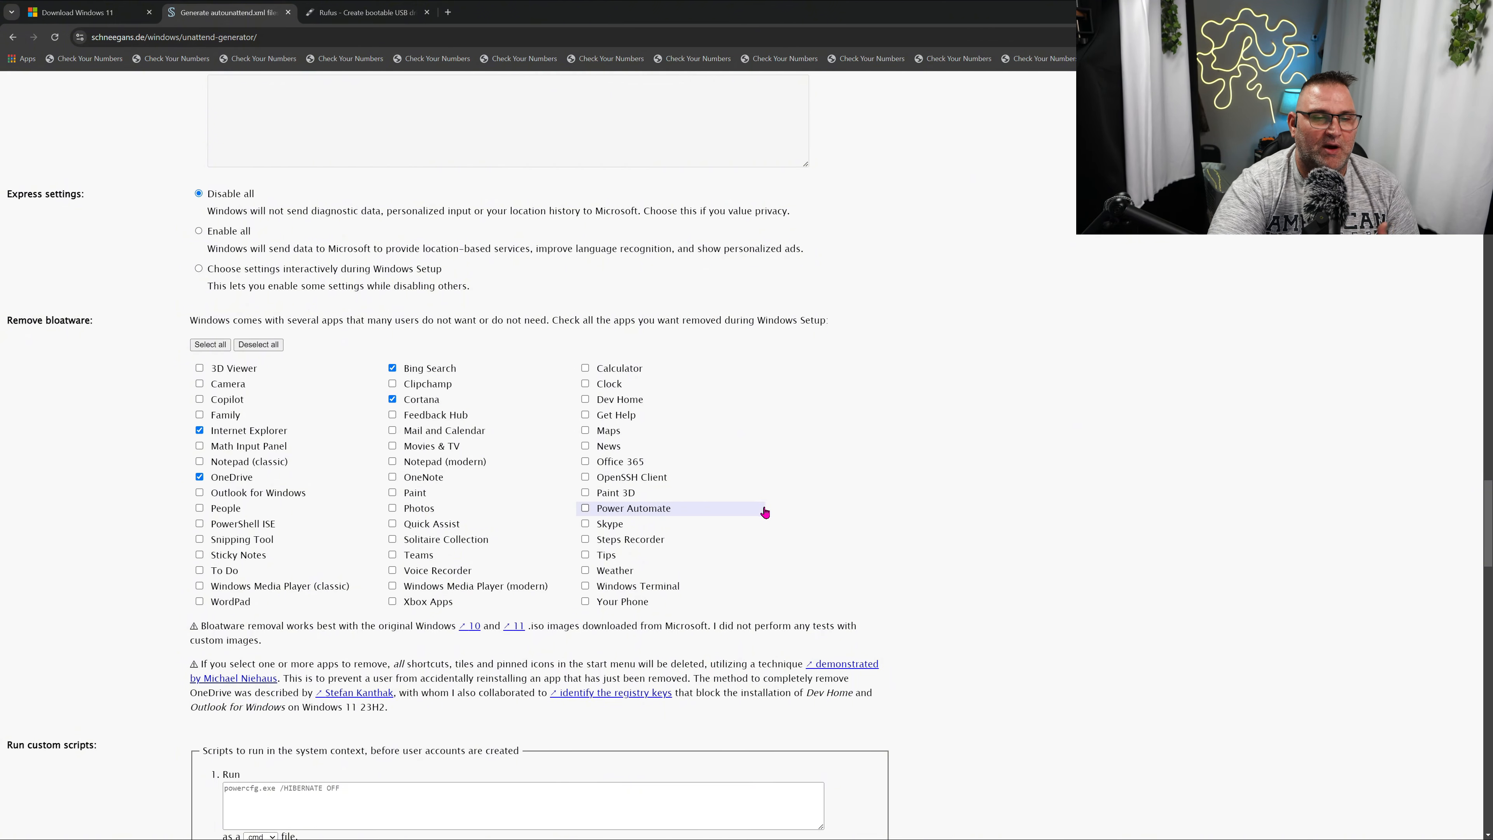
Leave the custom script and Defender Application Control options at their defaults and download the answer file as .xml.
scroll(766, 510, down, 3)
scroll(767, 493, down, 20)
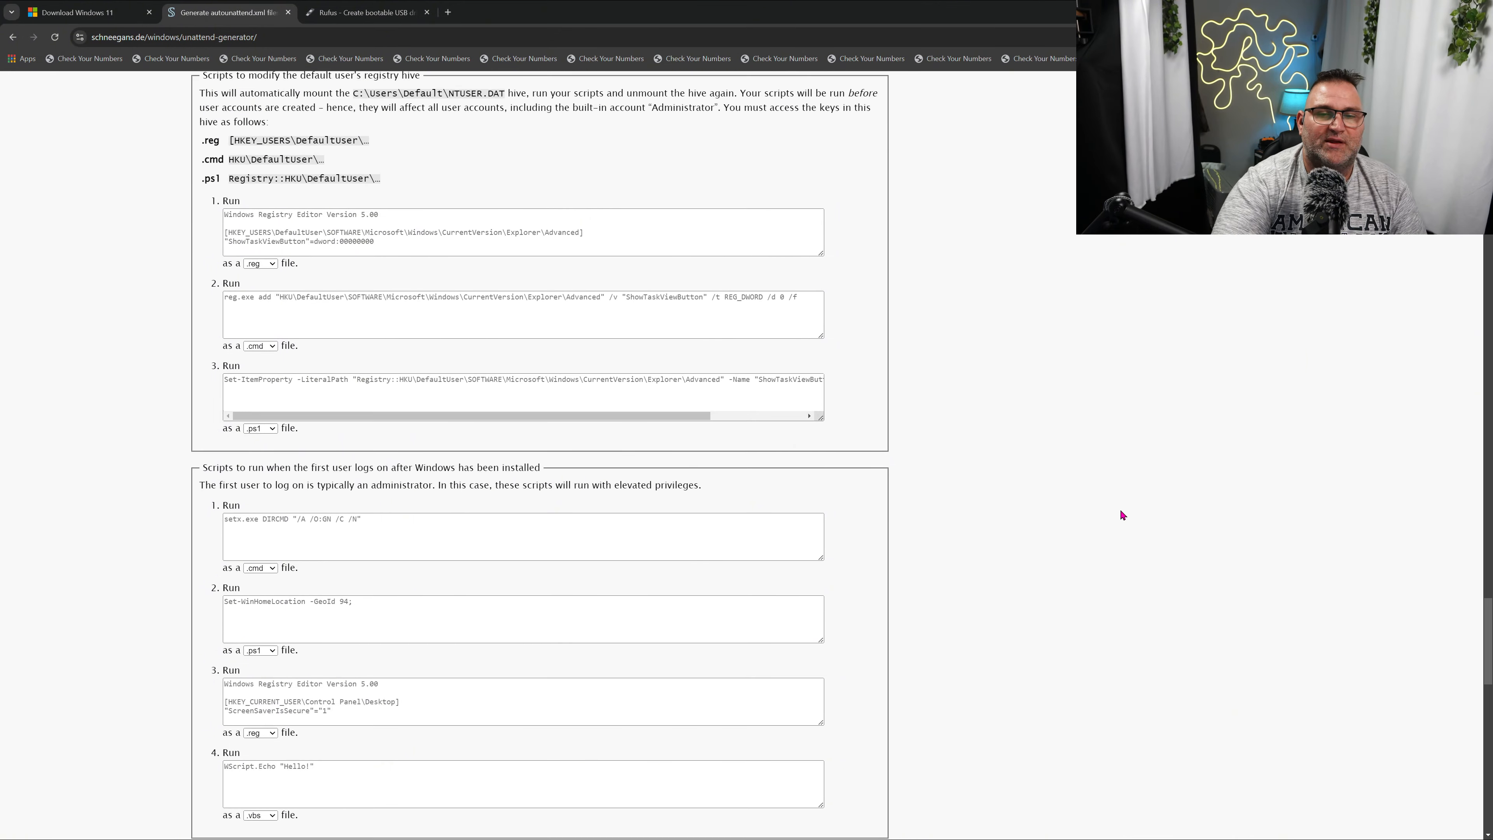
scroll(1085, 534, down, 9)
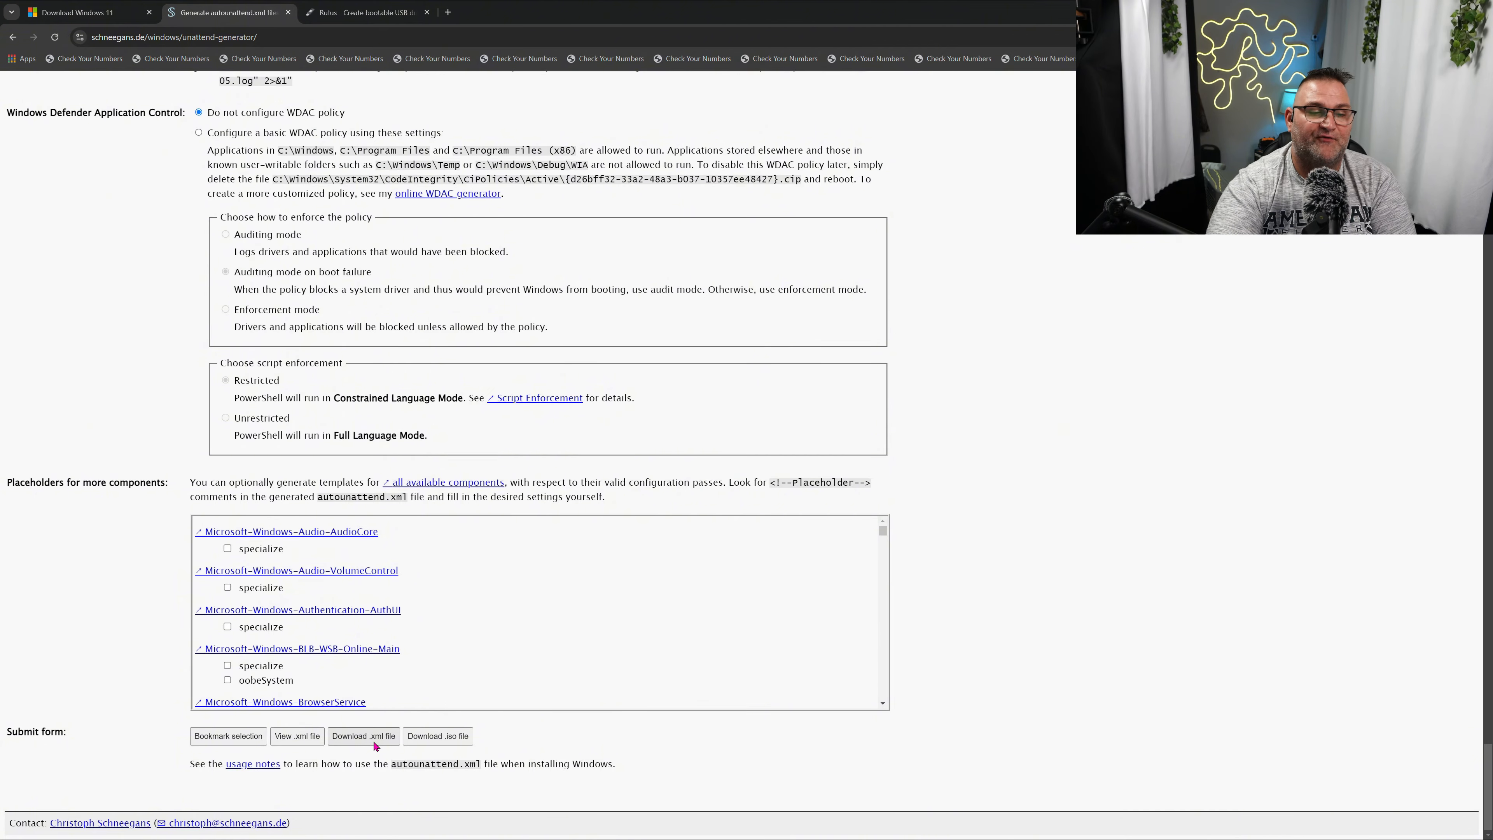
click(363, 735)
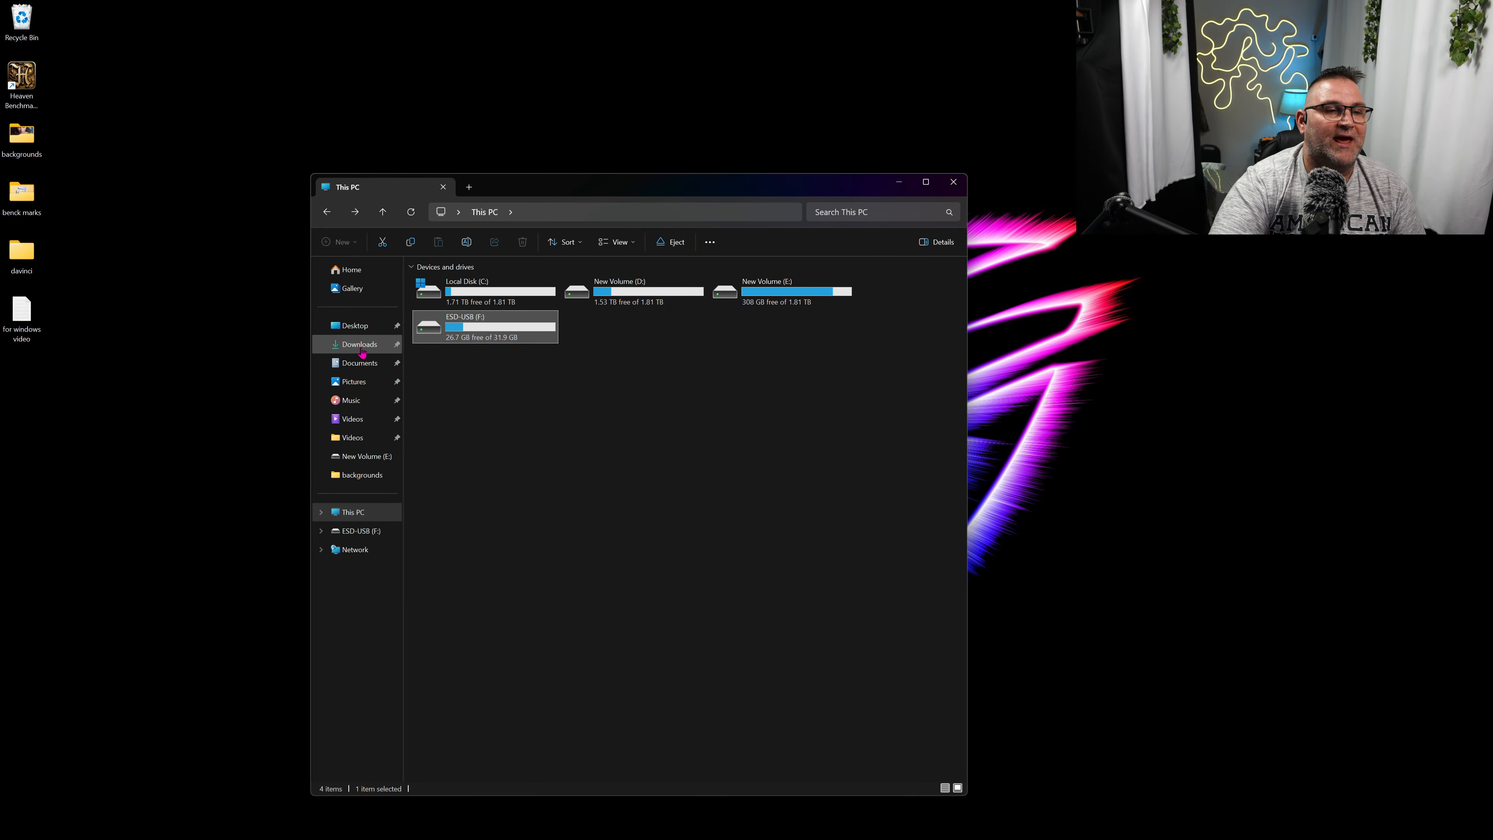
Open the Downloads folder in a second File Explorer window and place it beside the This PC window.
right_click(464, 826)
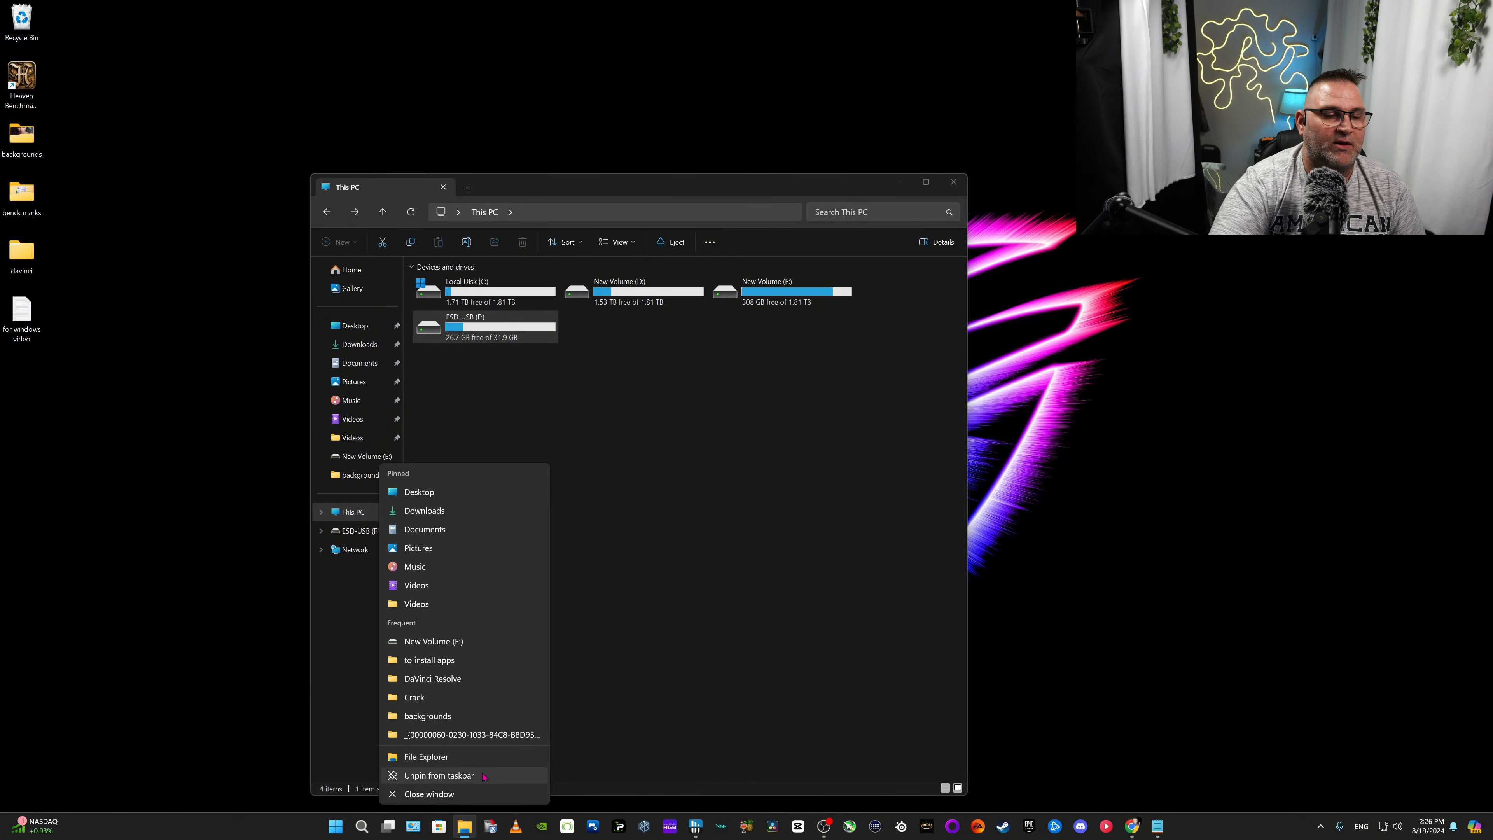
click(470, 759)
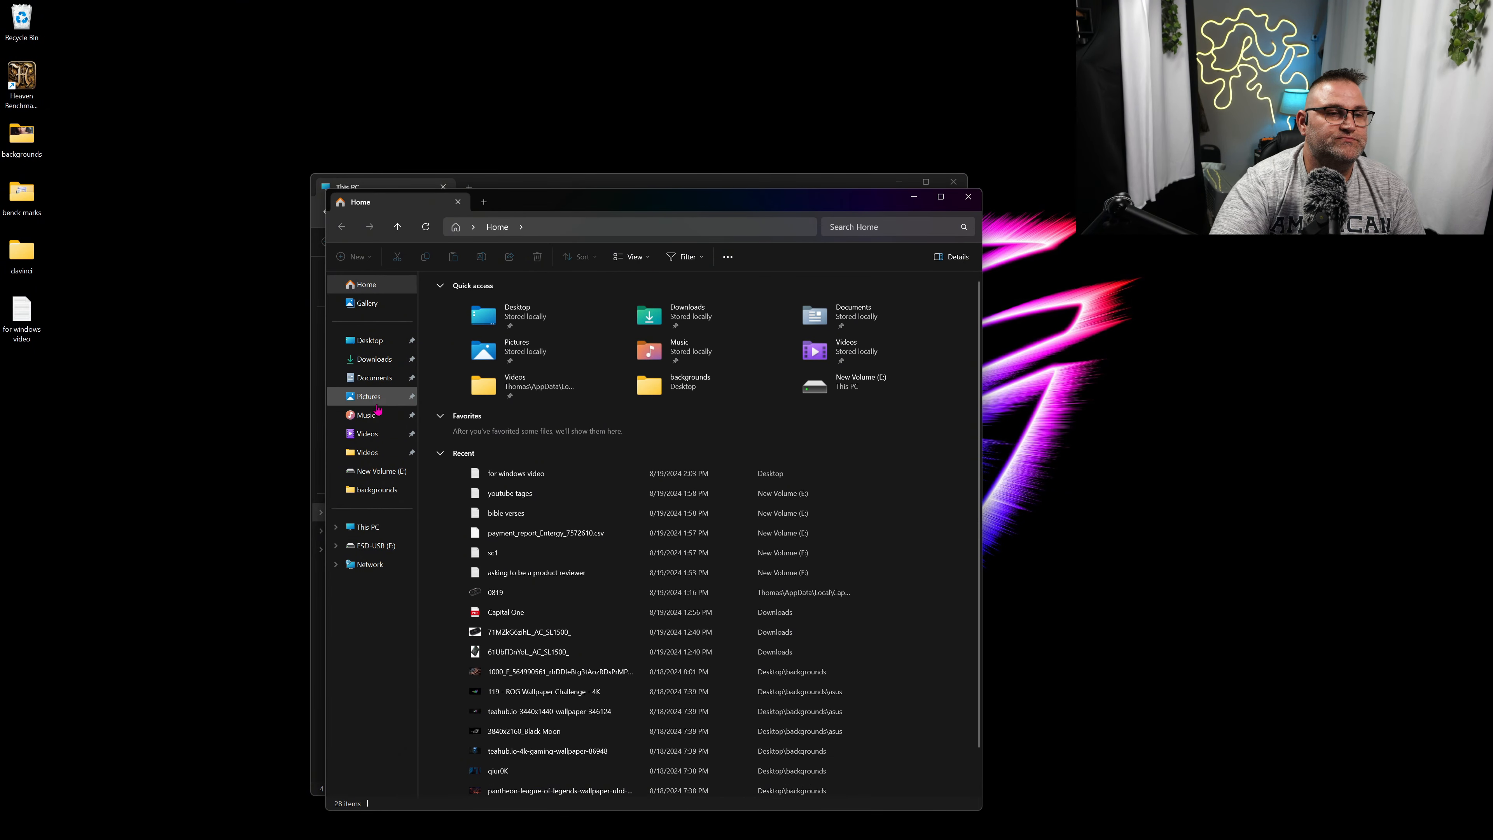
click(377, 359)
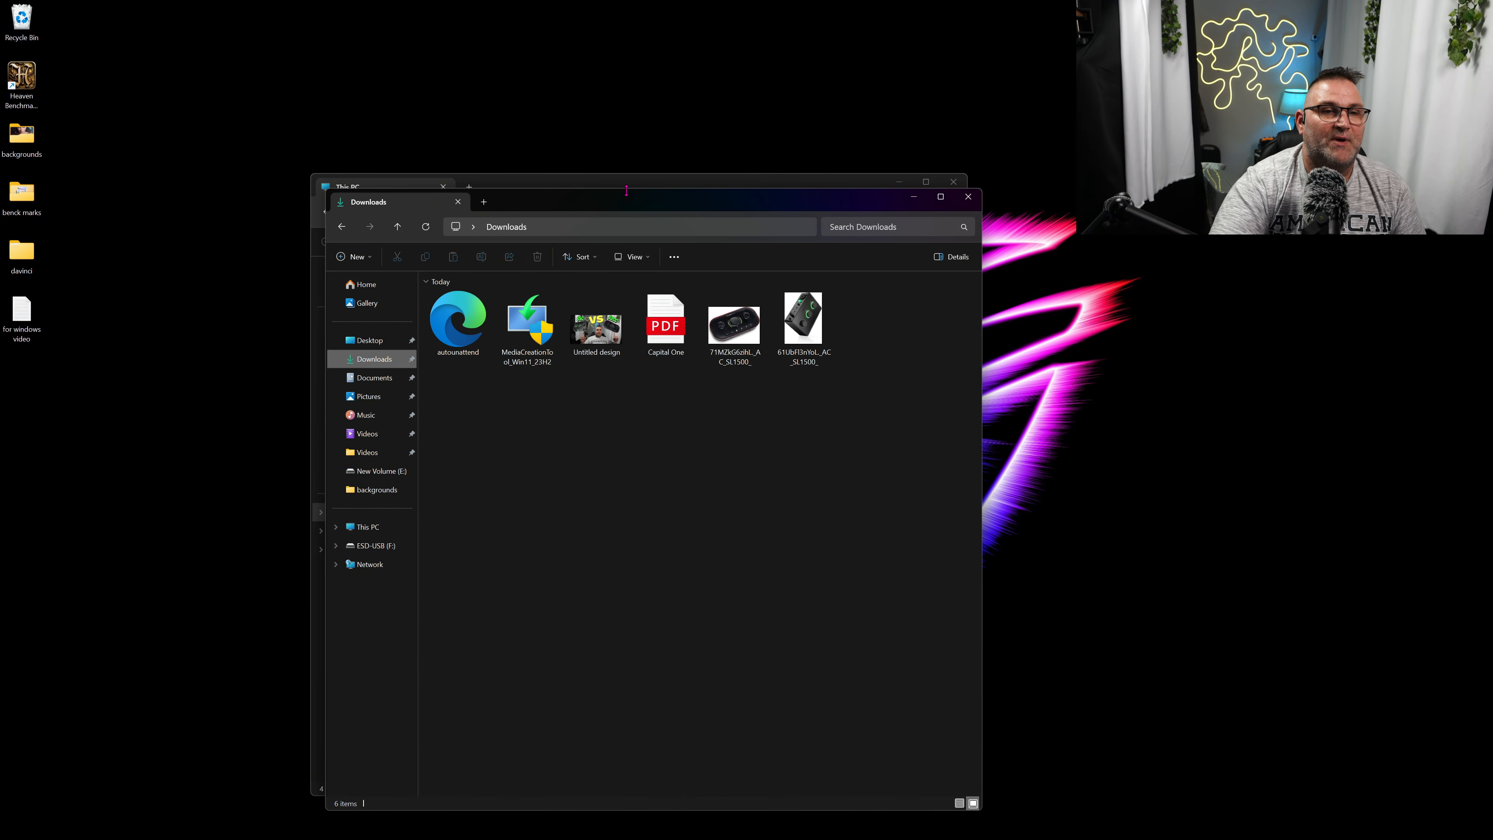
drag(611, 212, 1068, 245)
Copy the autounattend file from Downloads to the root of the ESD-USB (F:) drive and close the Downloads window.
click(479, 337)
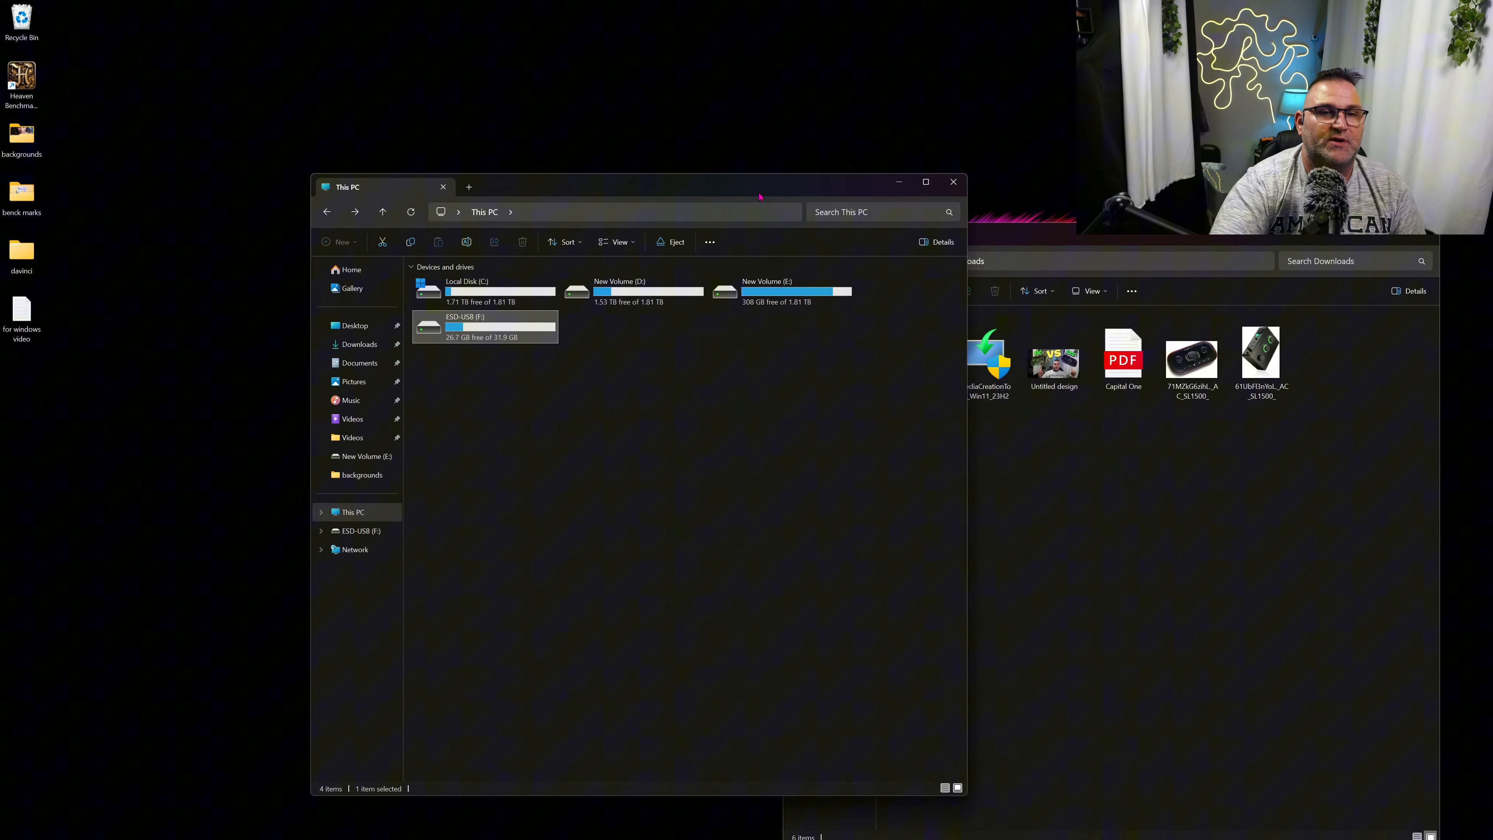
double_click(479, 337)
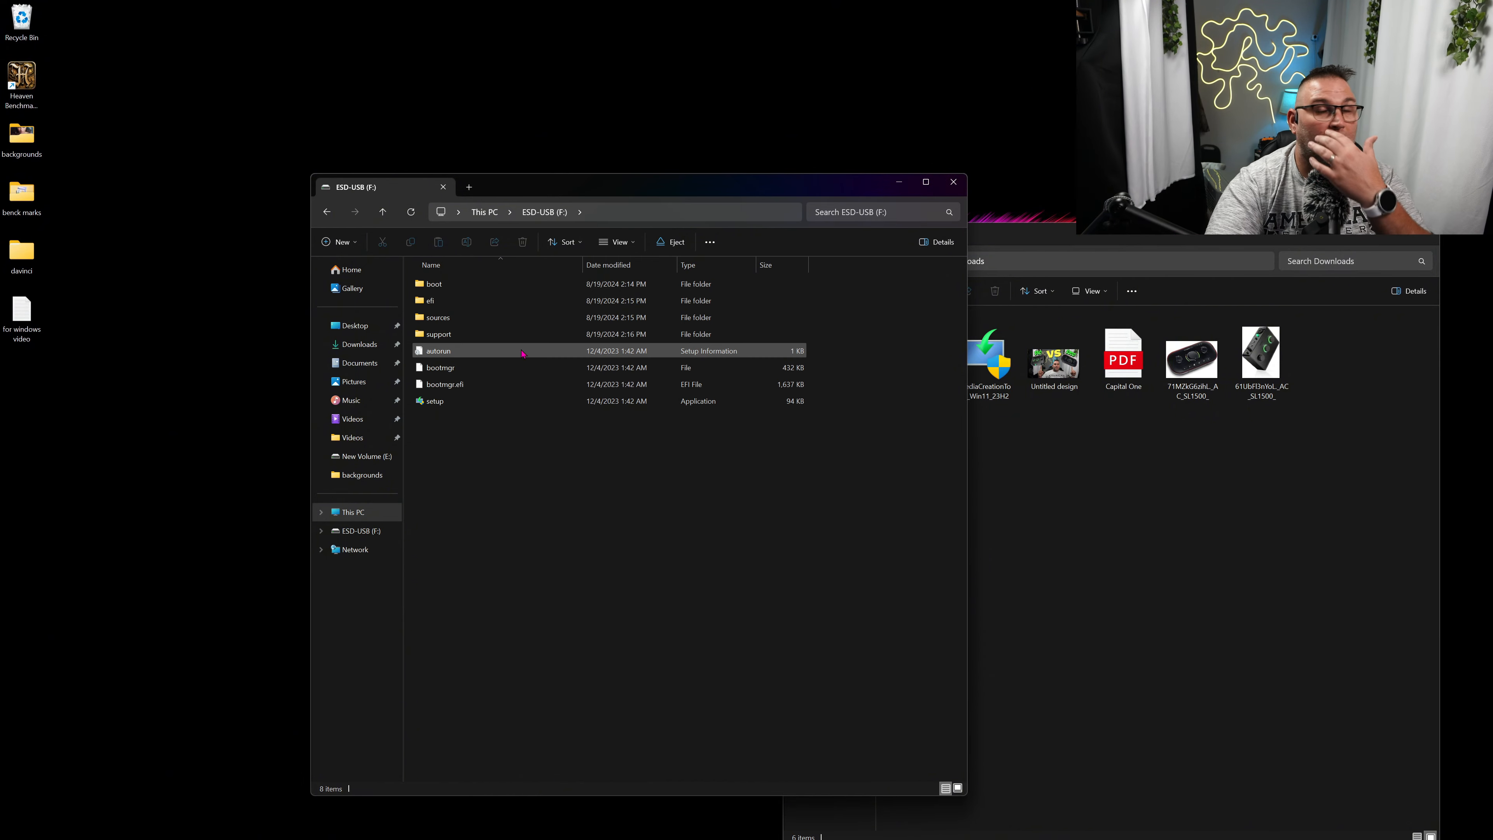
click(1113, 493)
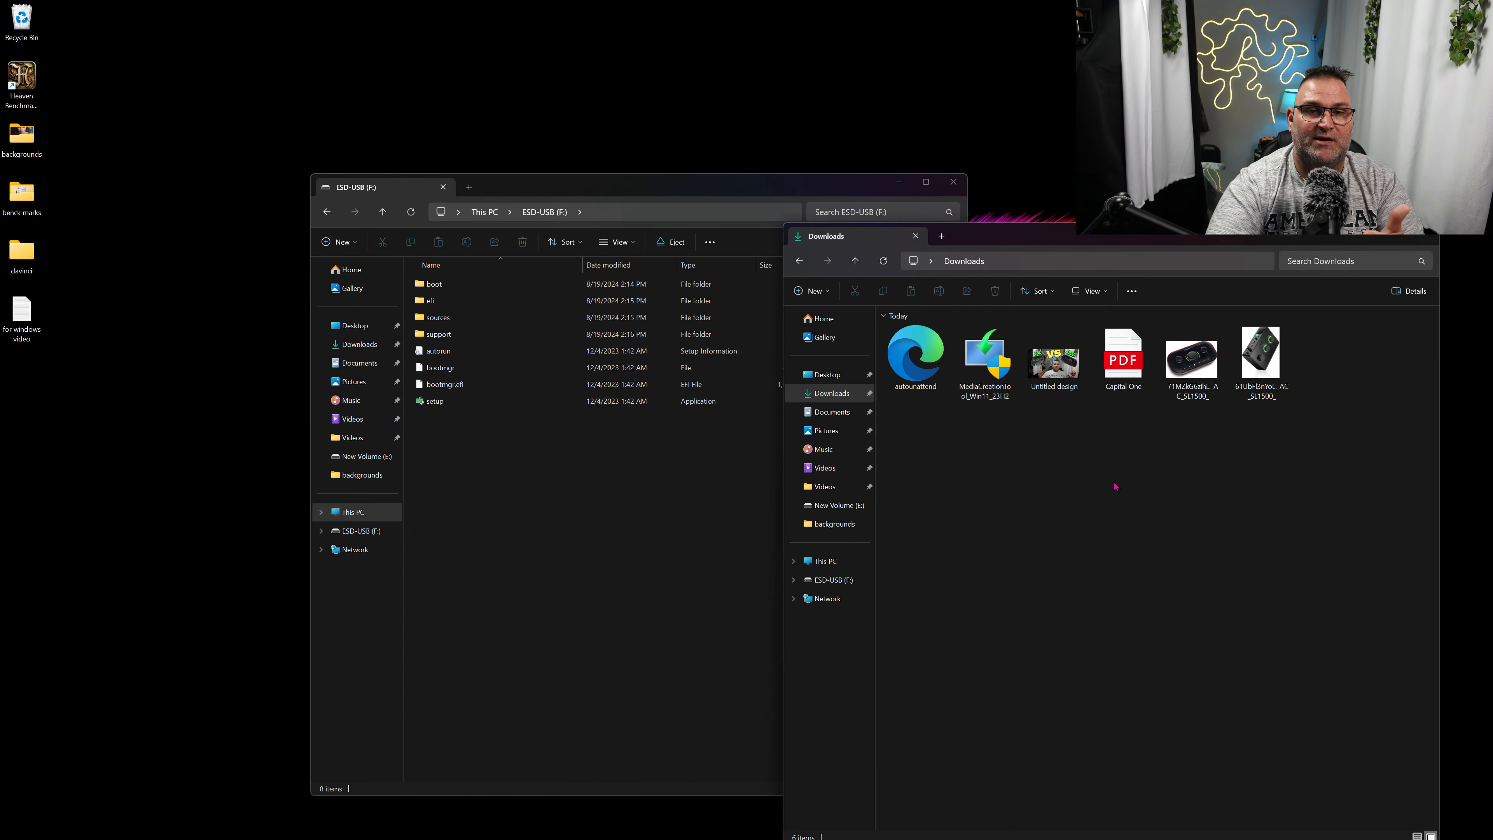
drag(919, 360, 586, 529)
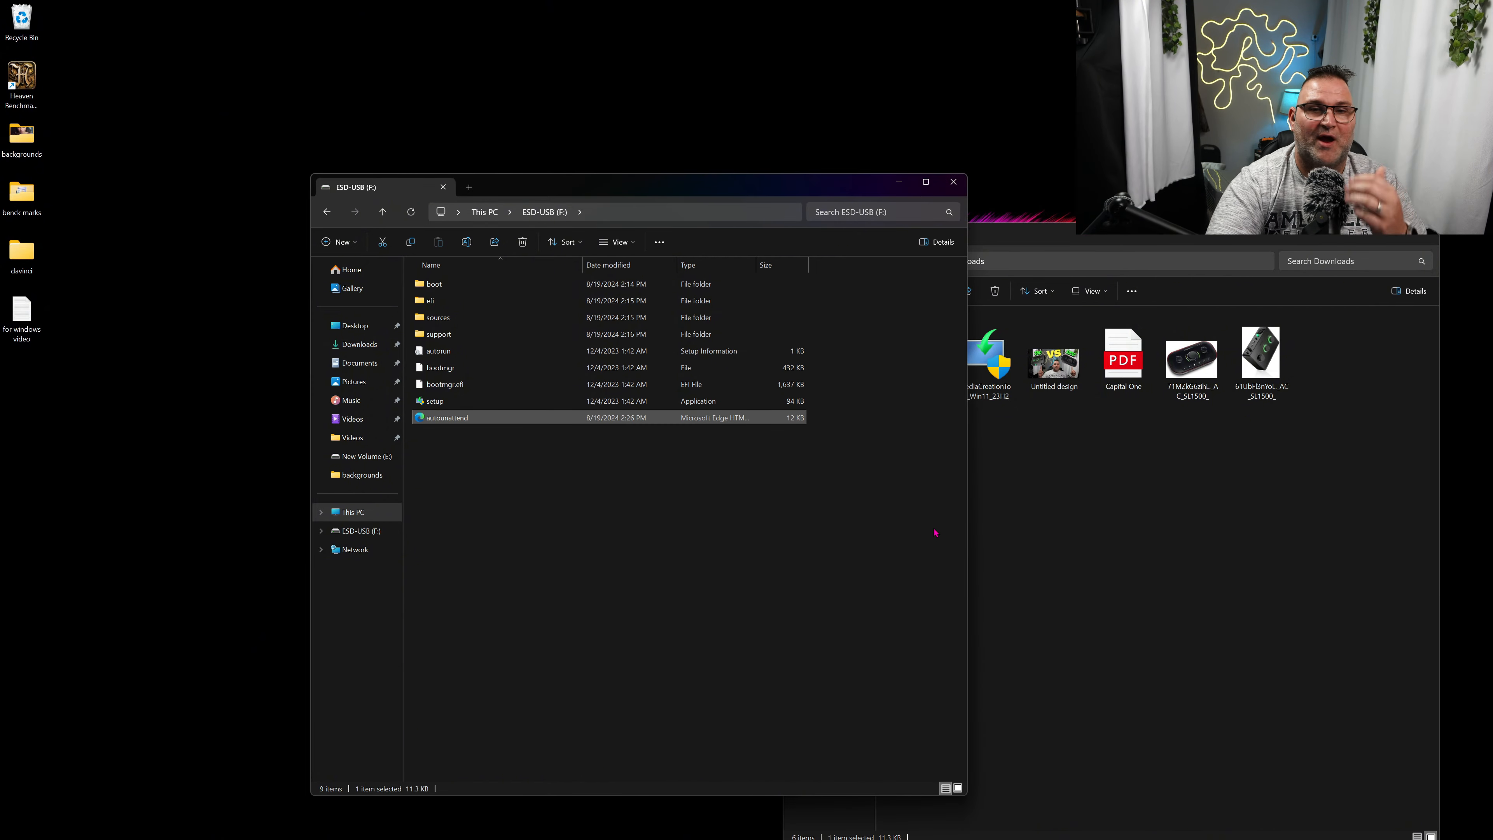
click(1161, 486)
click(1435, 235)
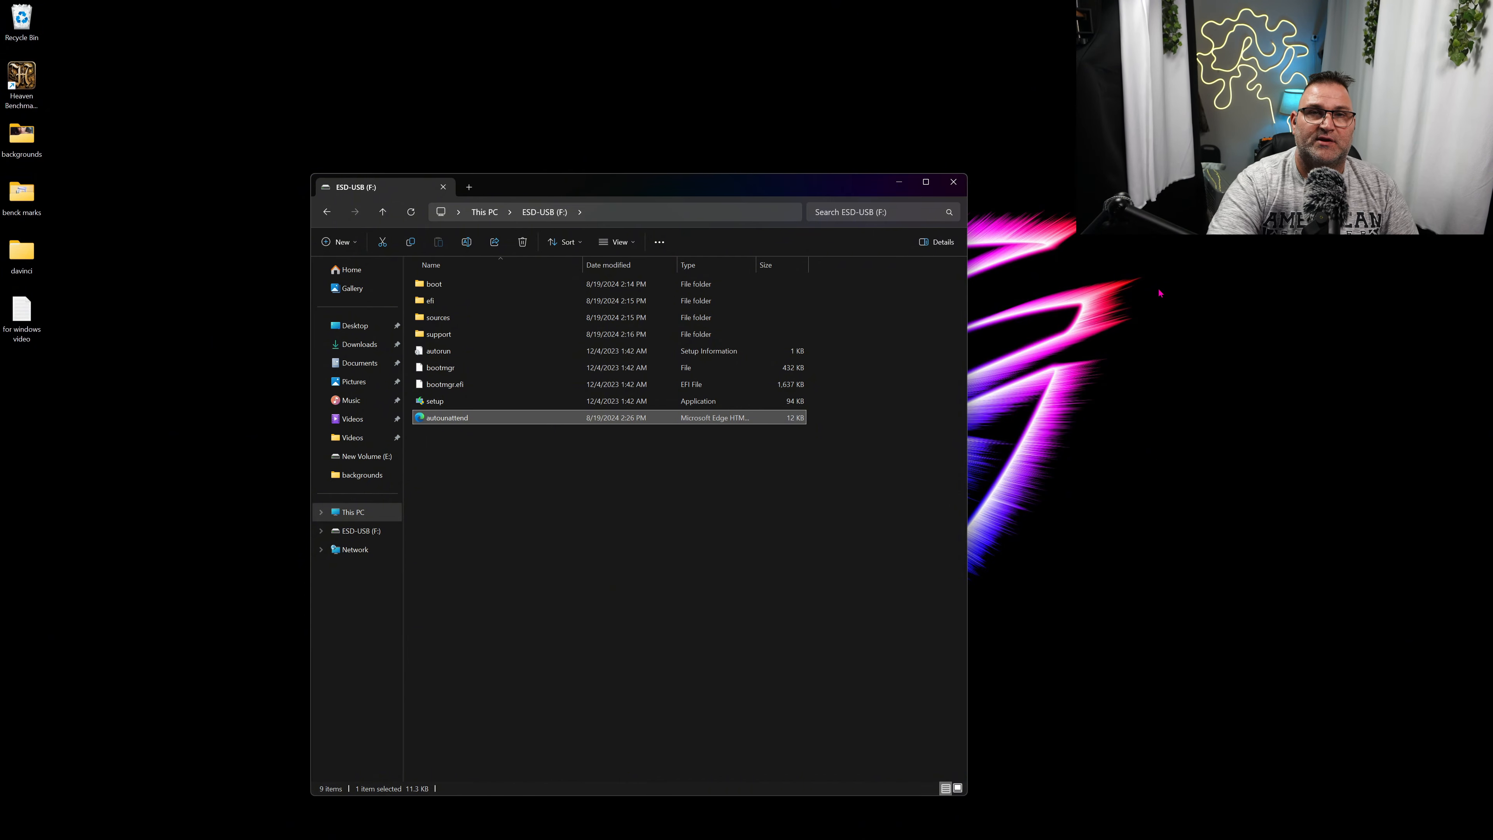
Switch back to the answer file generator in Chrome and review the Remove bloatware app list.
click(1133, 828)
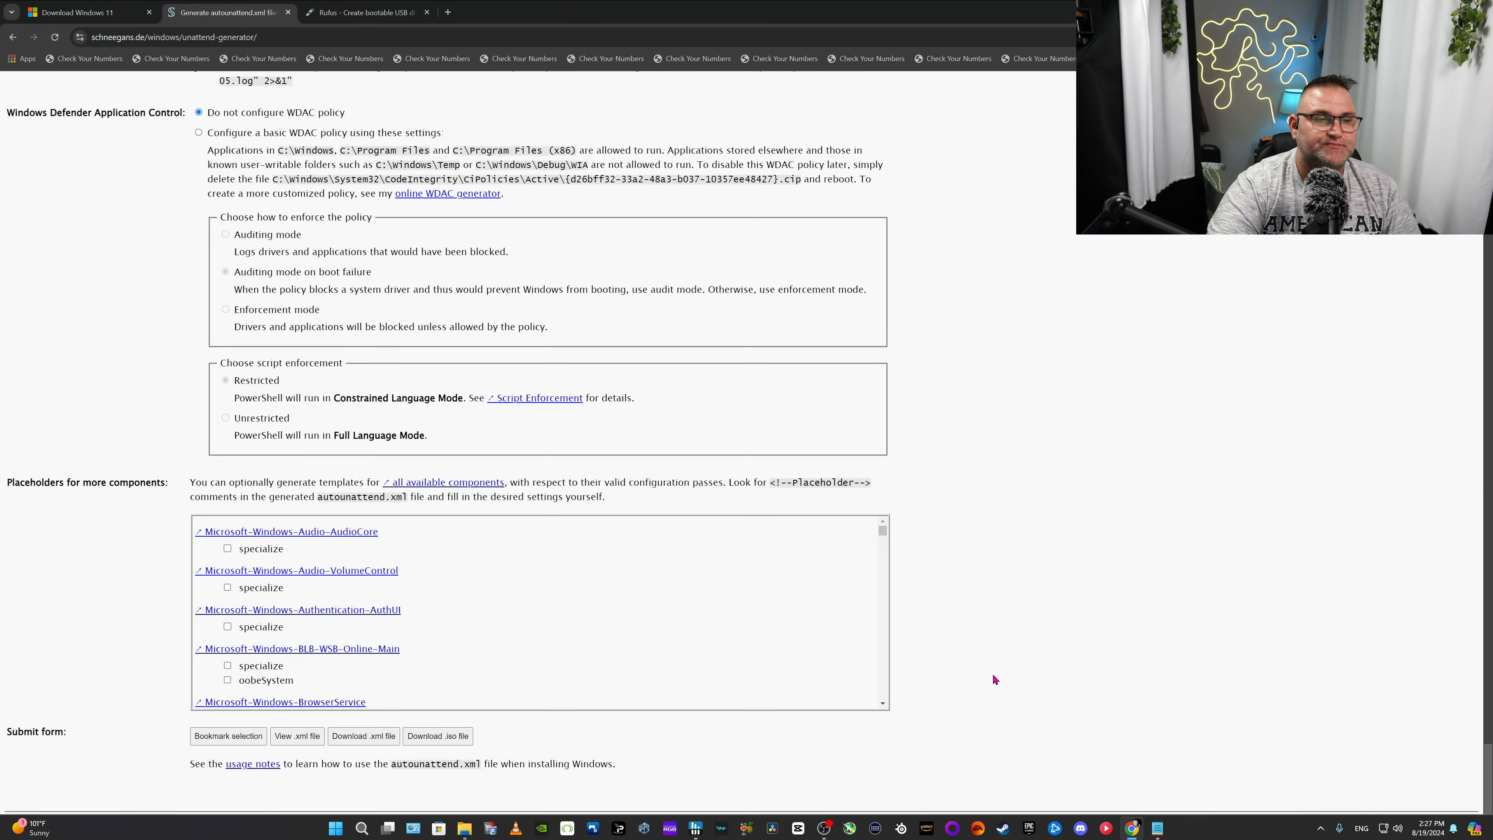
scroll(739, 605, up, 15)
scroll(750, 615, up, 7)
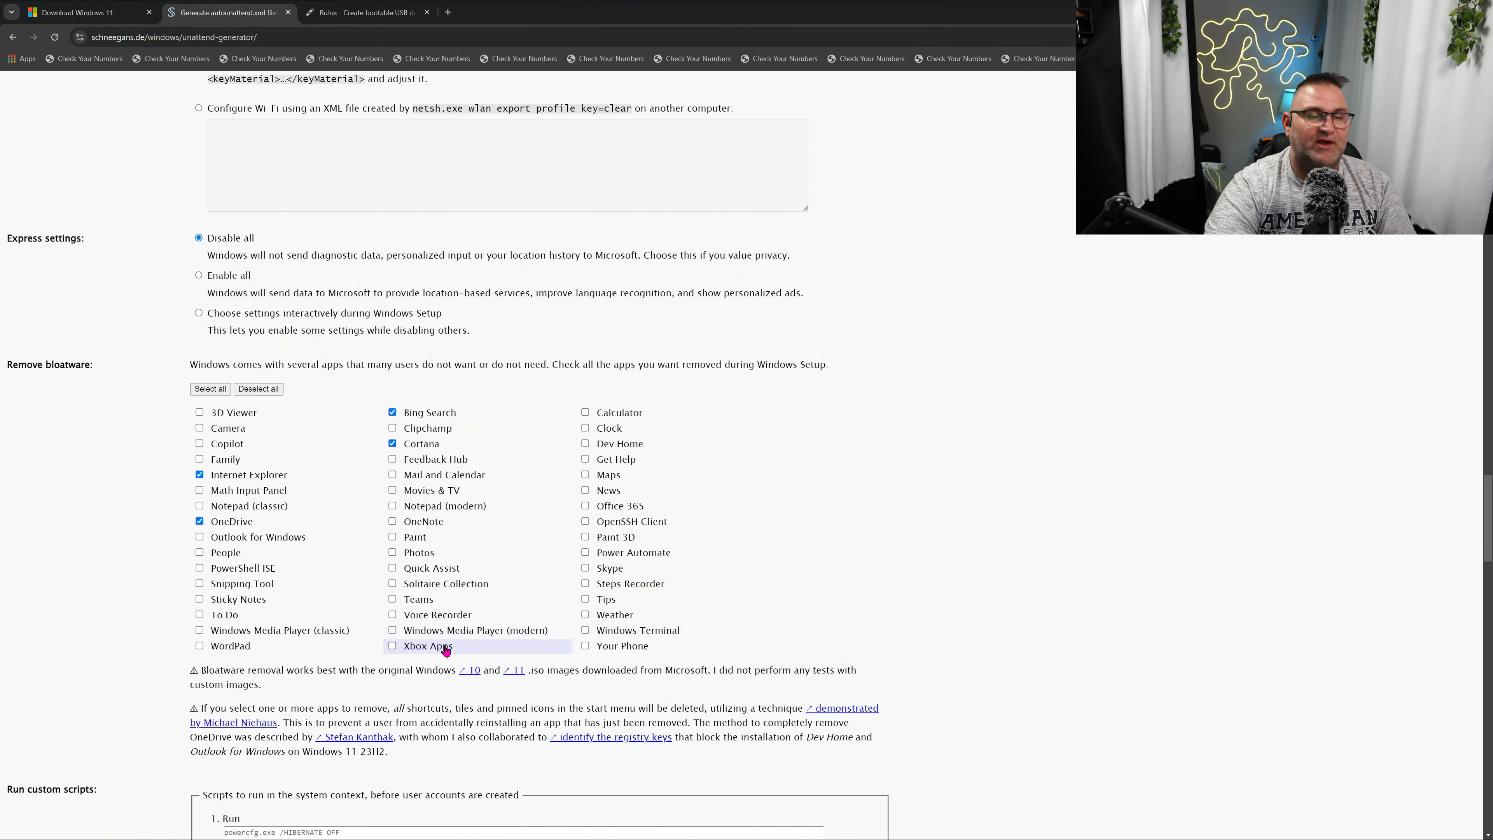
mouse_move(443, 648)
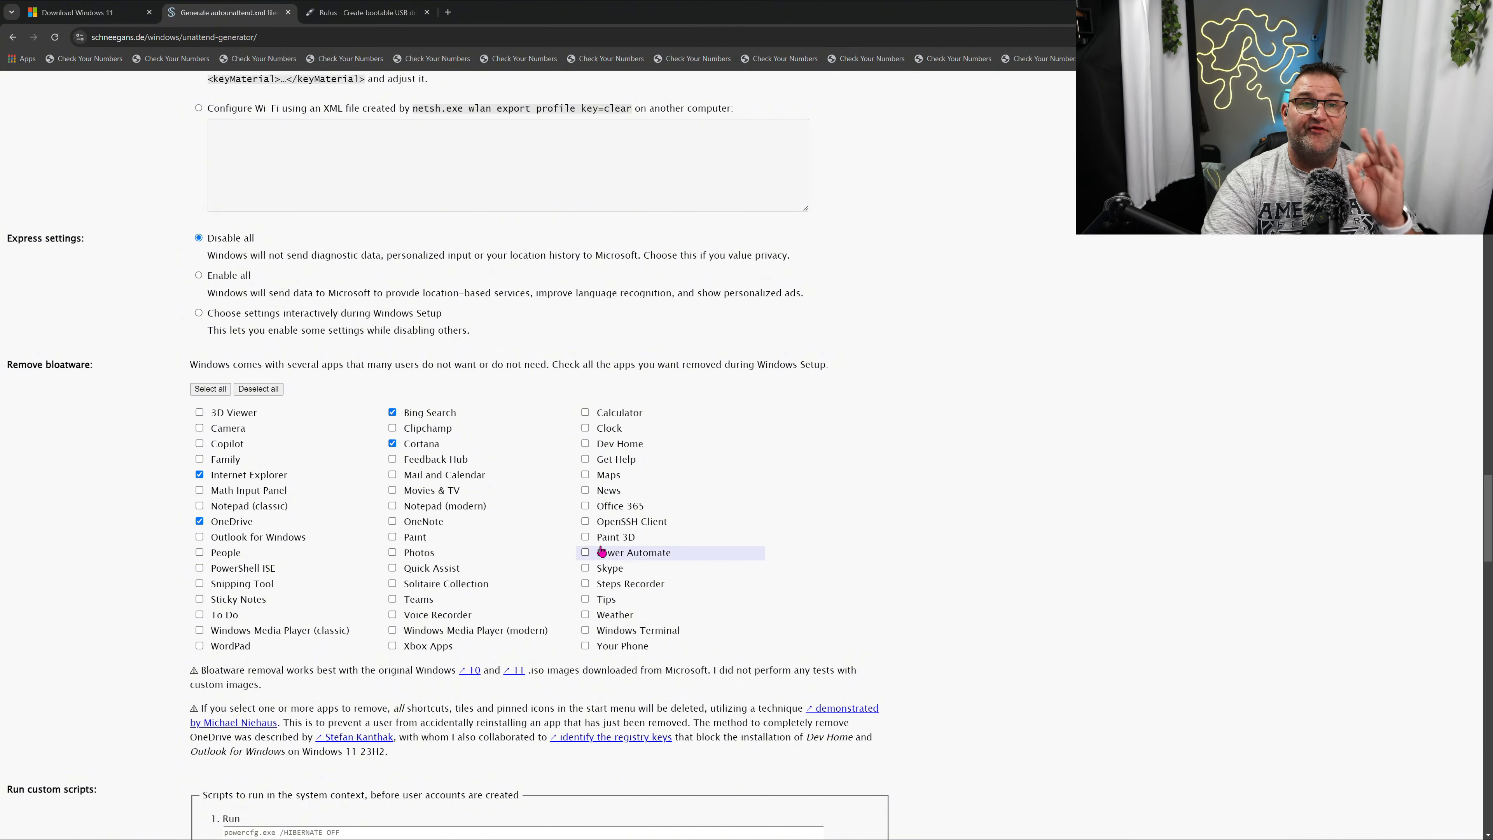
scroll(617, 558, up, 15)
scroll(617, 558, up, 20)
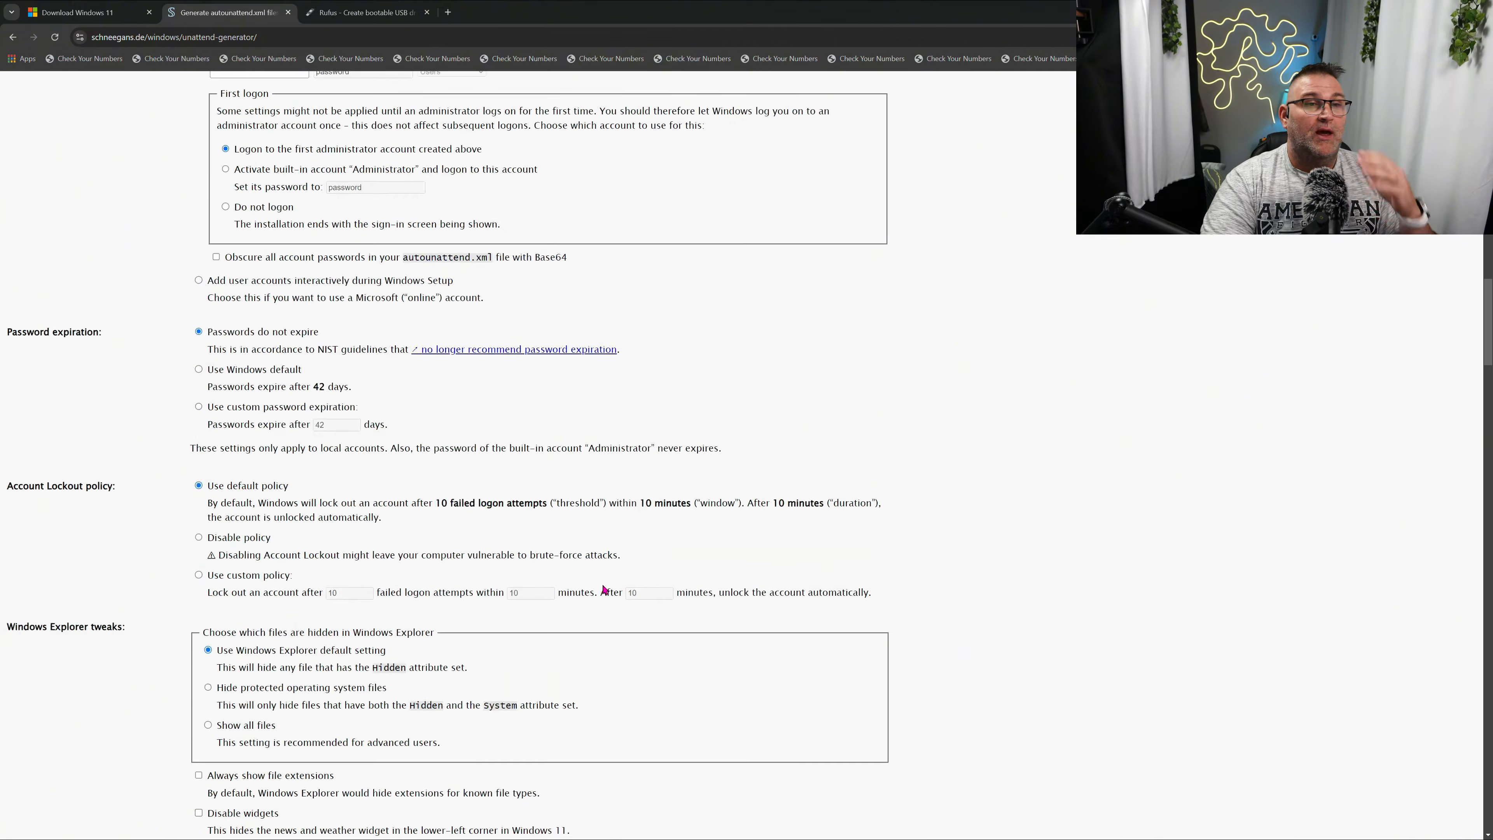
scroll(587, 572, up, 1)
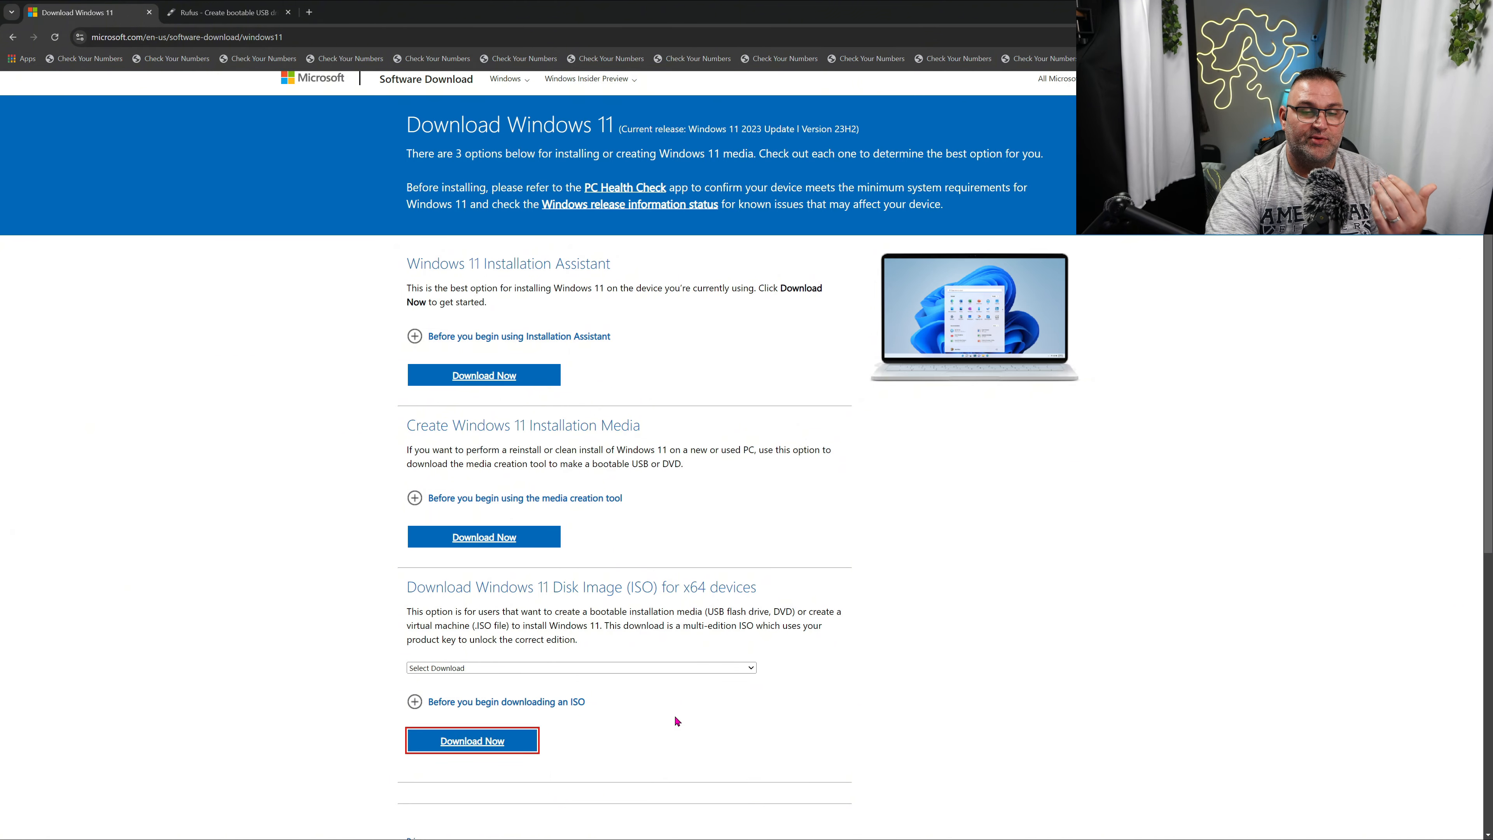
Select Windows 11 (multi-edition ISO for x64 devices) as the disk image and request its download.
click(675, 669)
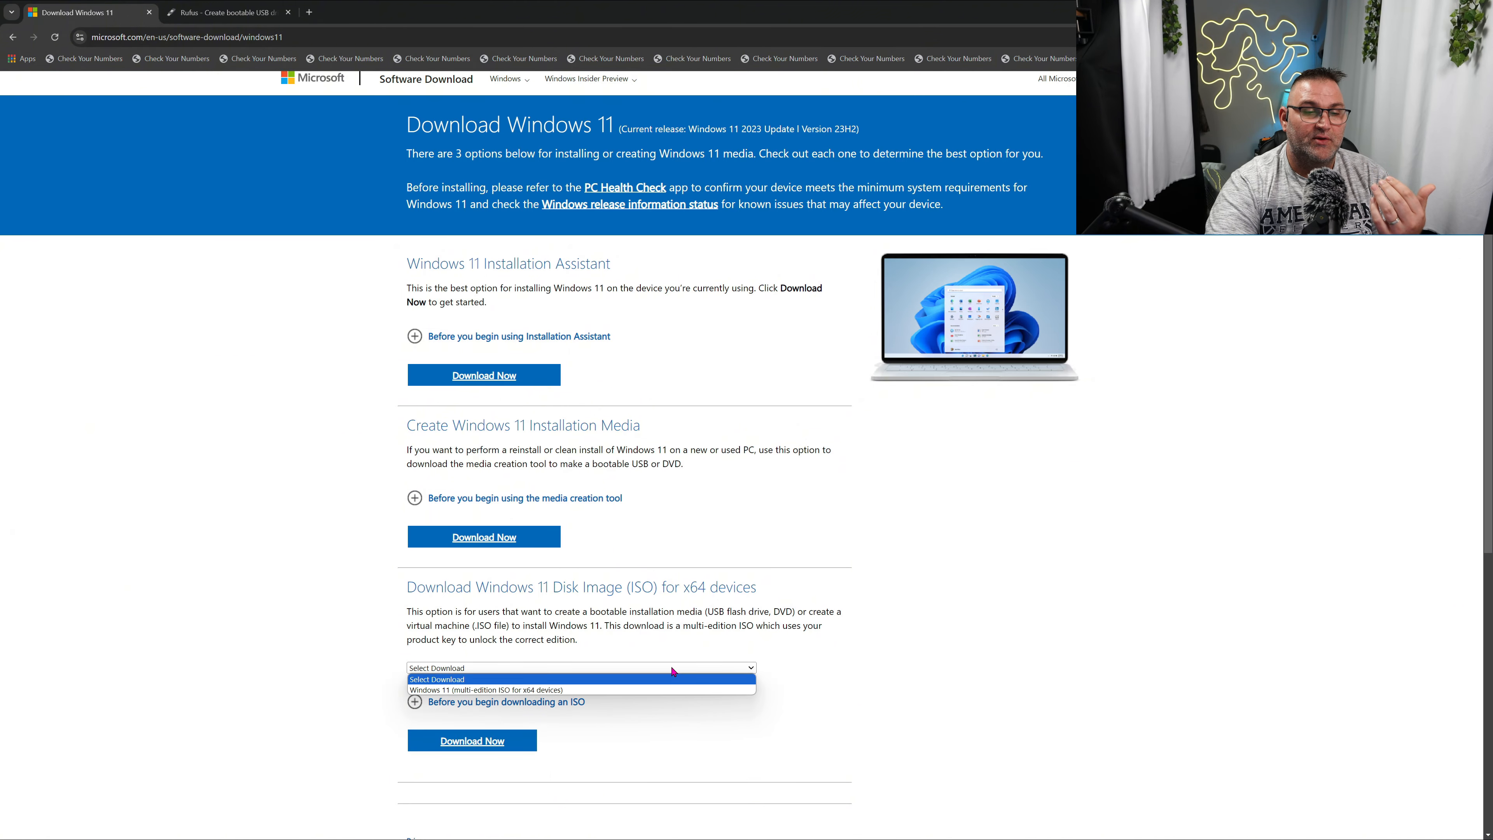
click(456, 691)
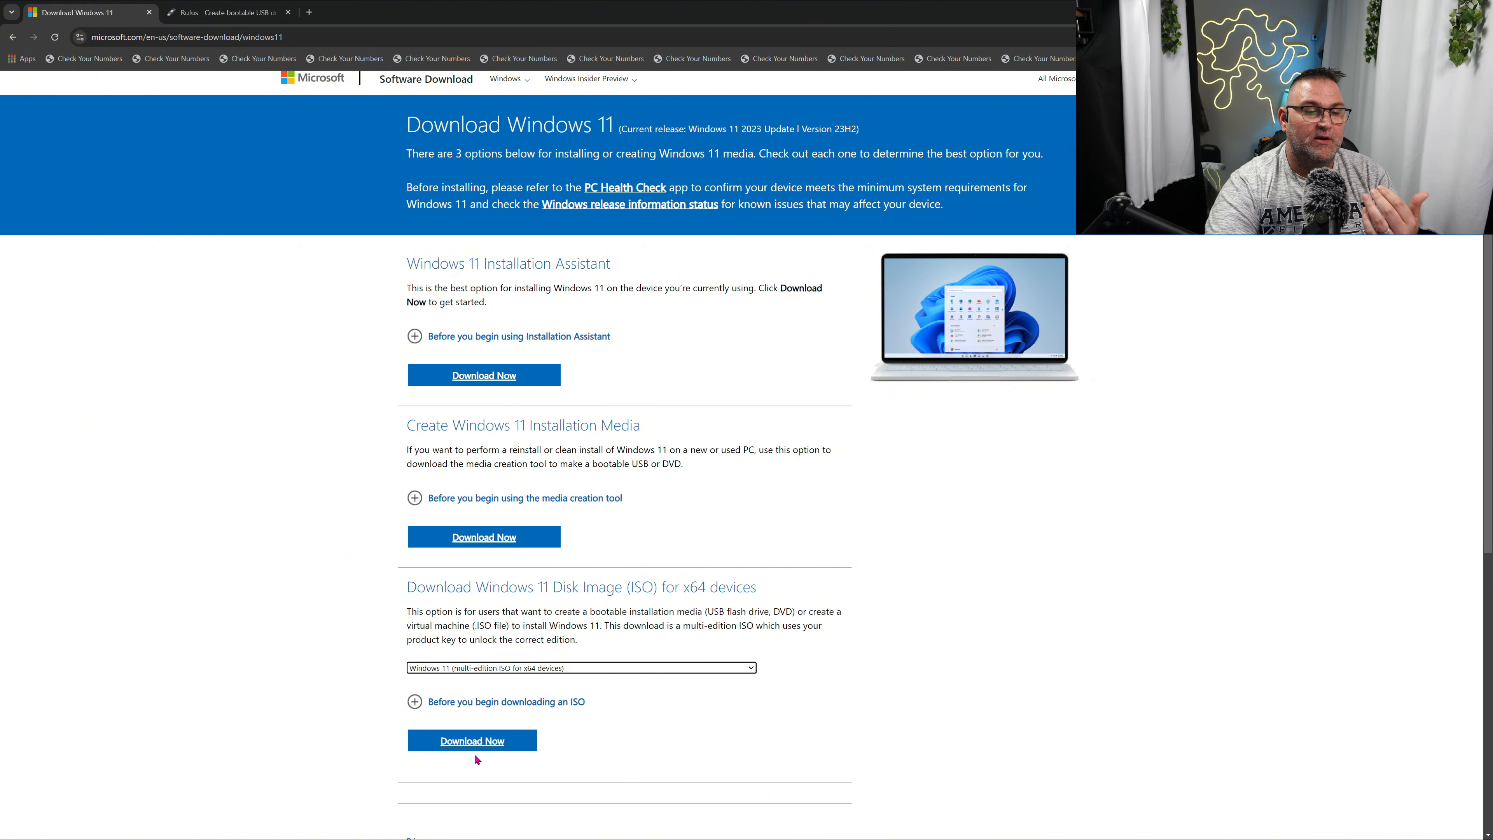
click(522, 670)
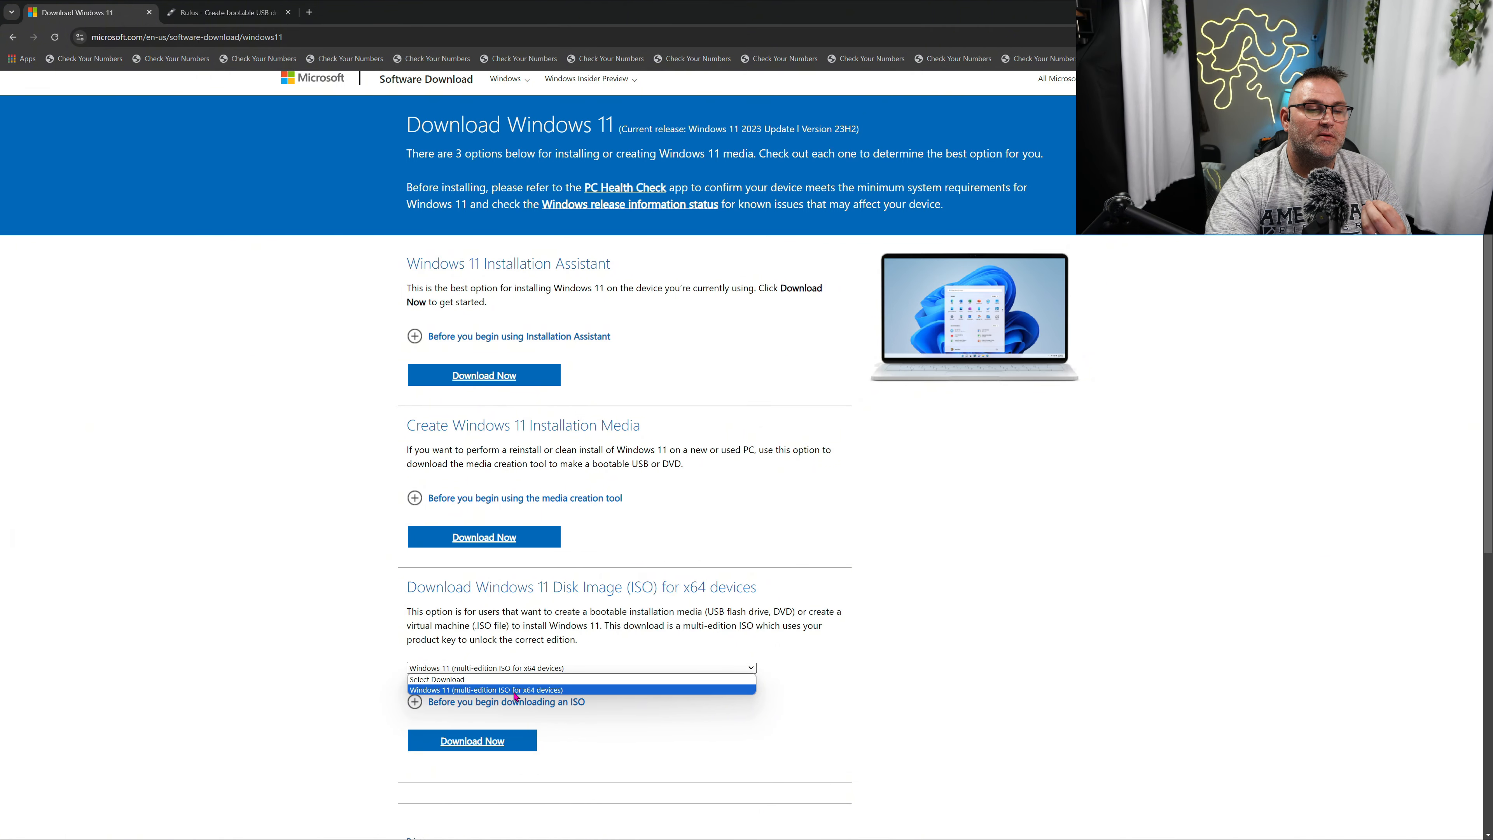
click(517, 690)
click(470, 740)
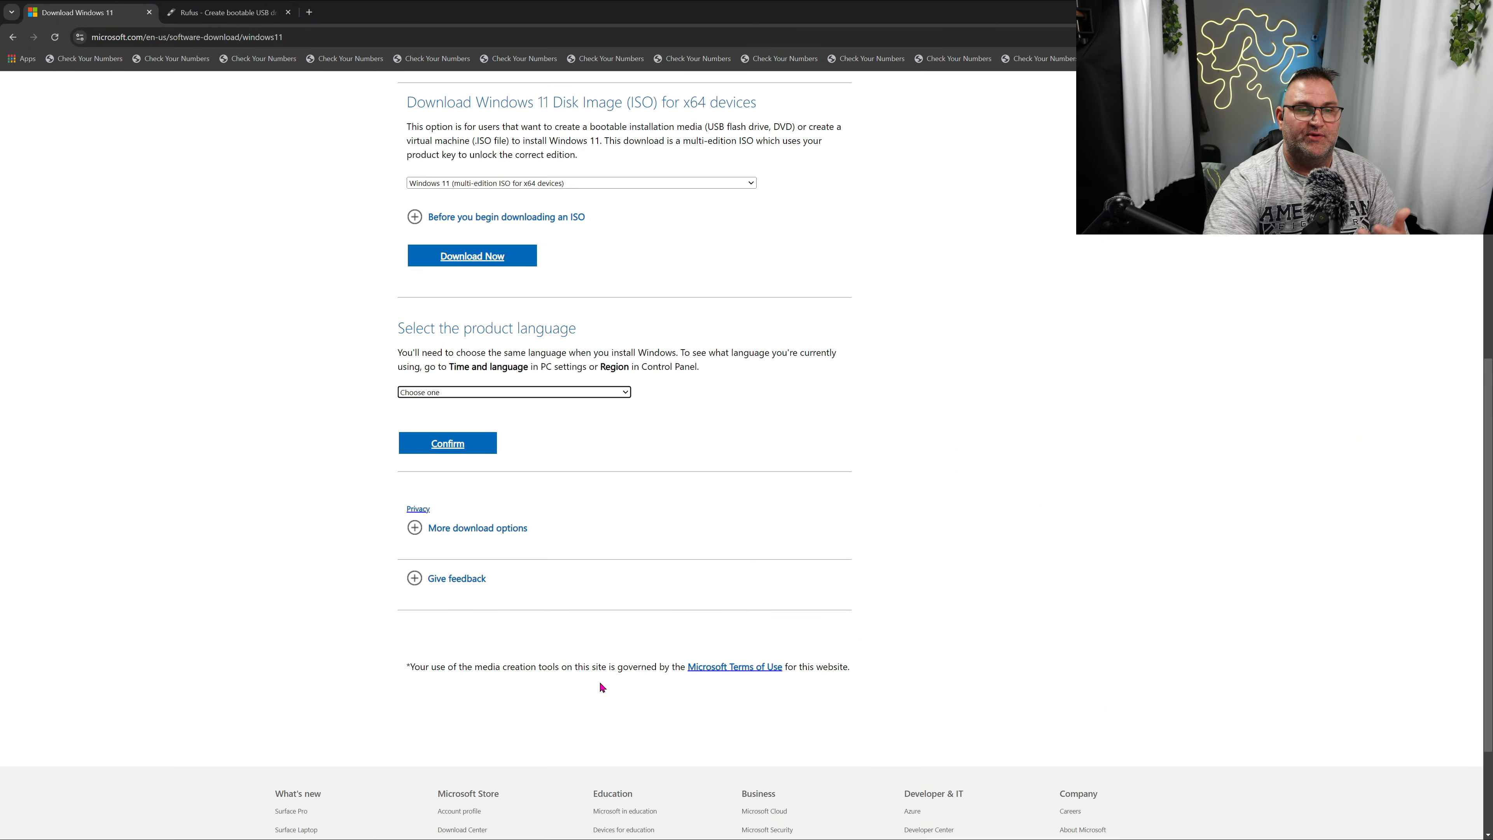
Confirm English (United States) as the product language and start the 64-bit Windows 11 ISO download.
click(516, 393)
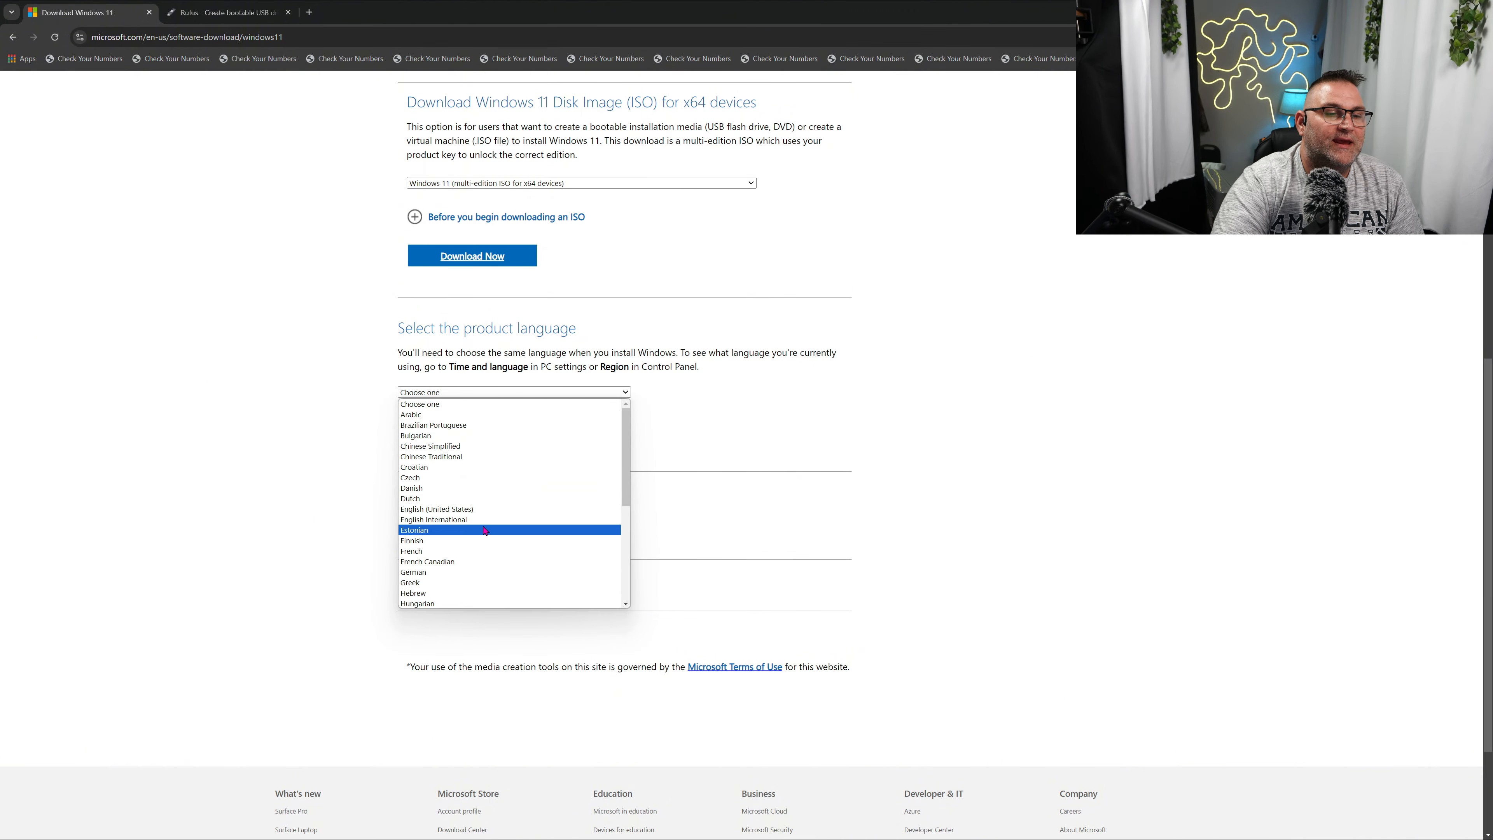
click(488, 509)
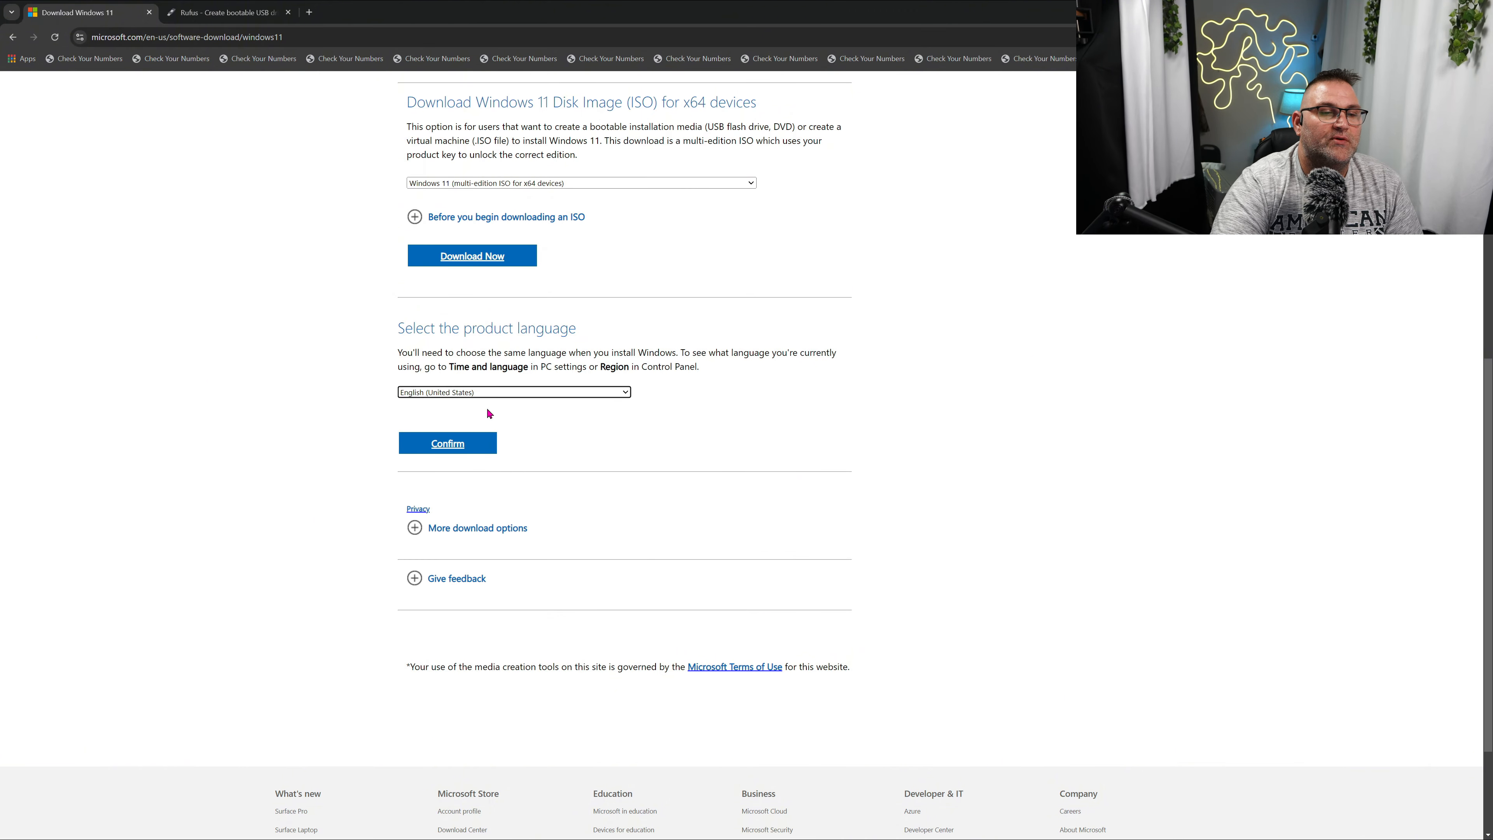
click(478, 455)
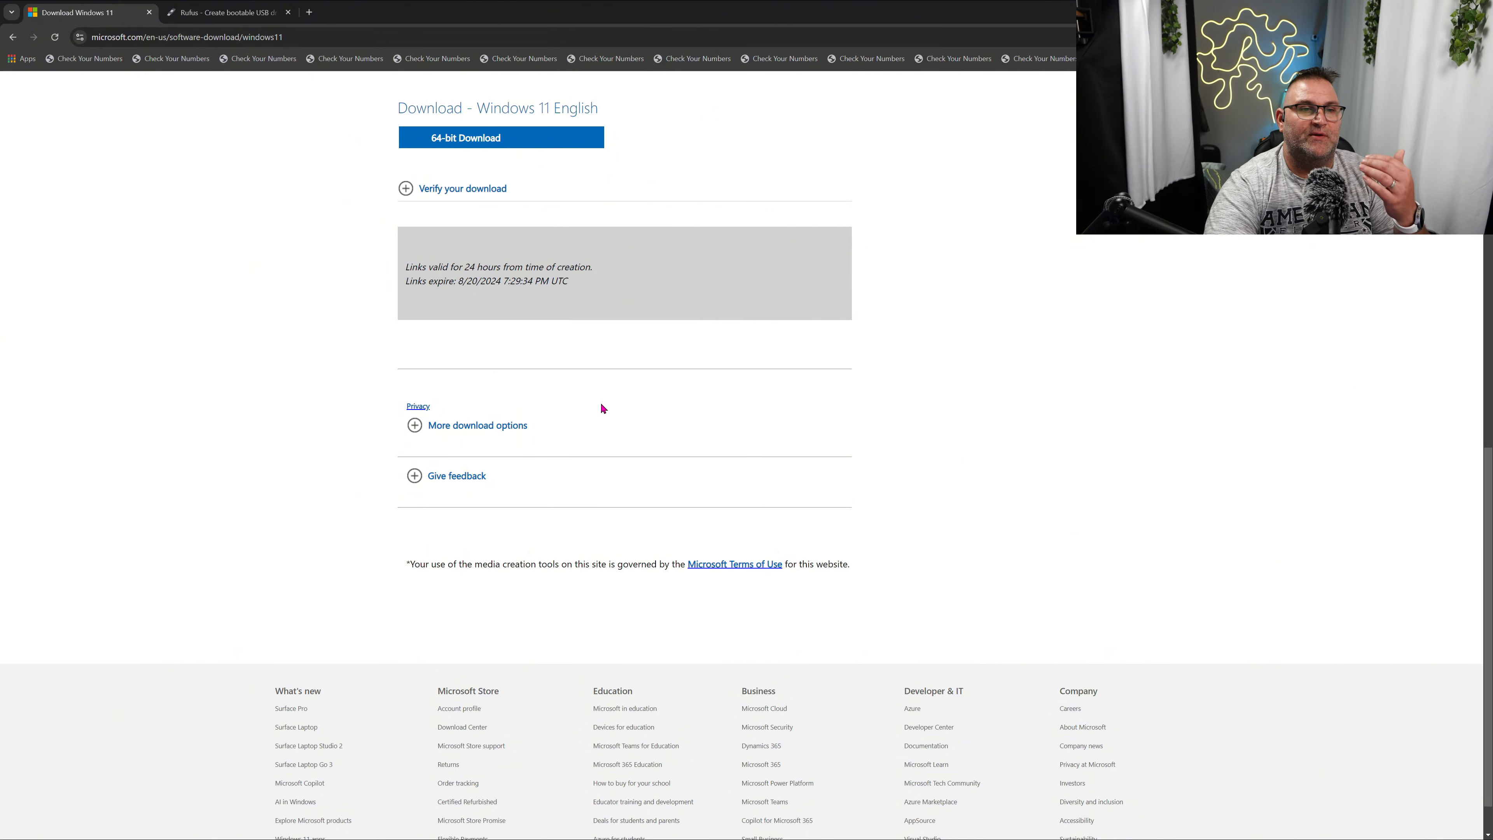
scroll(604, 410, up, 2)
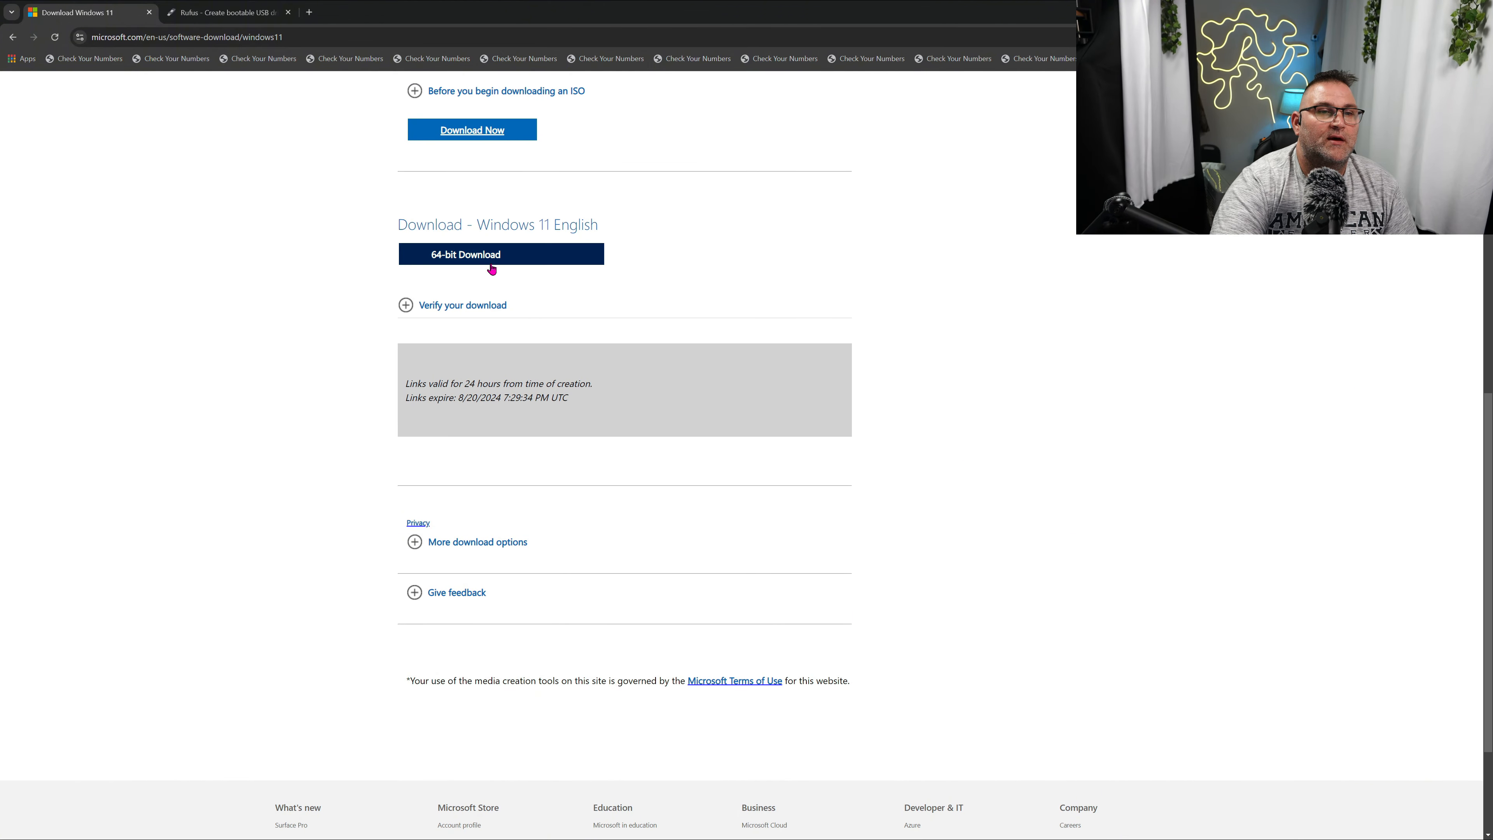
click(462, 267)
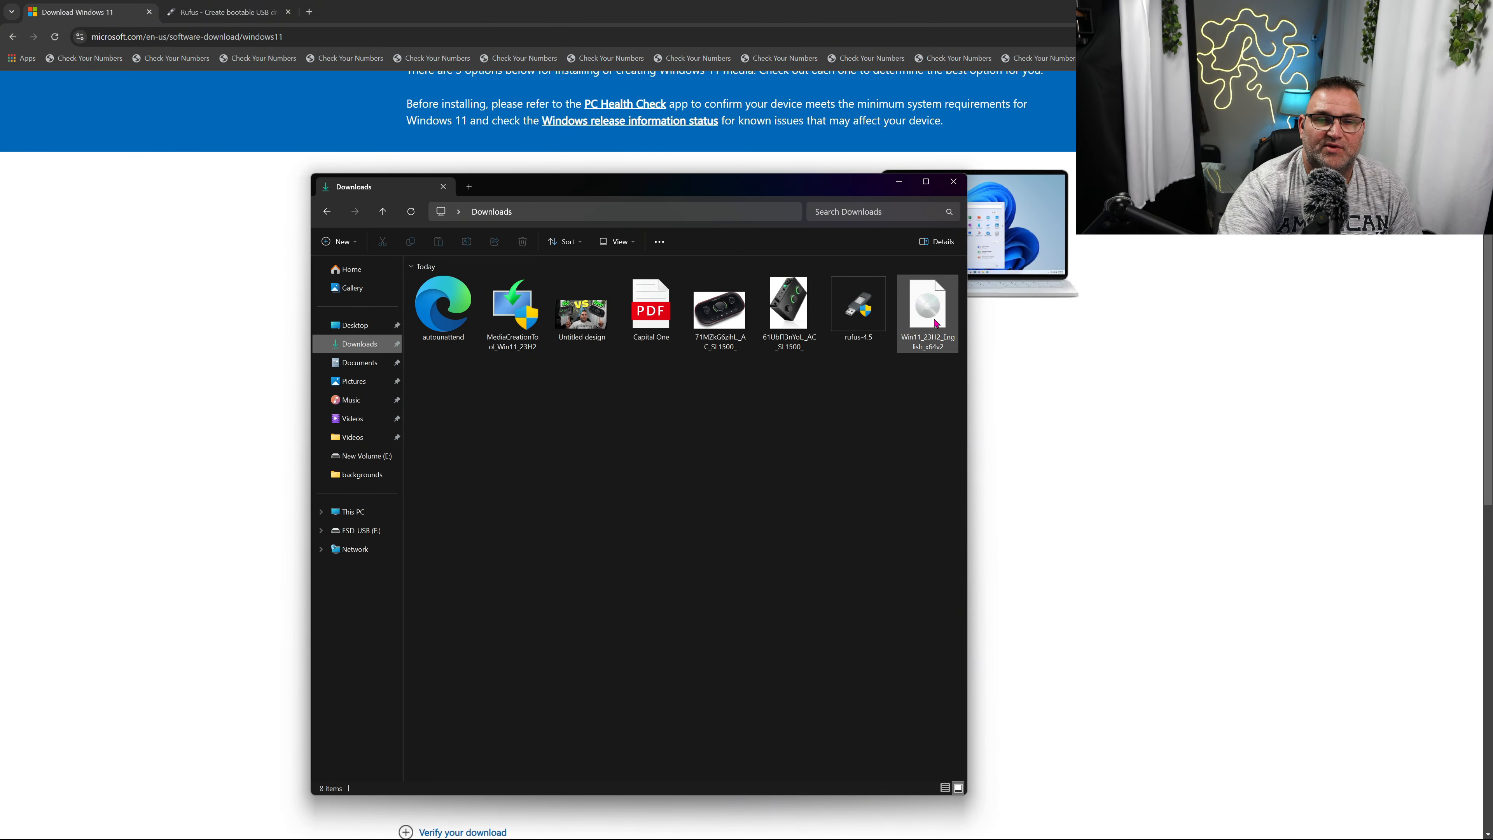
Move the Downloads window aside, switch to the Rufus website and look over its introduction and latest releases.
drag(809, 192, 0, 300)
click(229, 12)
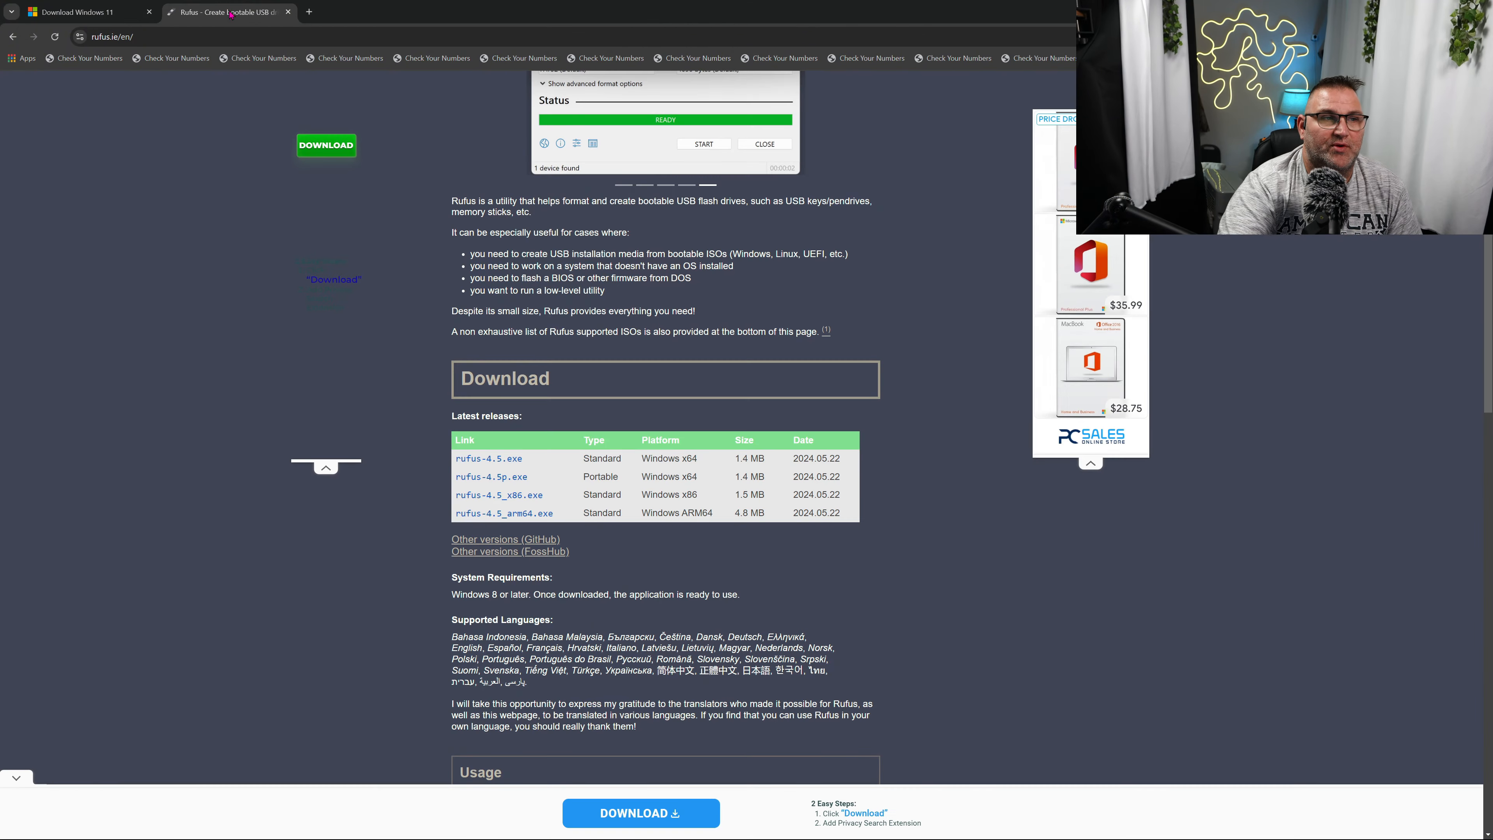
scroll(528, 427, up, 6)
scroll(527, 427, down, 6)
scroll(528, 426, up, 6)
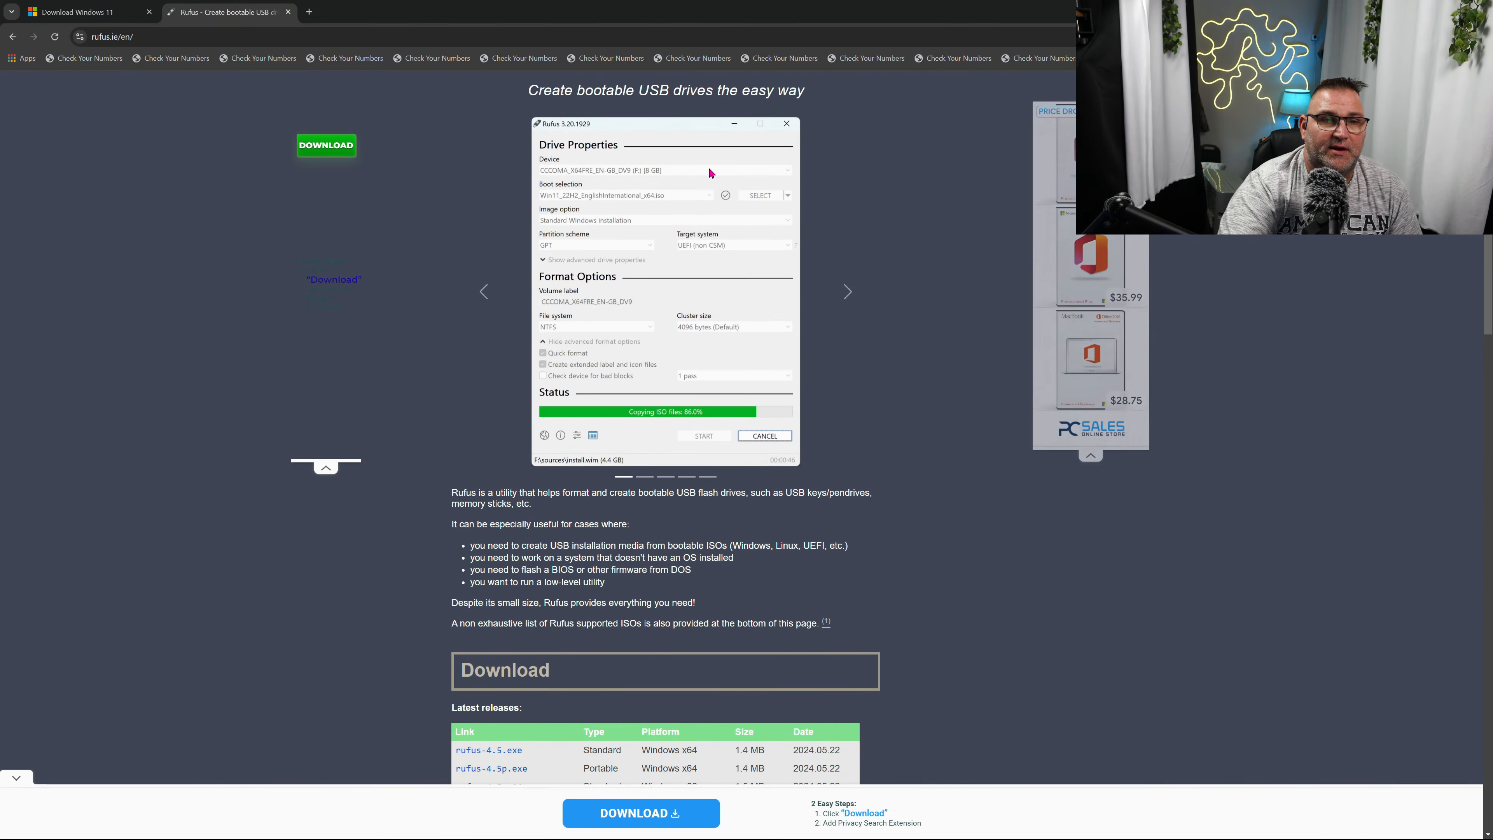
scroll(526, 579, down, 3)
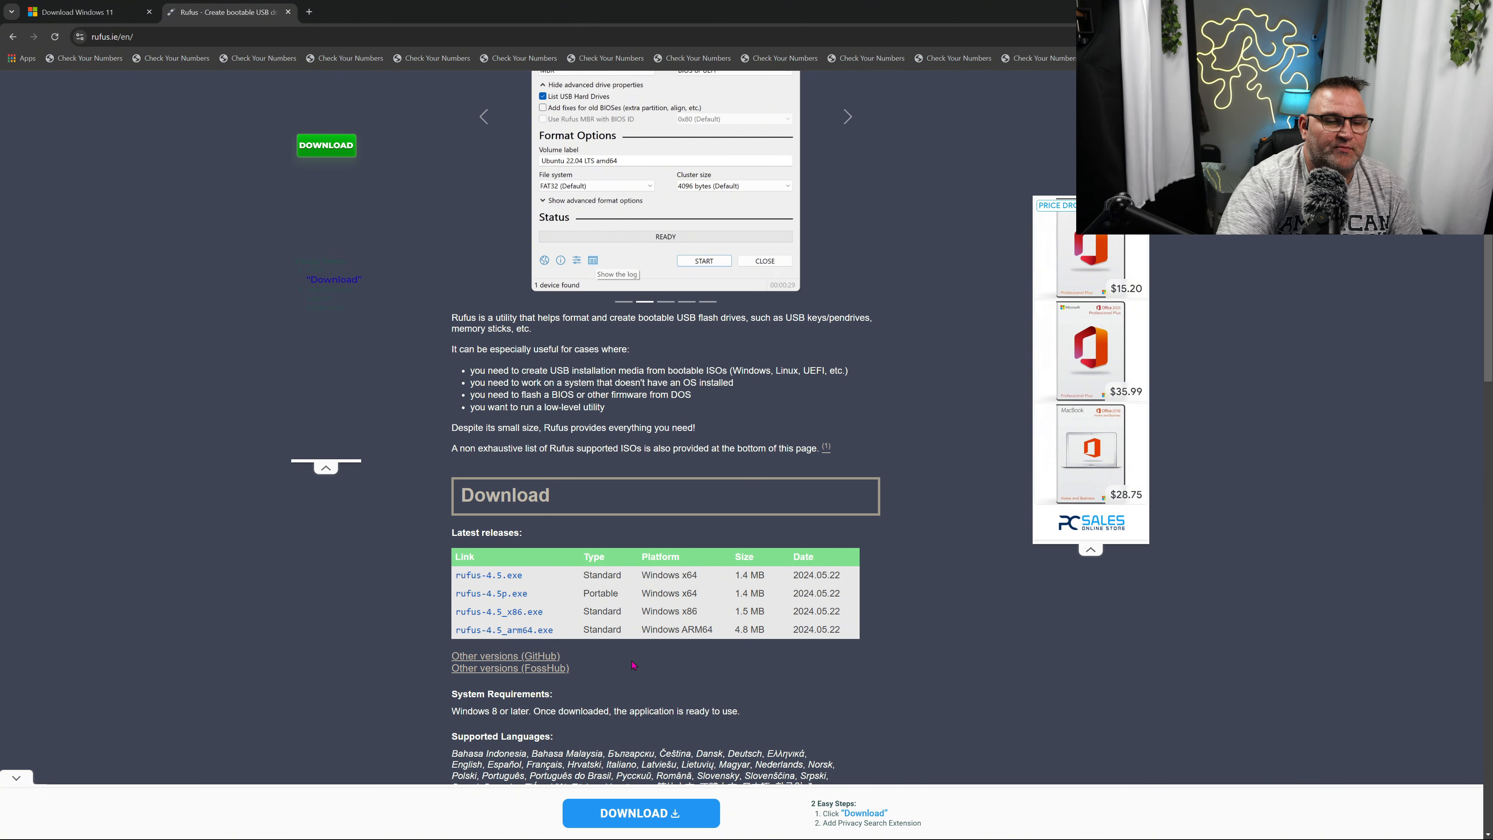
Launch rufus-4.5 from the Downloads folder and load the Win11_23H2_English_x64v2 disc image as the boot selection.
drag(1, 241, 545, 223)
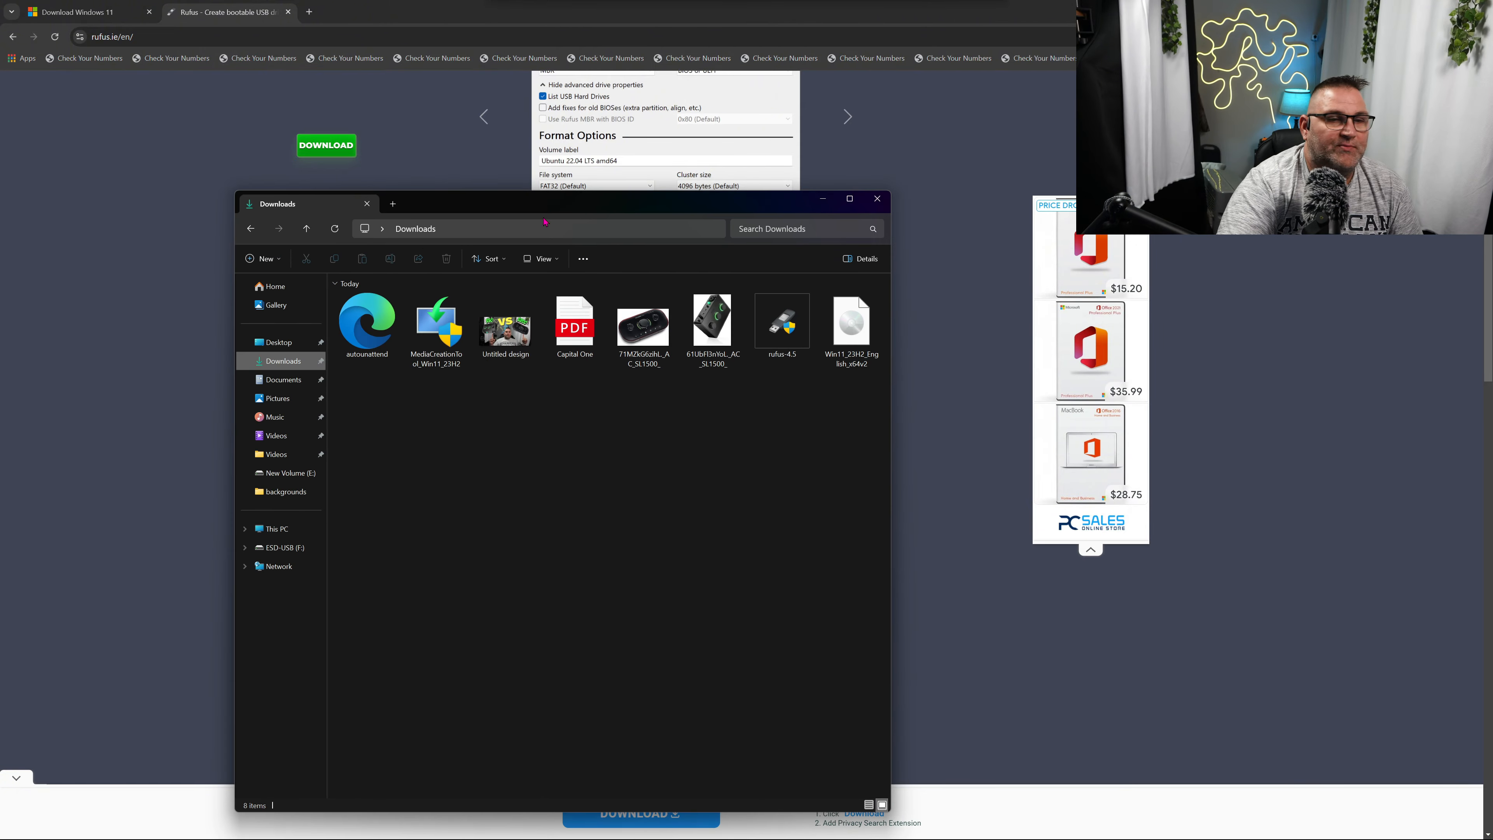
double_click(778, 340)
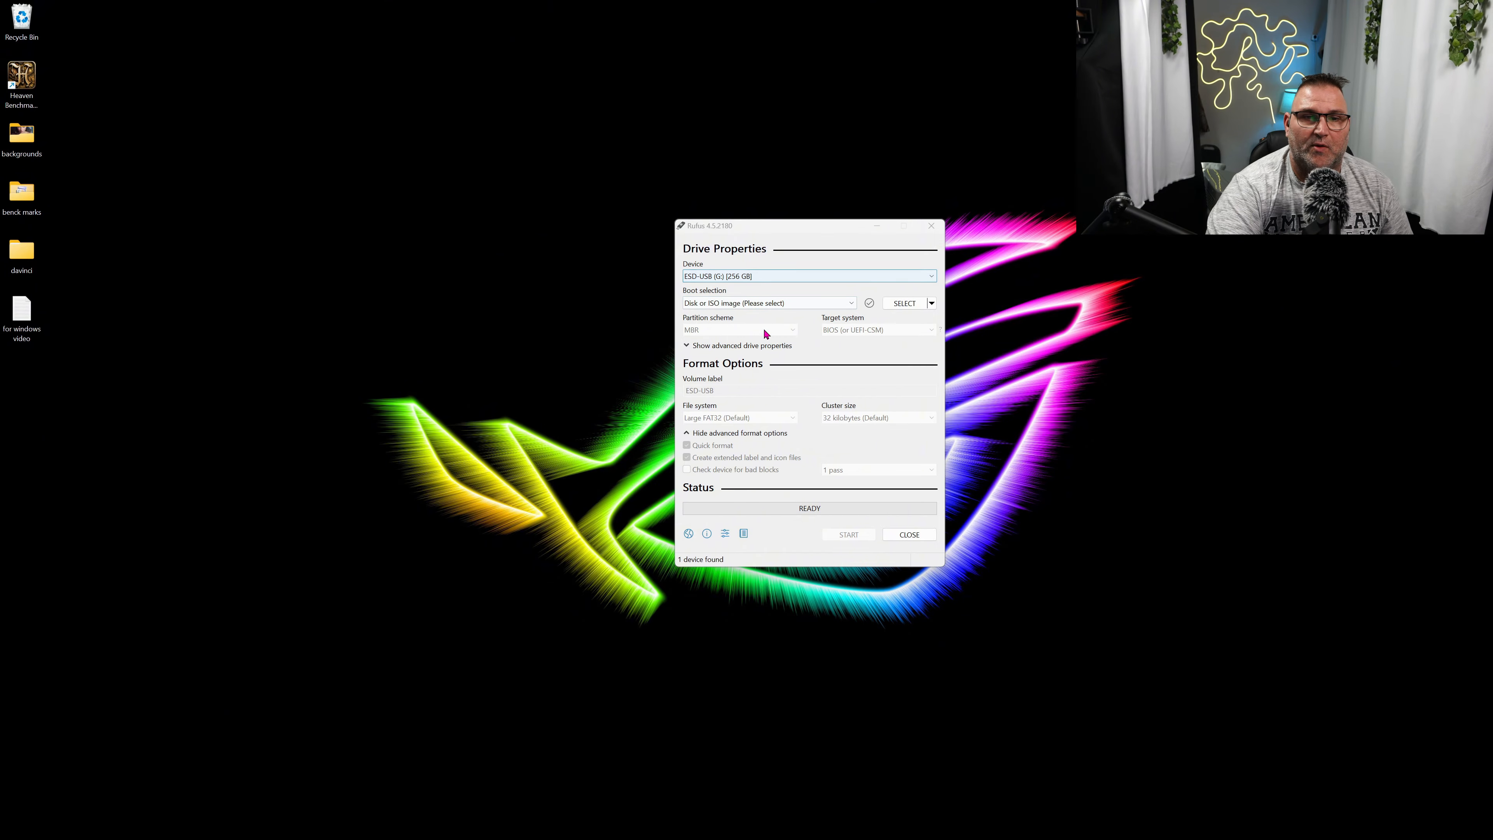
click(904, 303)
click(846, 345)
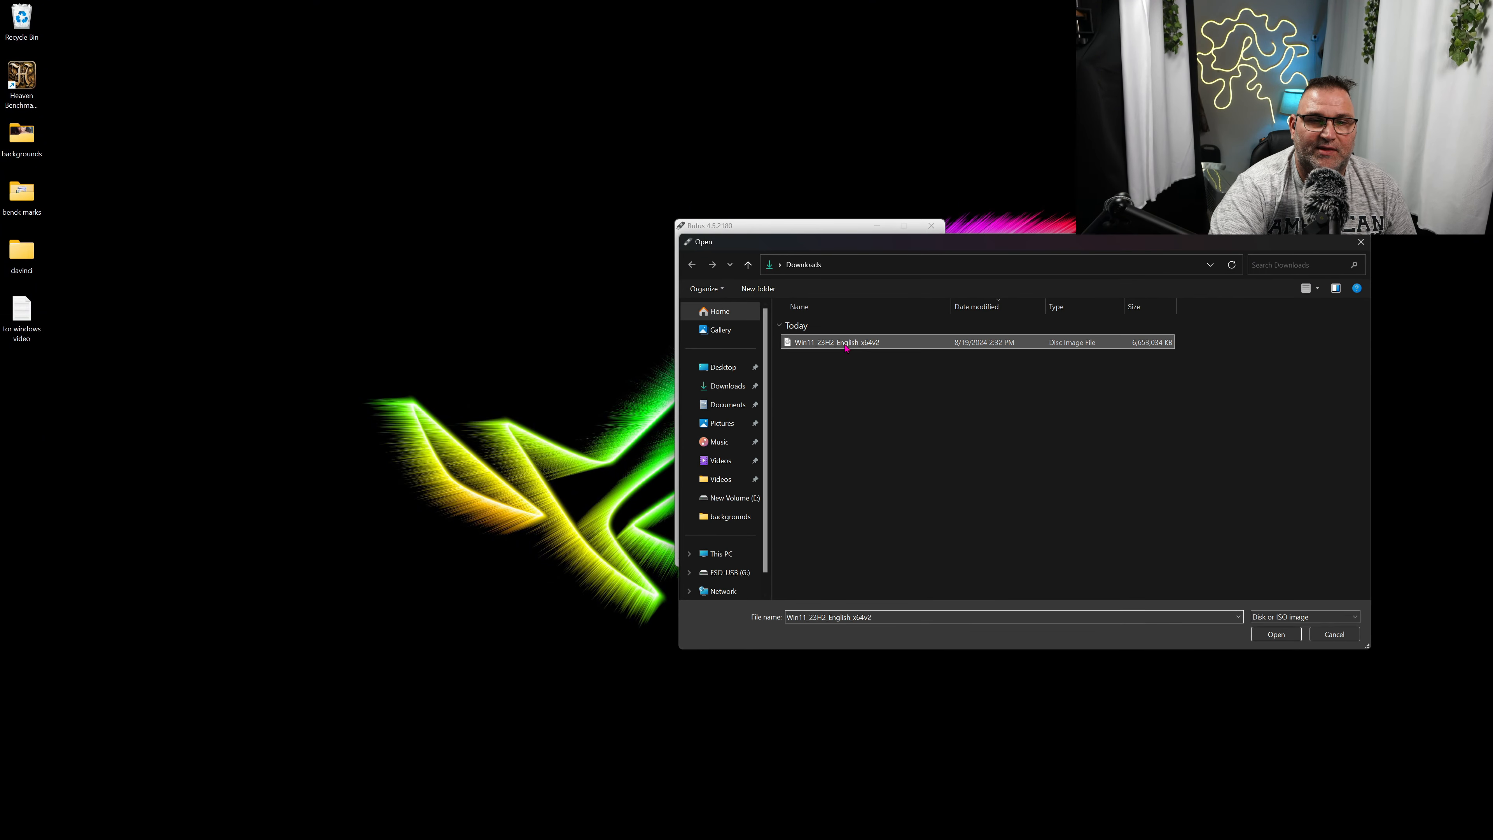
click(1276, 634)
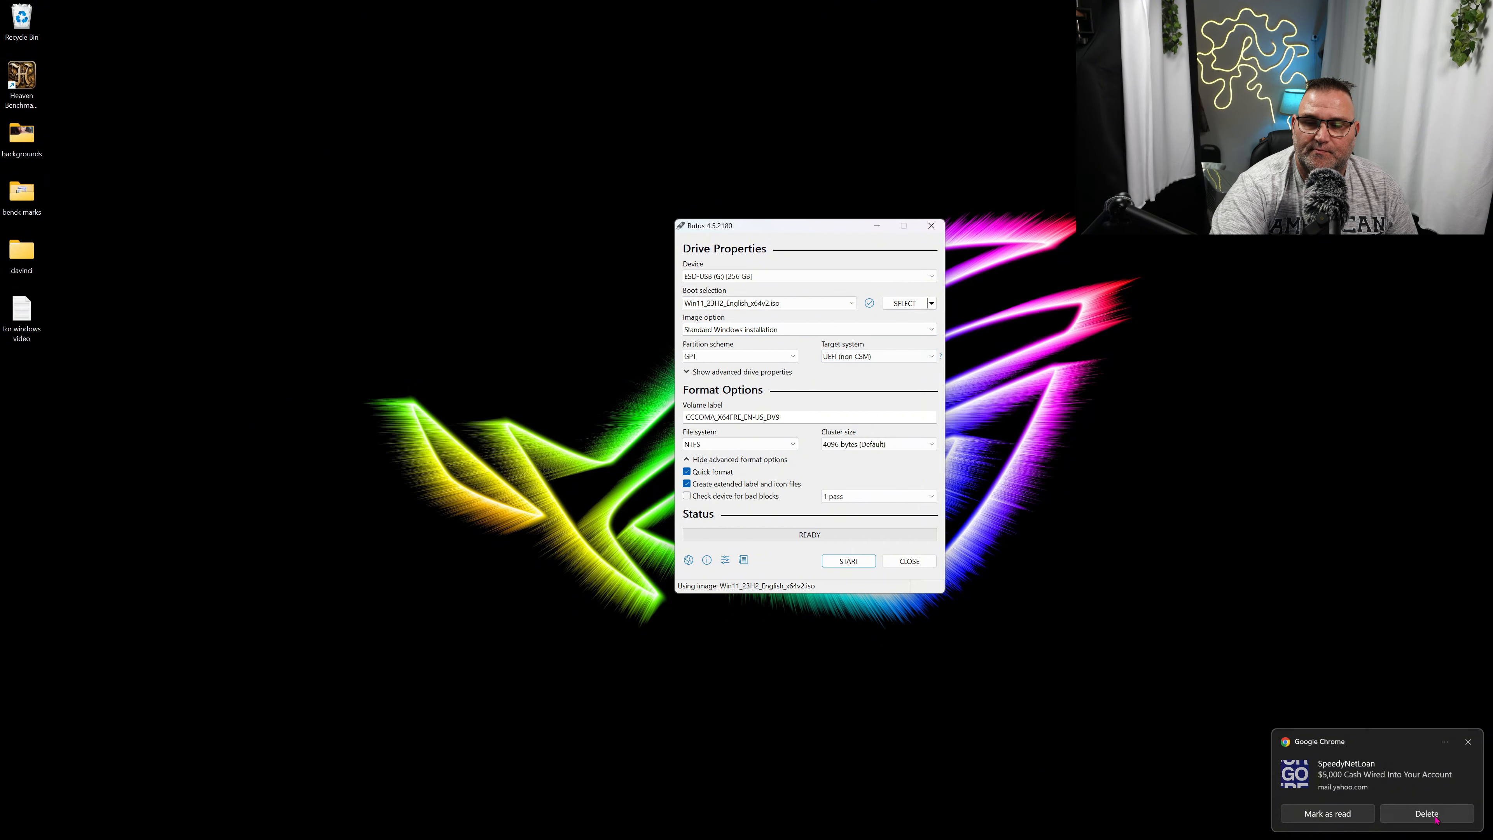
Delete the mail from its pop-up notification and collapse and re-expand the advanced format options in Rufus.
click(1433, 815)
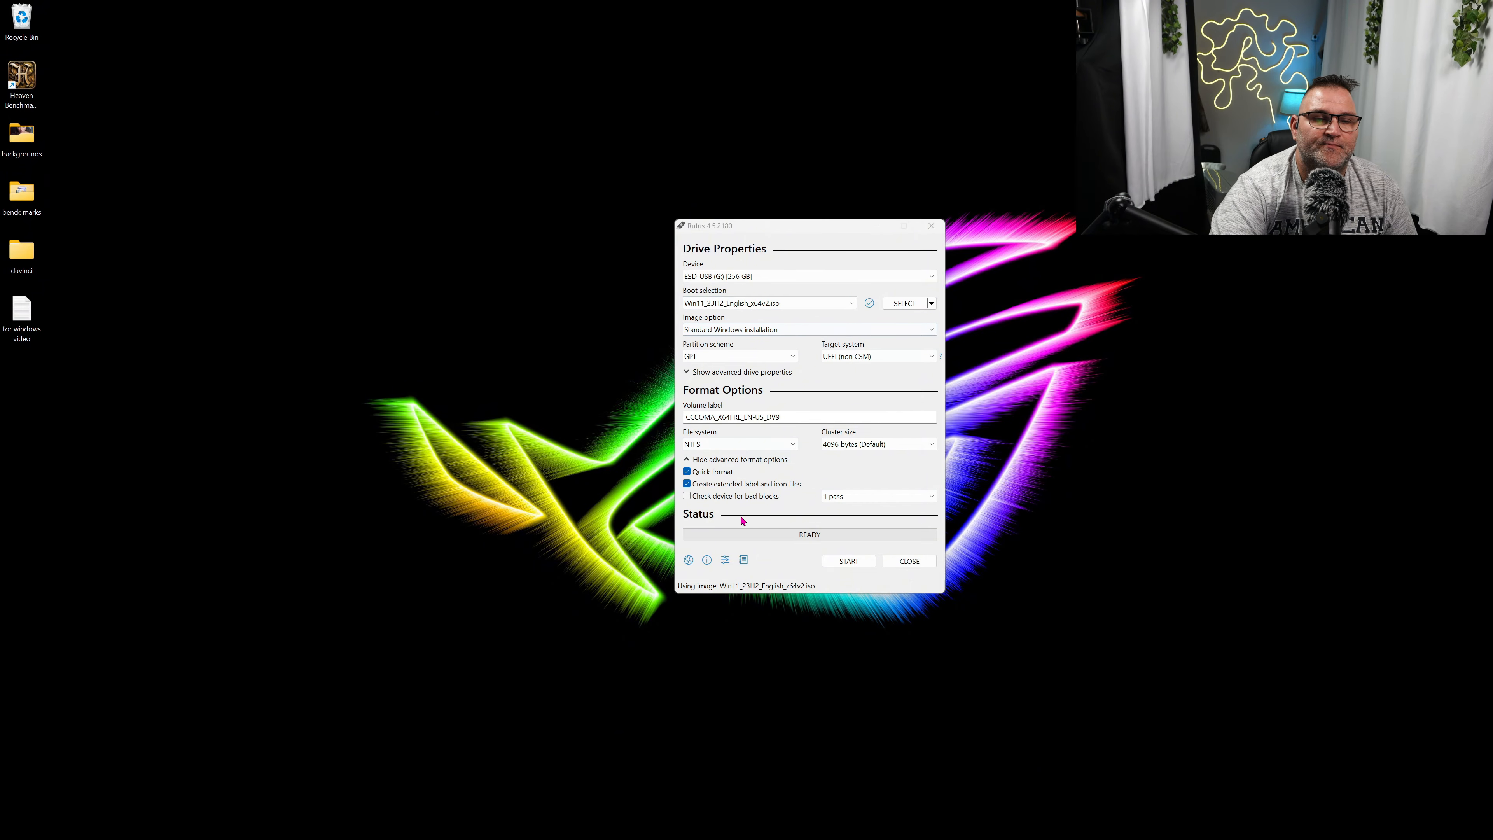
click(741, 462)
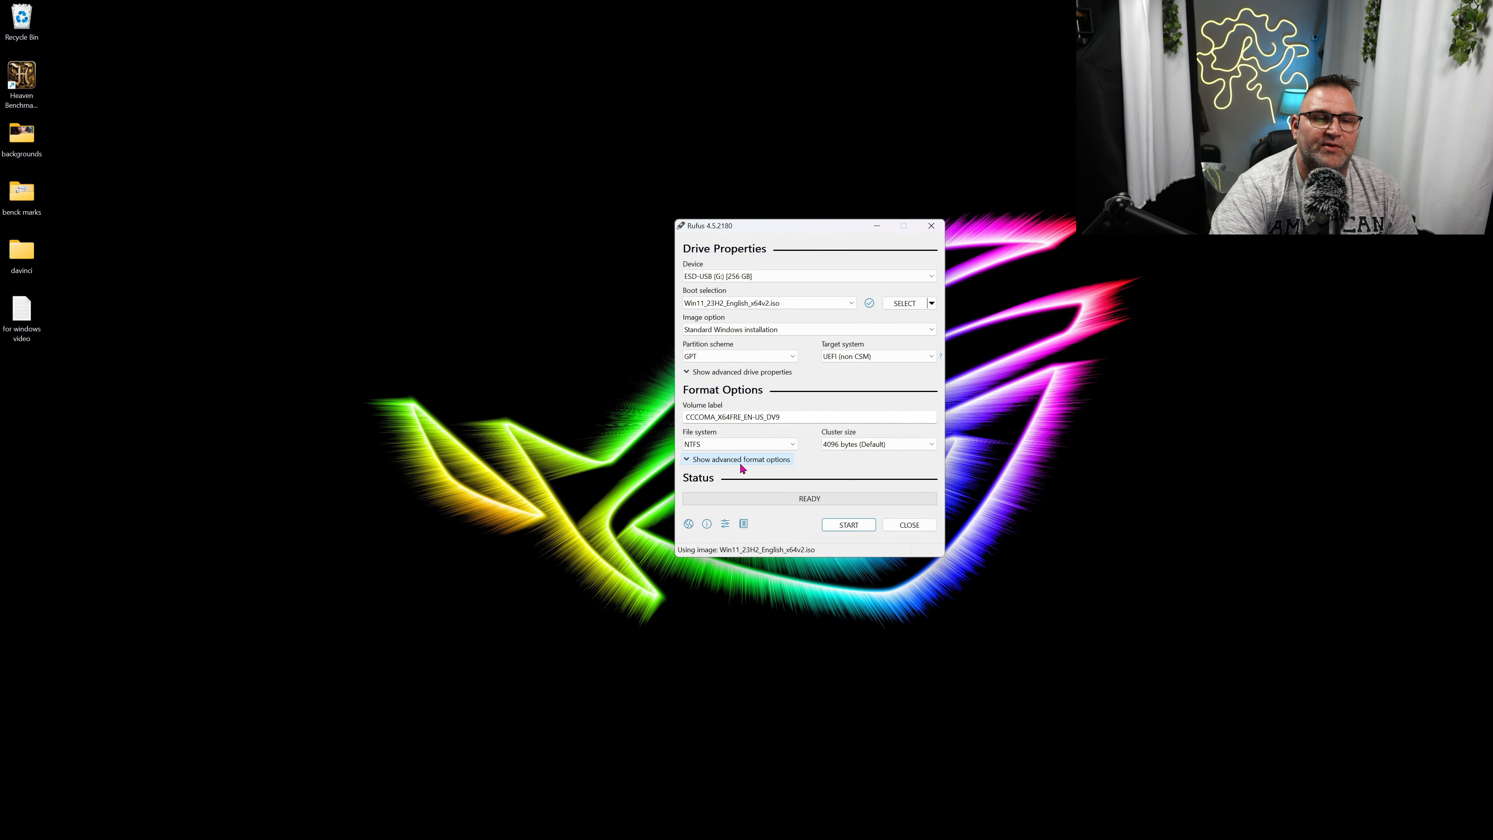
click(741, 461)
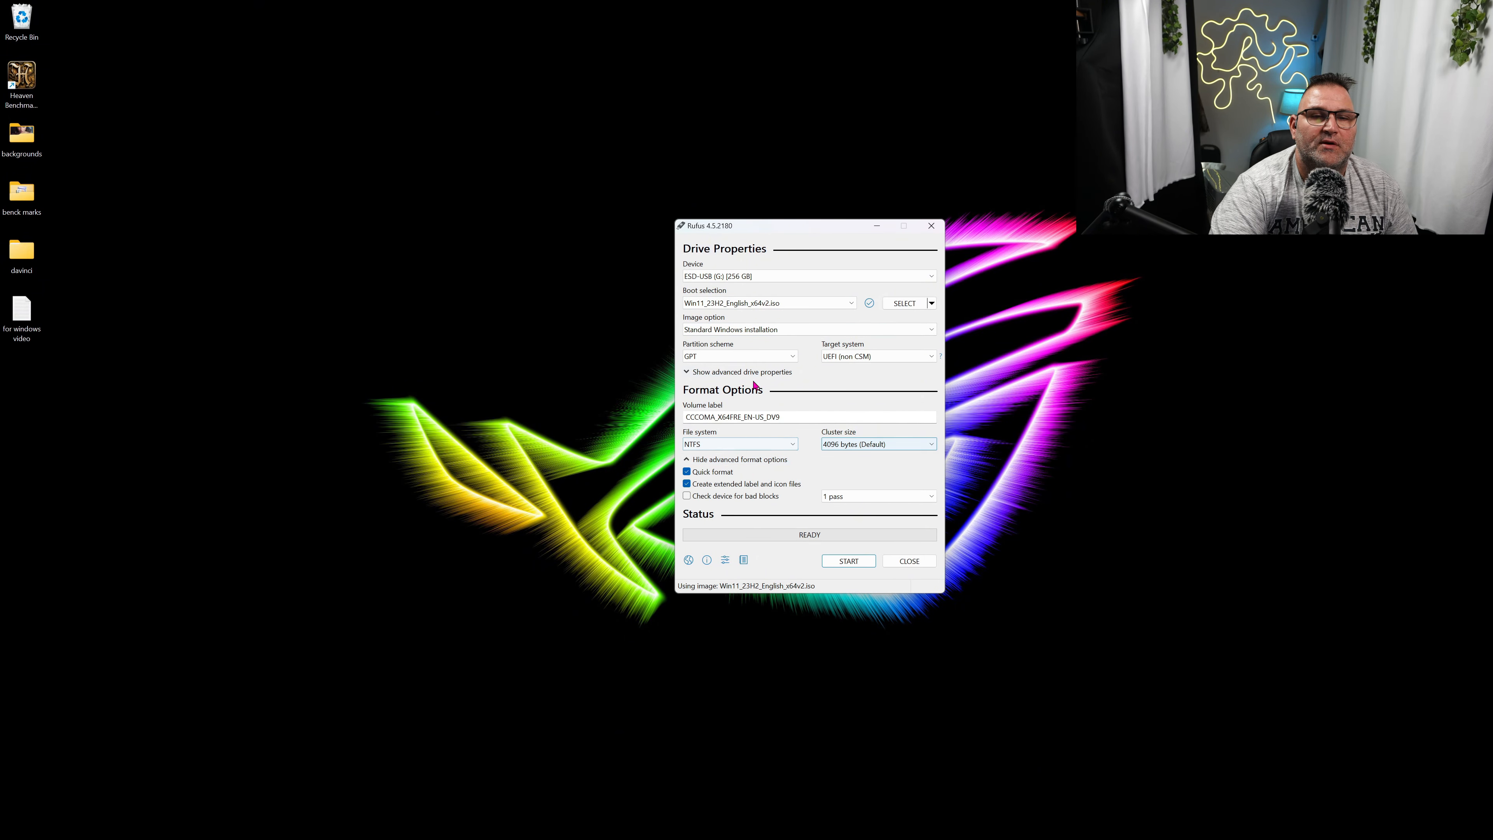
Start writing the ESD-USB (G:) drive, removing only the 4GB+ RAM, Secure Boot, TPM 2.0 and online Microsoft account requirements, and accept the data erasure.
click(848, 562)
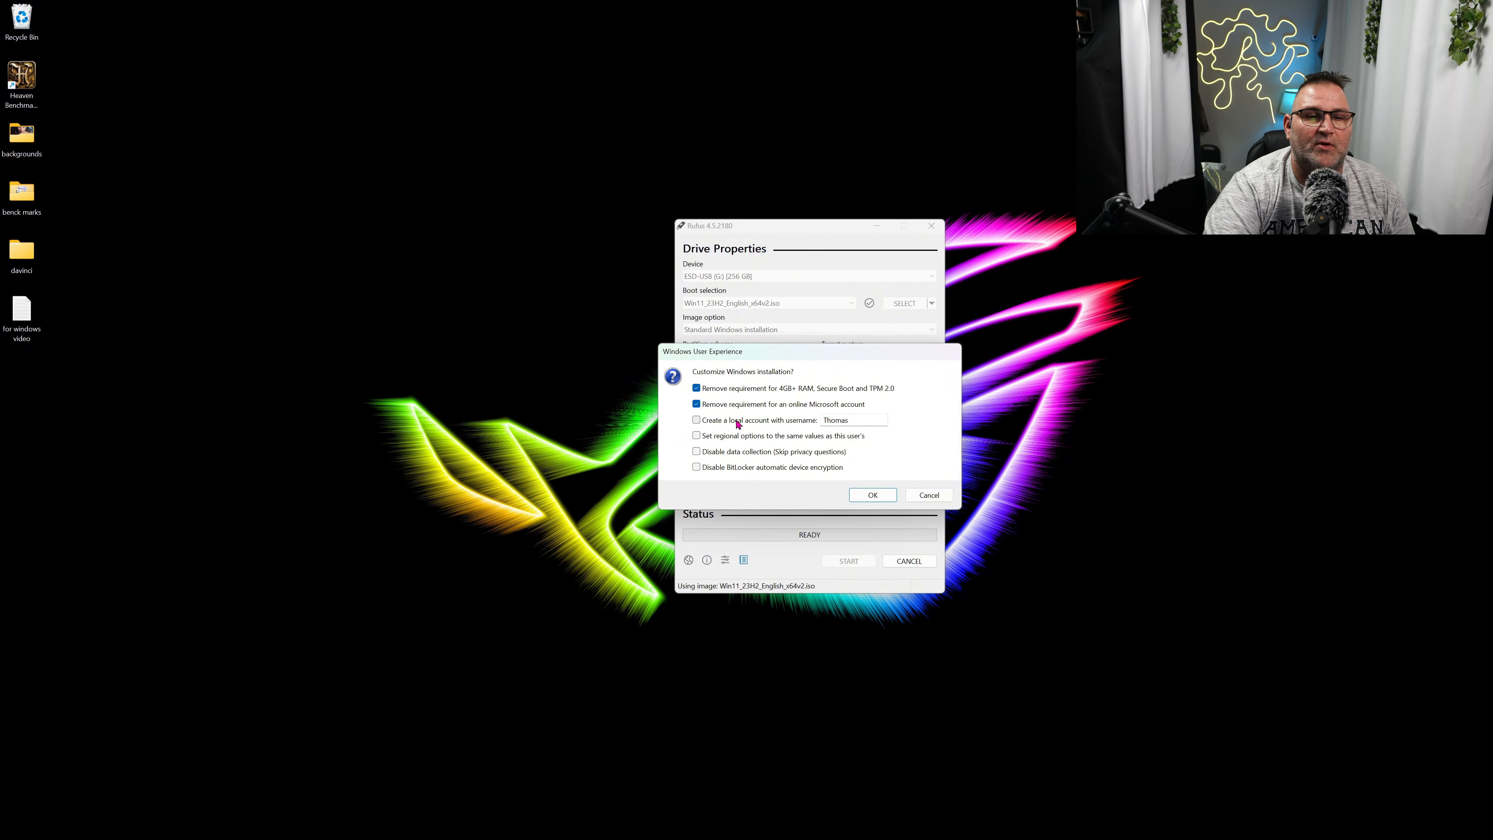
click(697, 420)
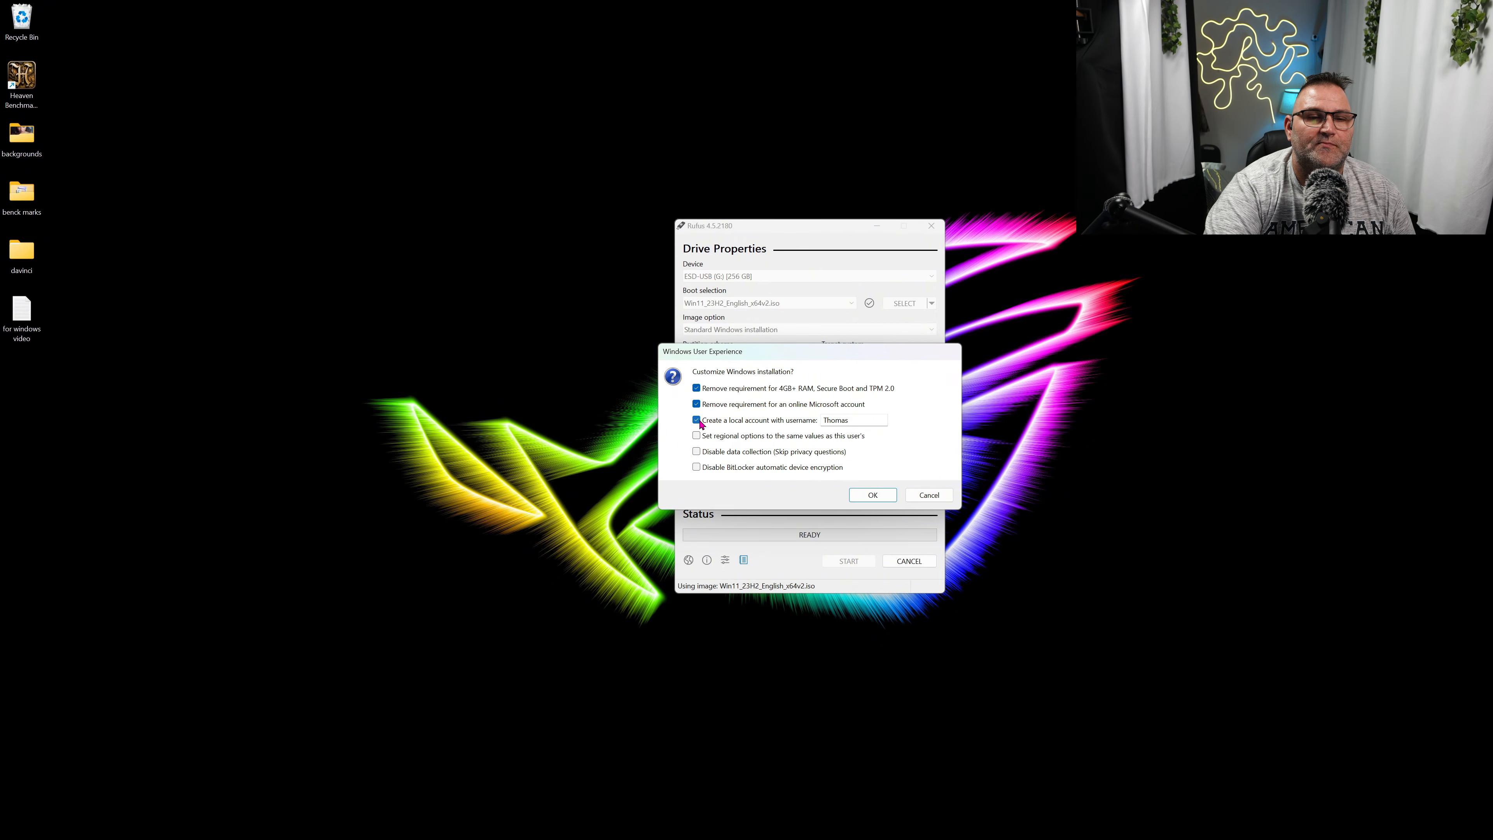
click(698, 420)
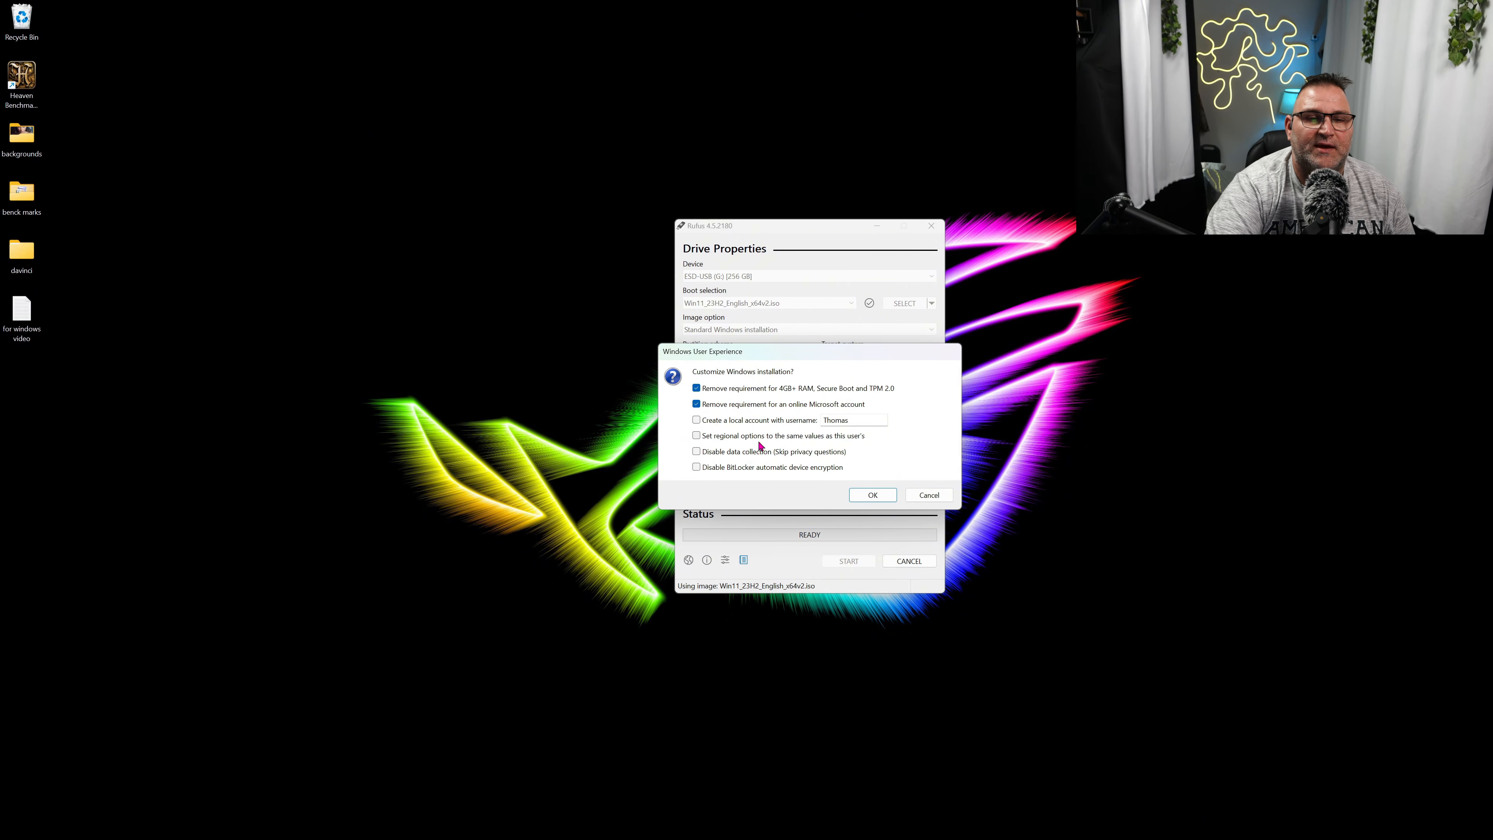
click(876, 494)
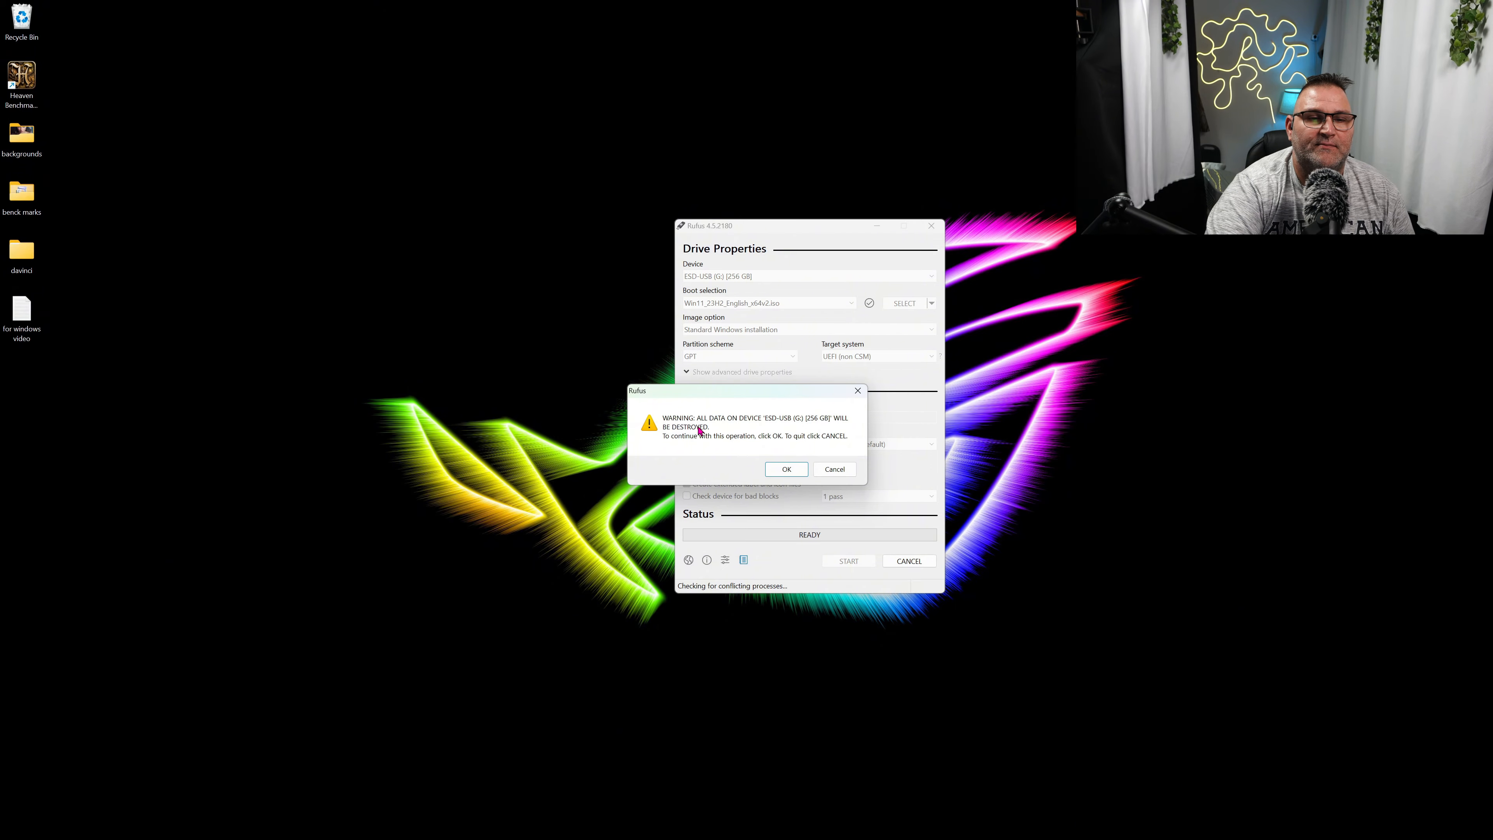
click(780, 473)
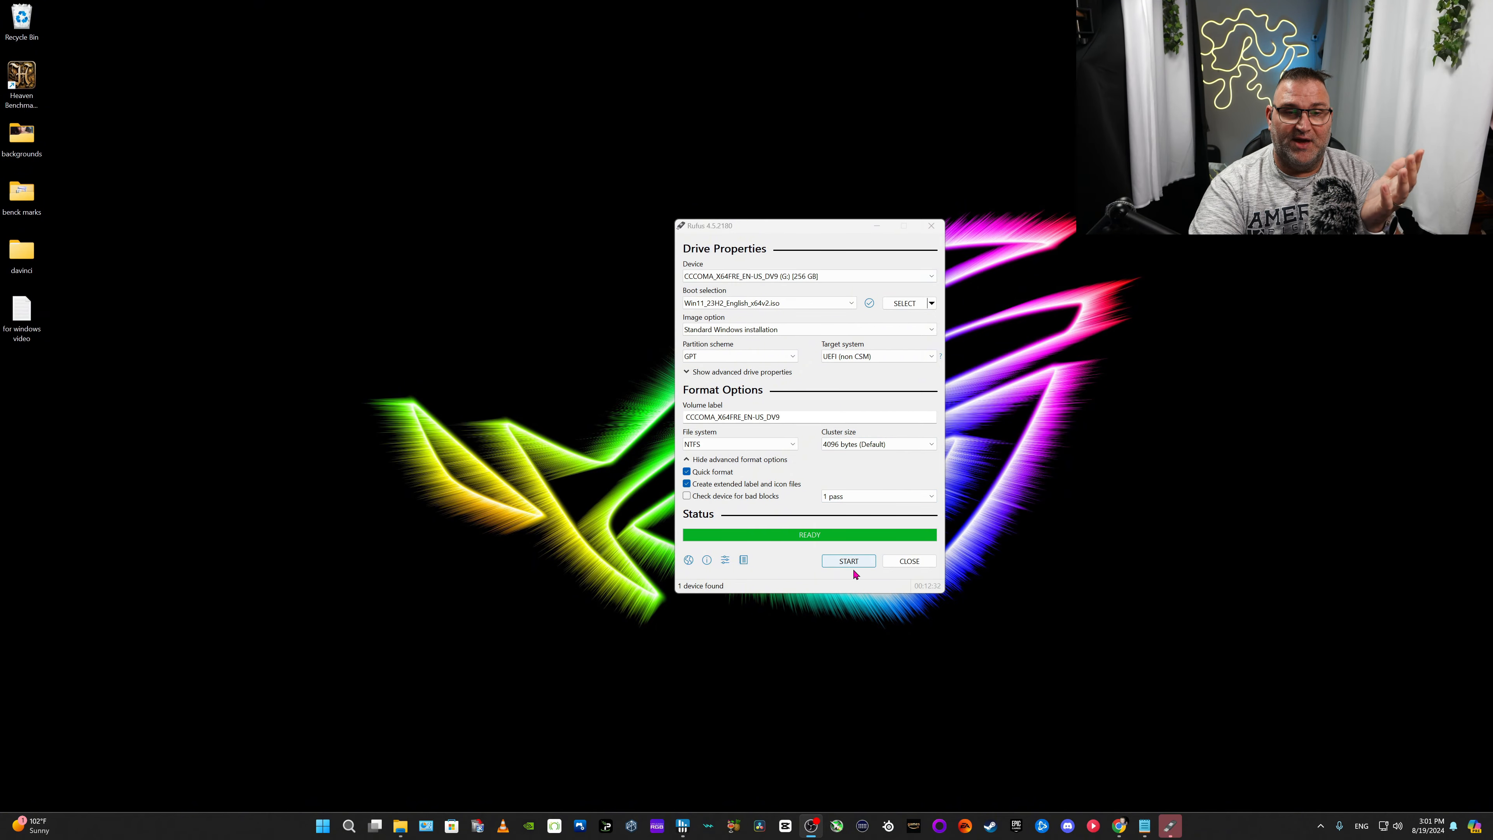
Open the CCCOMA_X64FRE_EN-US_DV9 (G:) drive in File Explorer, examine its root files and folders, and close the window.
click(400, 825)
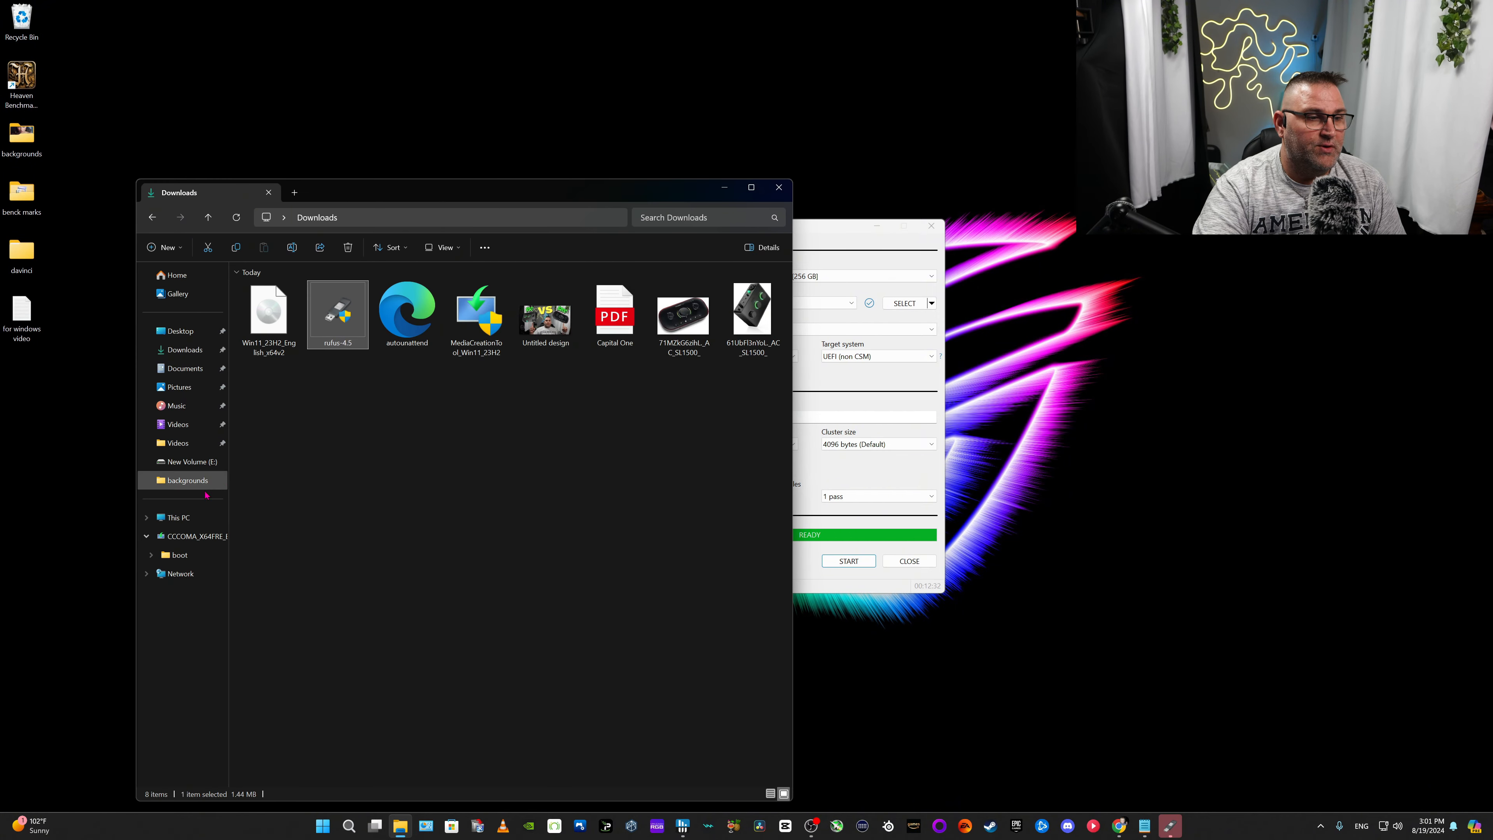
click(178, 517)
double_click(312, 332)
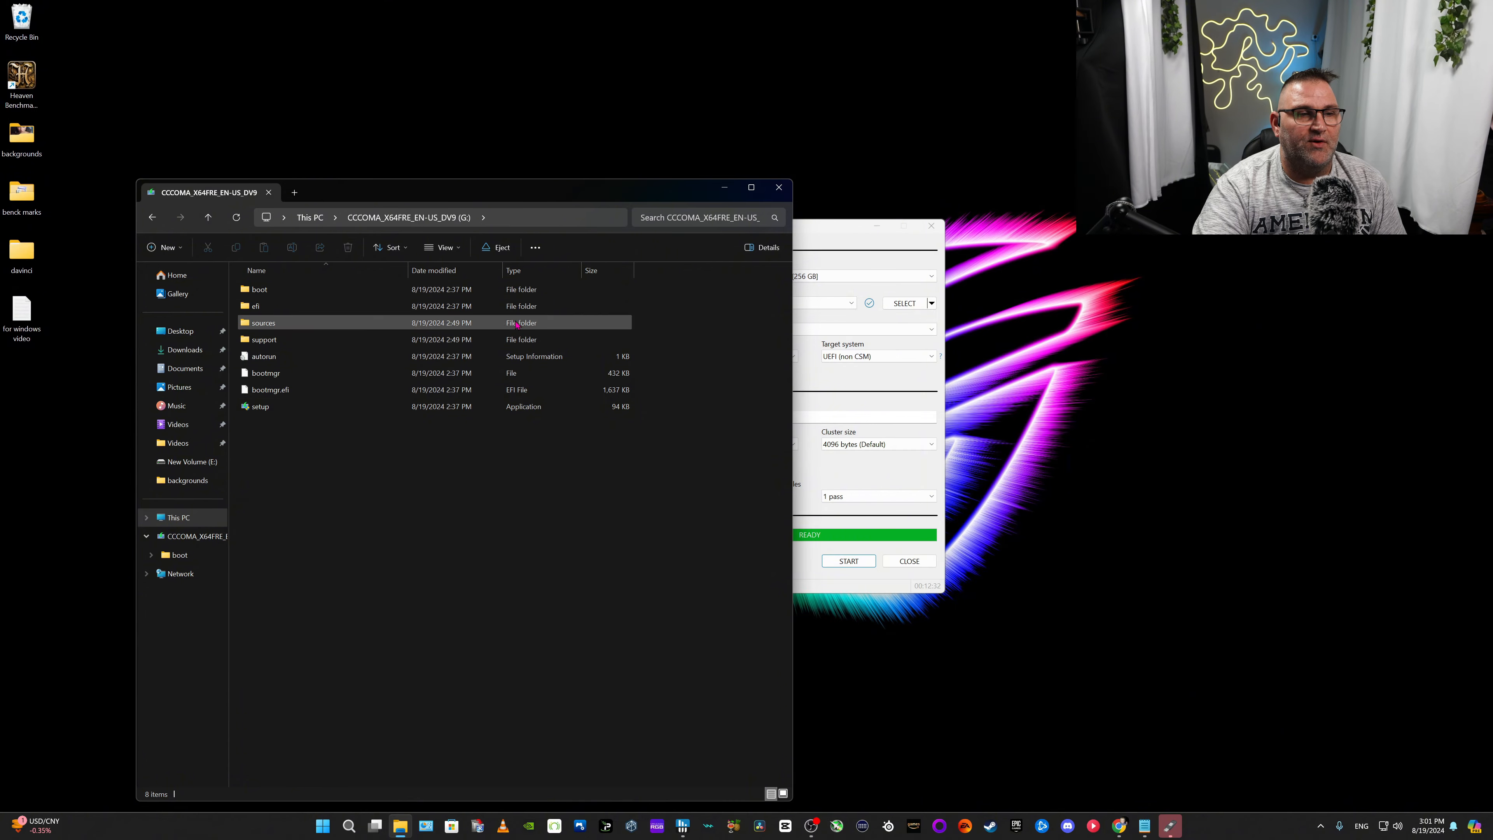
key(alt+Left)
key(alt+F4)
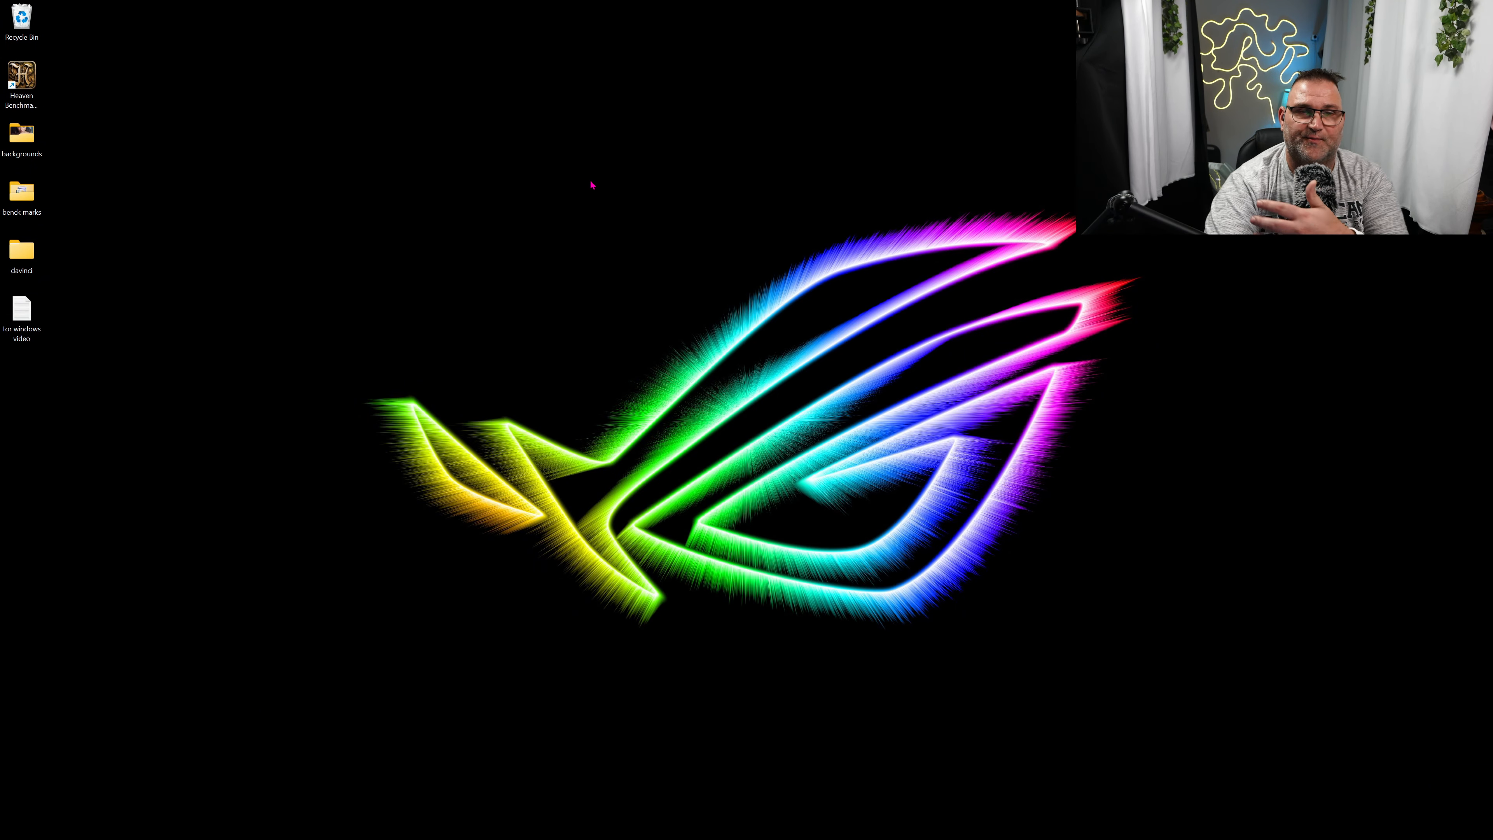
Empty the Recycle Bin, open it to check its contents and close its window.
right_click(23, 21)
click(83, 80)
click(769, 433)
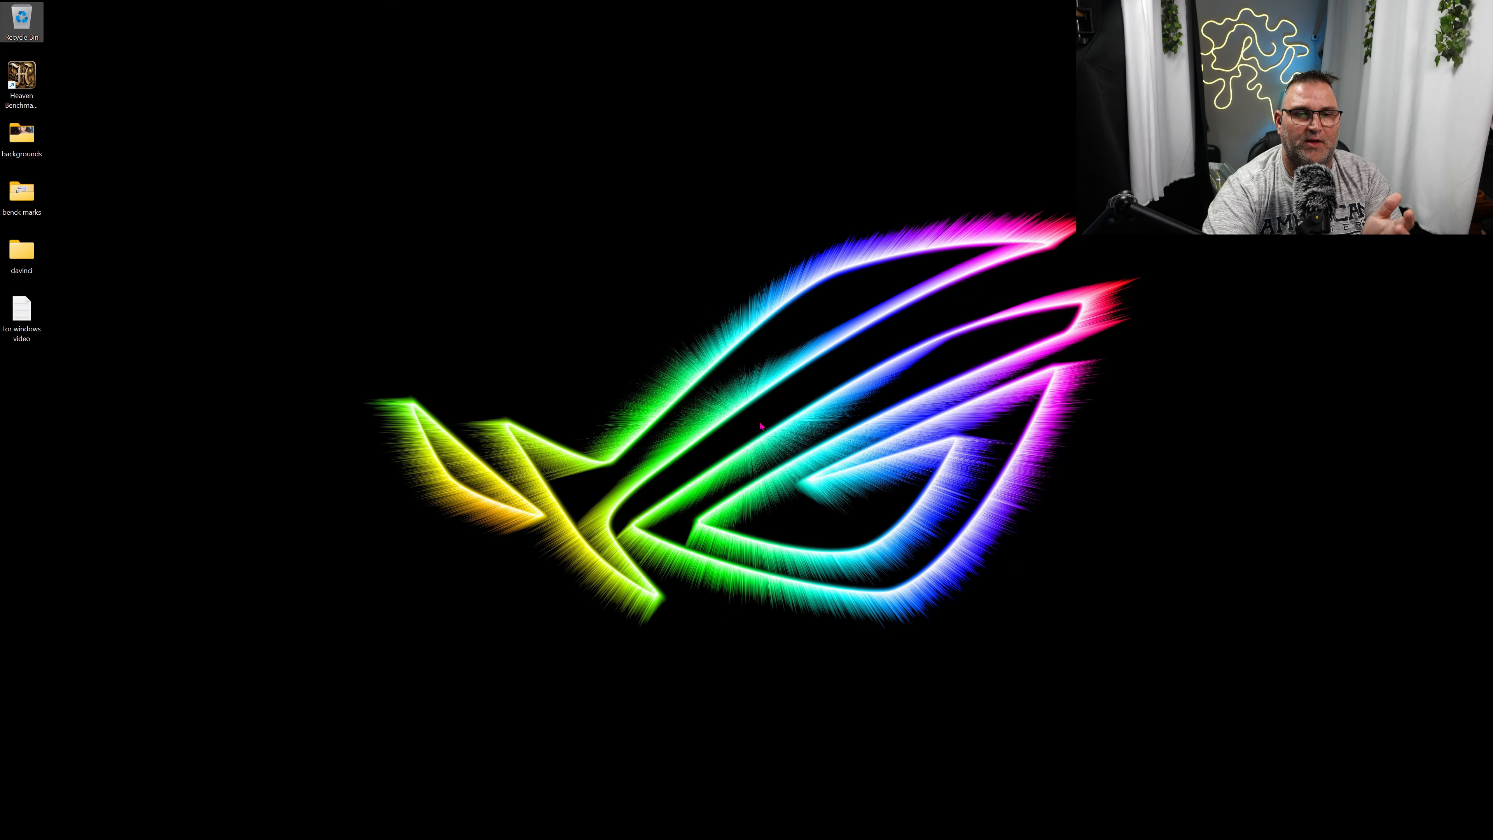
key(Return)
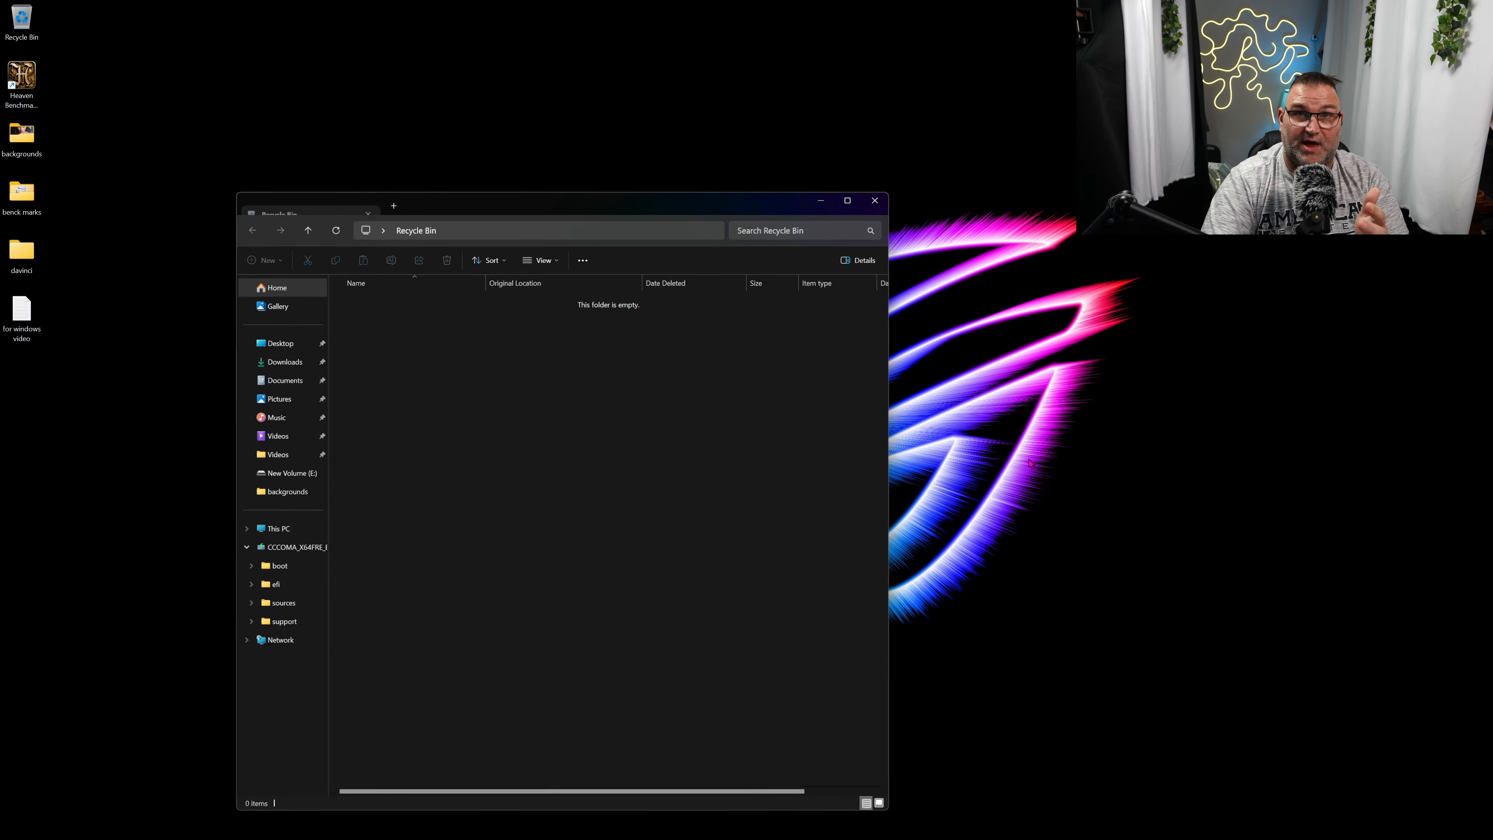
click(887, 201)
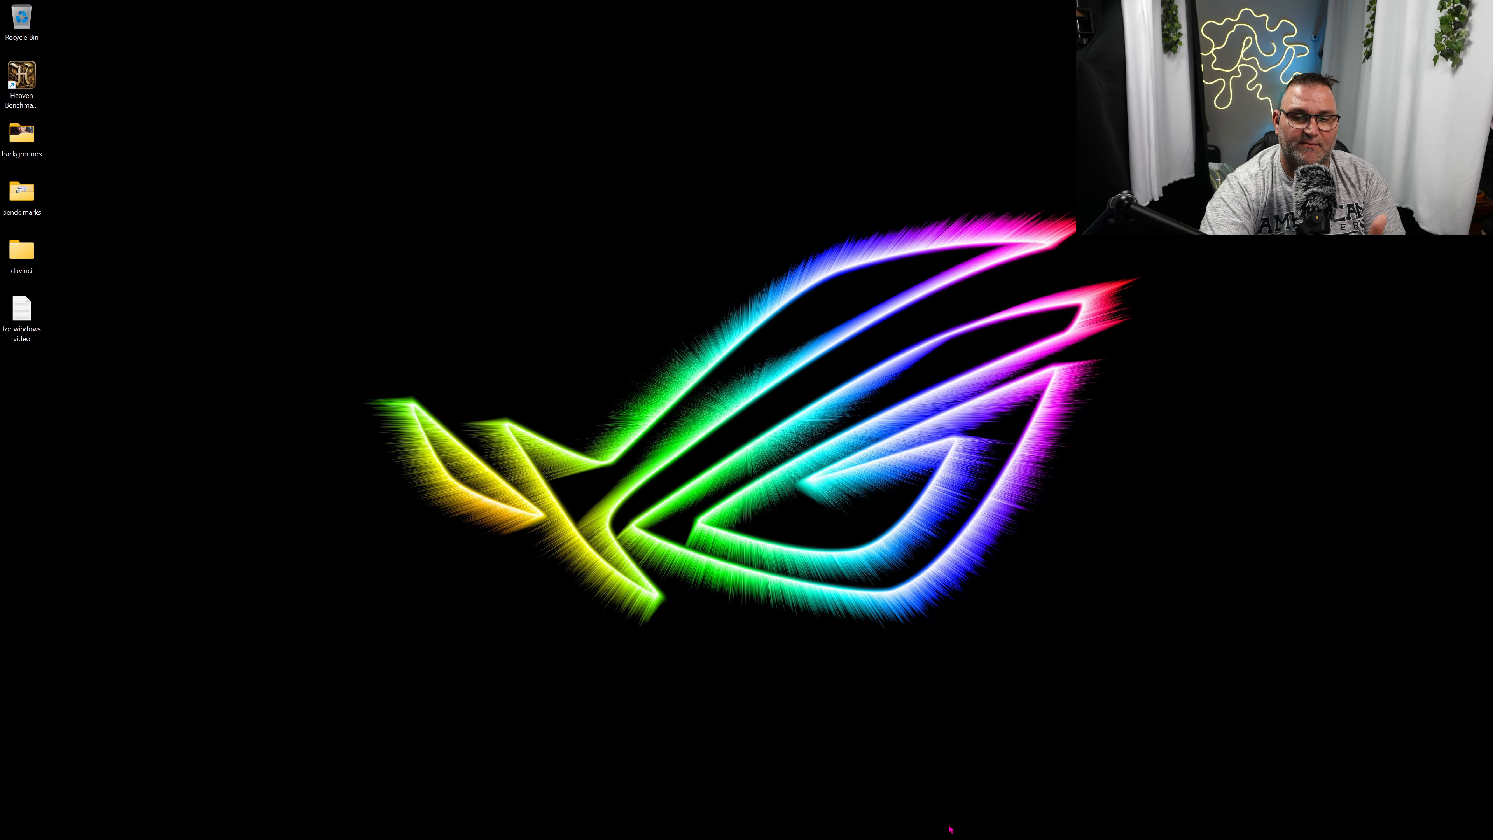
Launch Windows PowerShell as administrator from the recent apps in Windows Search.
click(362, 826)
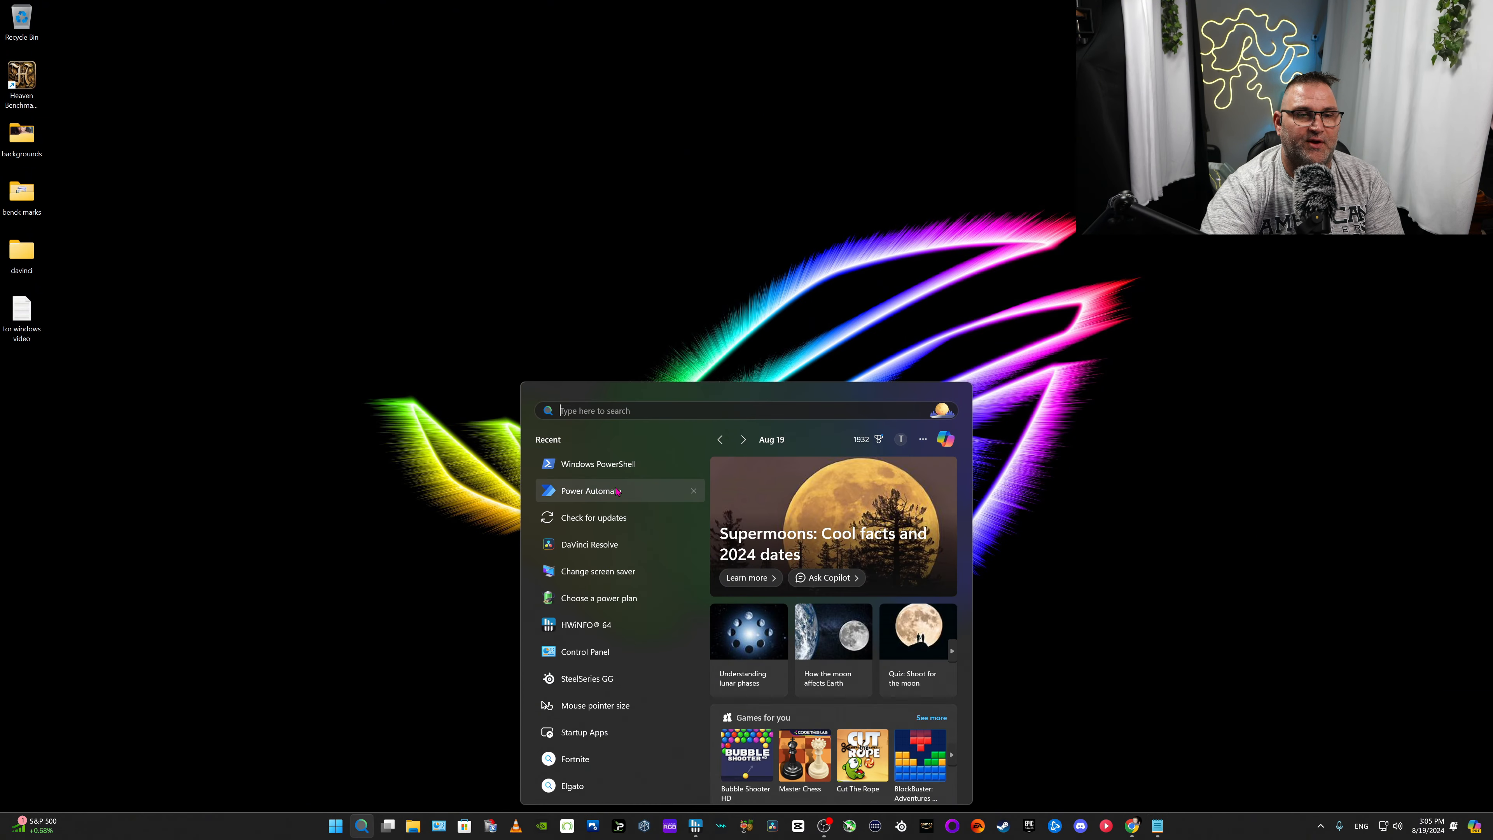
right_click(610, 475)
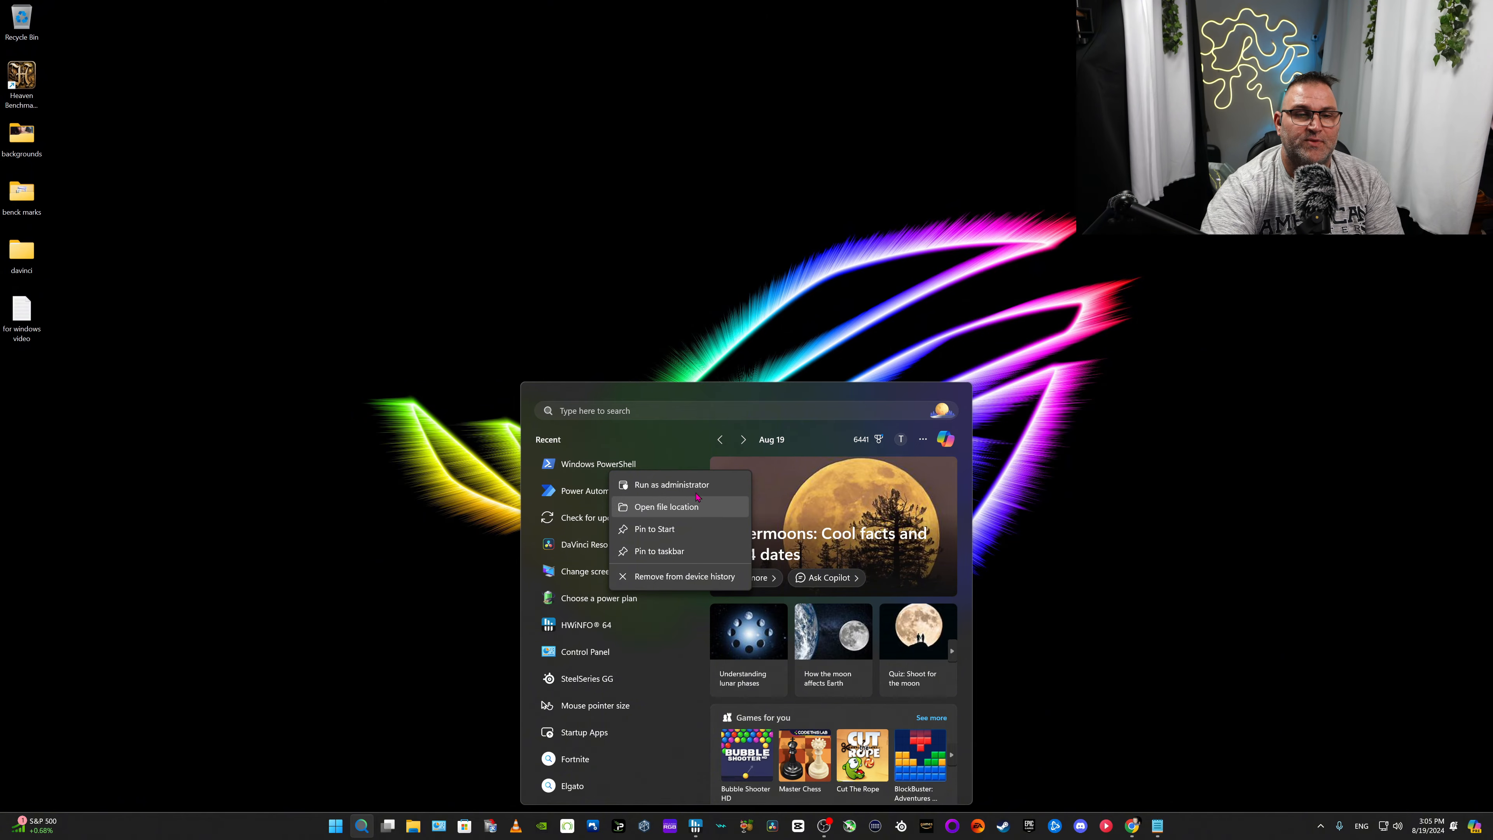
click(652, 484)
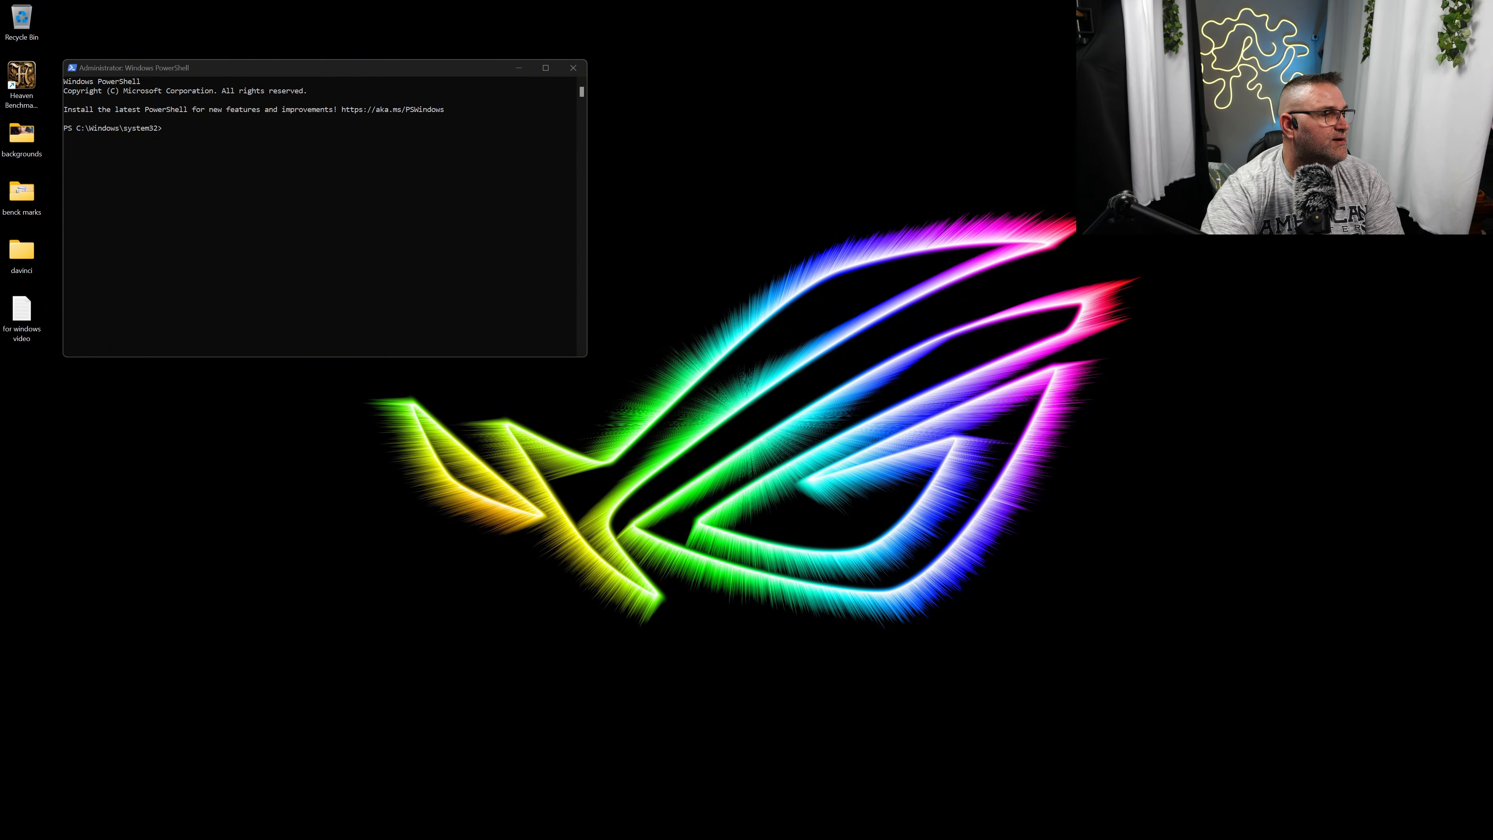
click(215, 137)
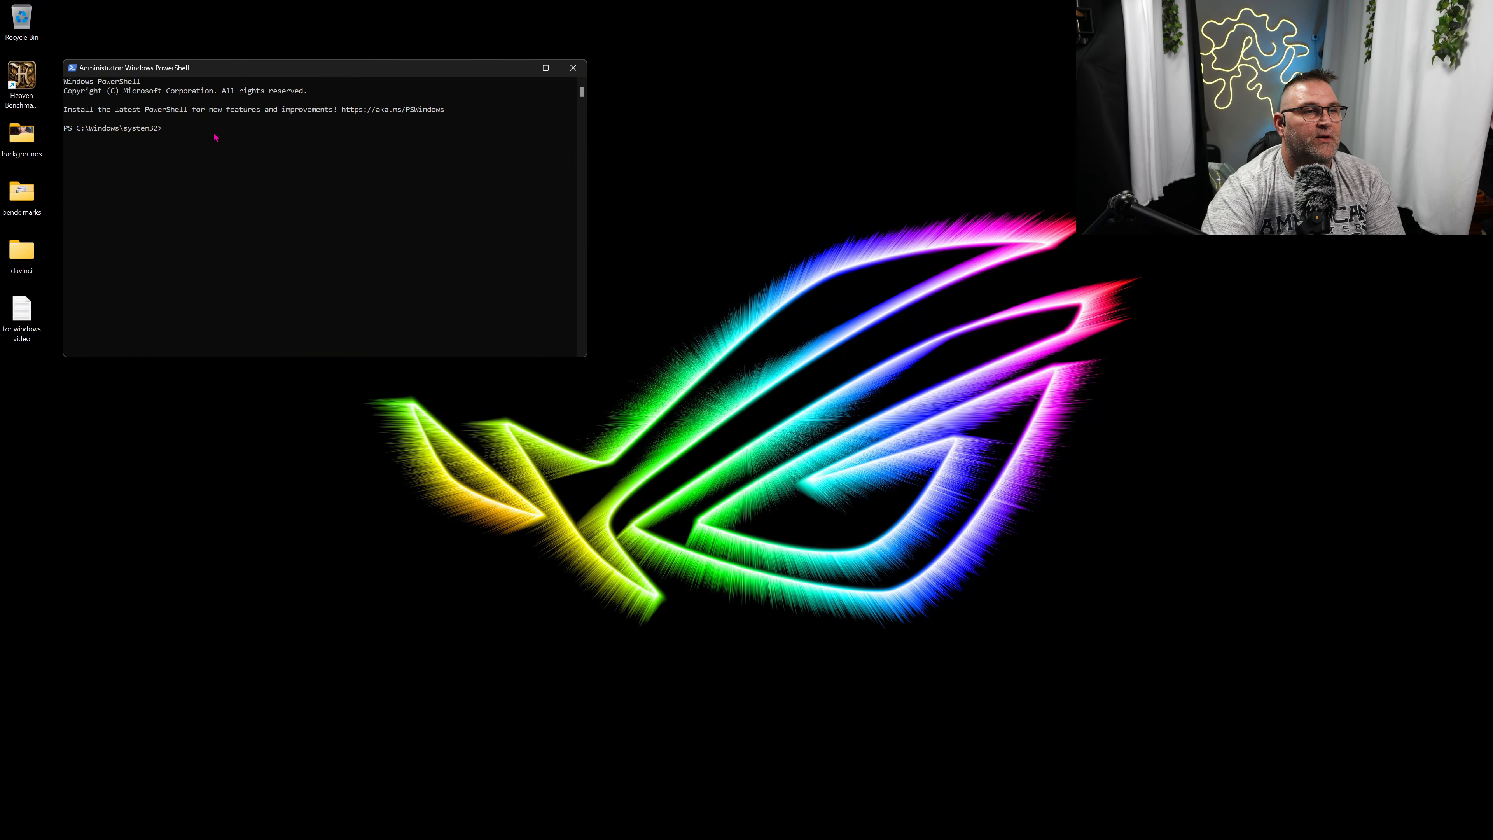
text(irm "https://christitus.com/win" | iex)
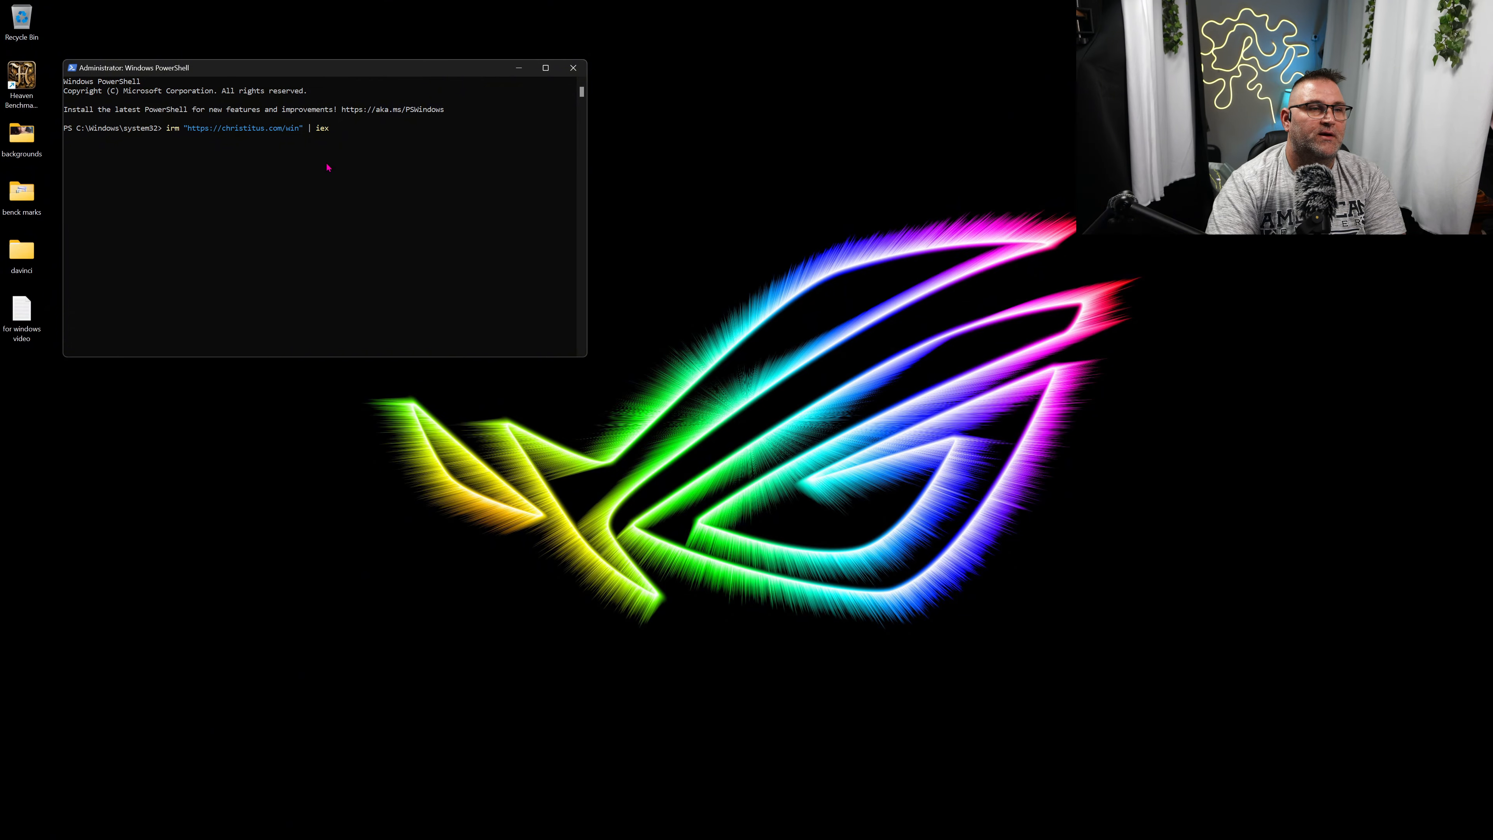
key(Return)
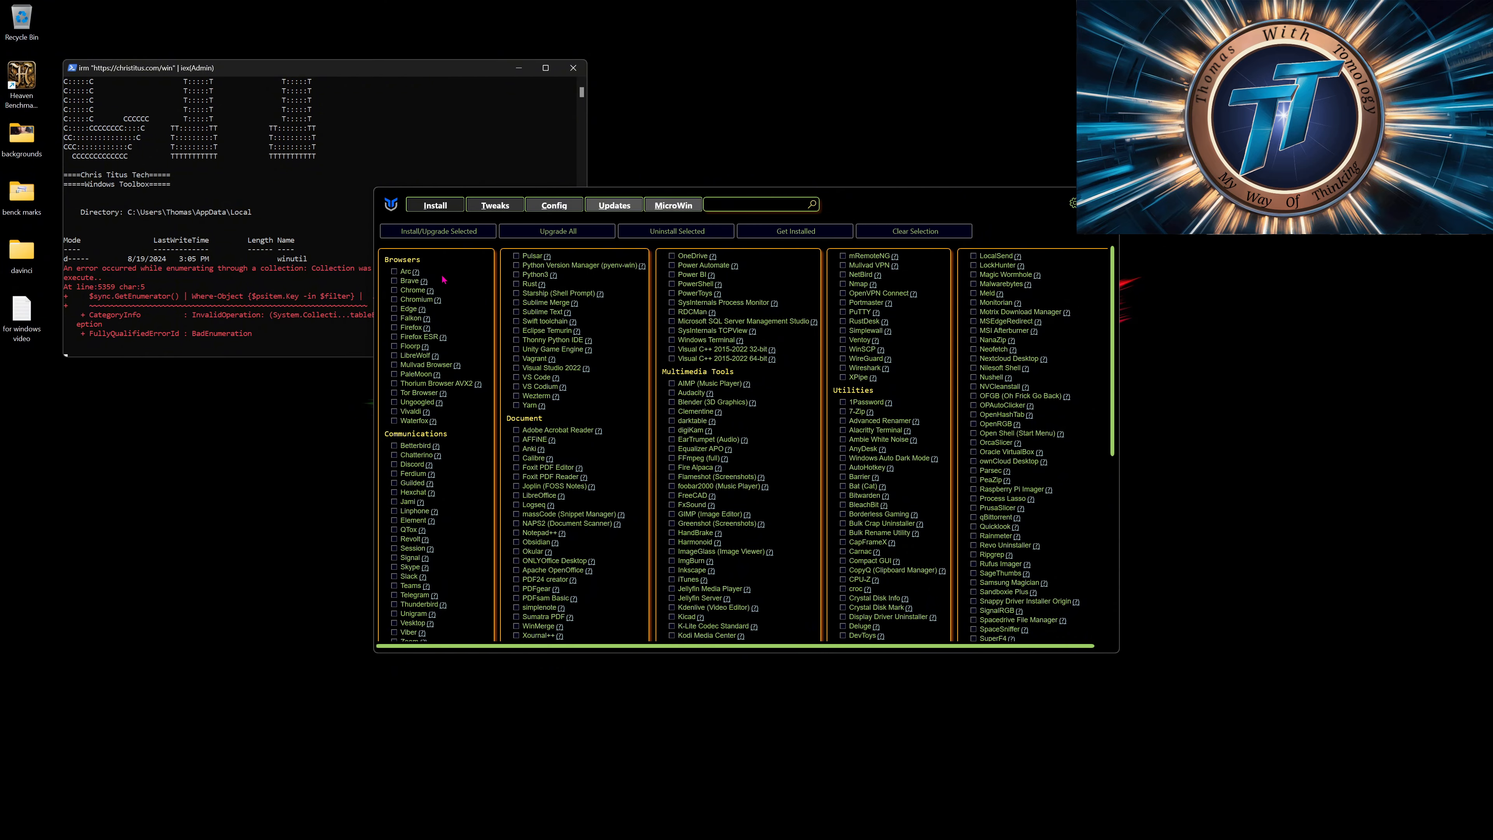
Look through the toolbox's app list and its Tweaks, Config and Updates sections.
scroll(483, 486, down, 12)
scroll(609, 405, up, 12)
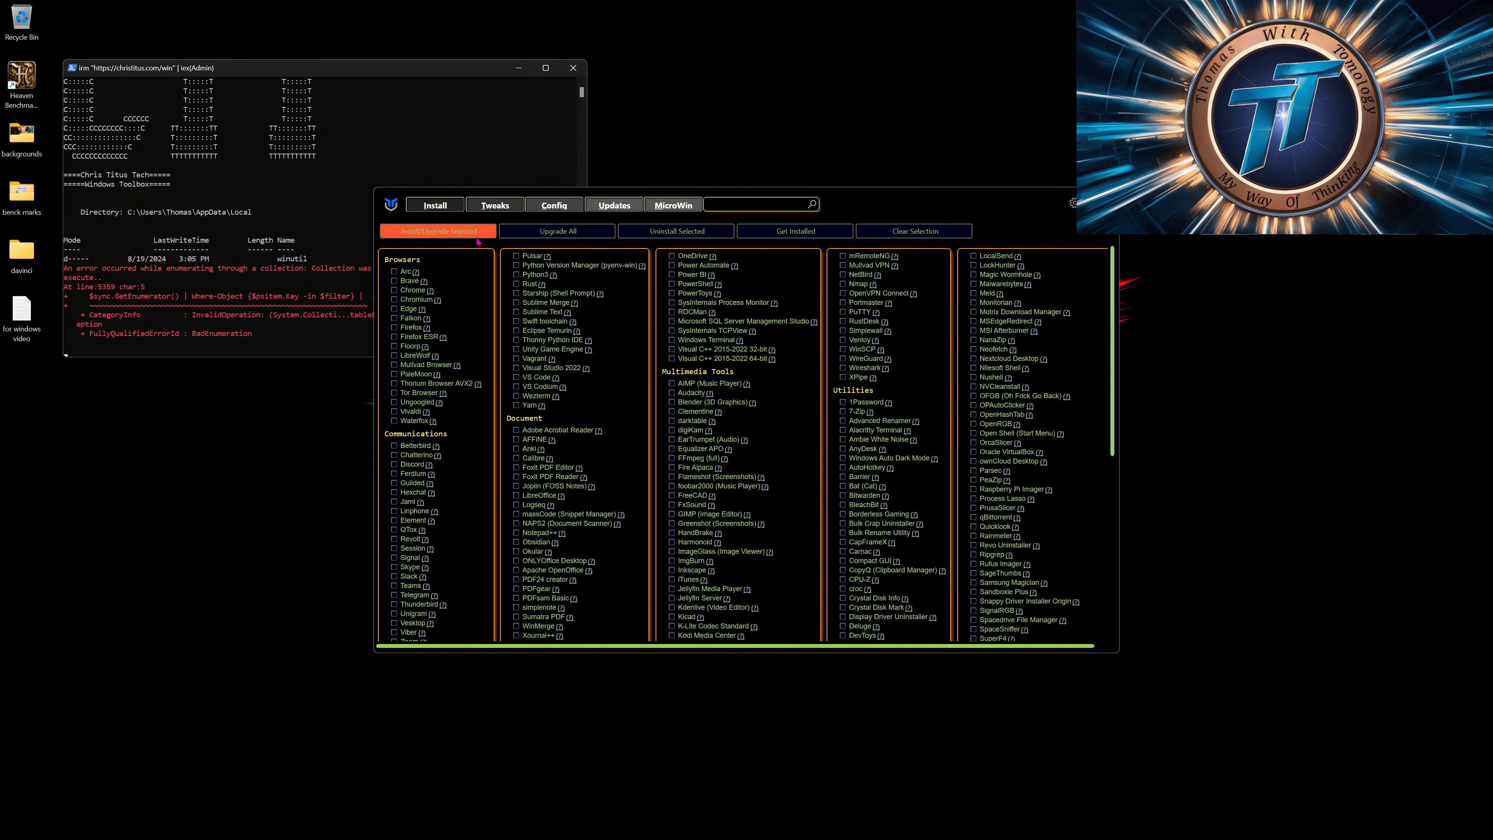
click(495, 206)
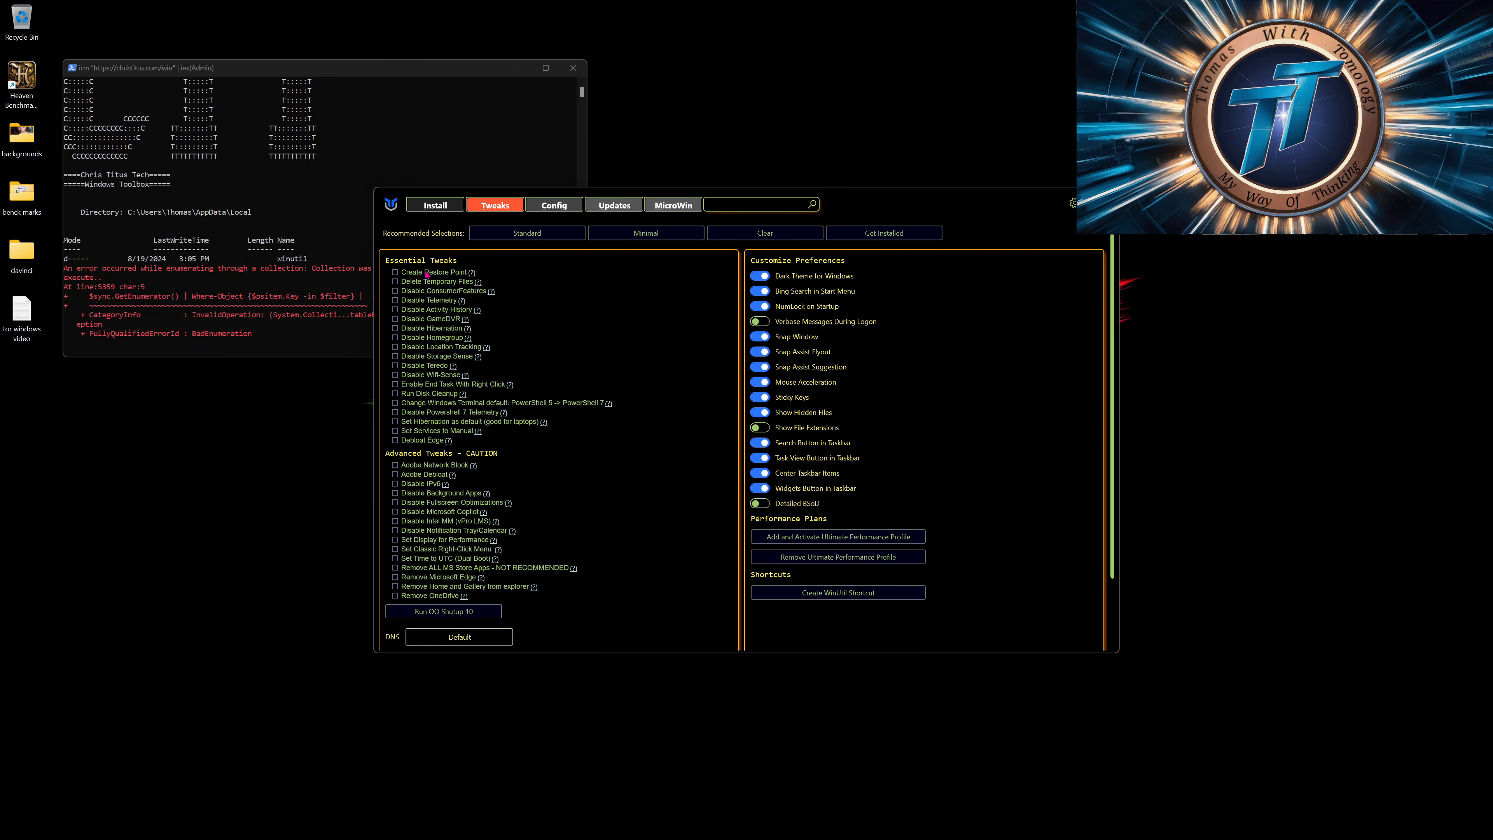
click(554, 205)
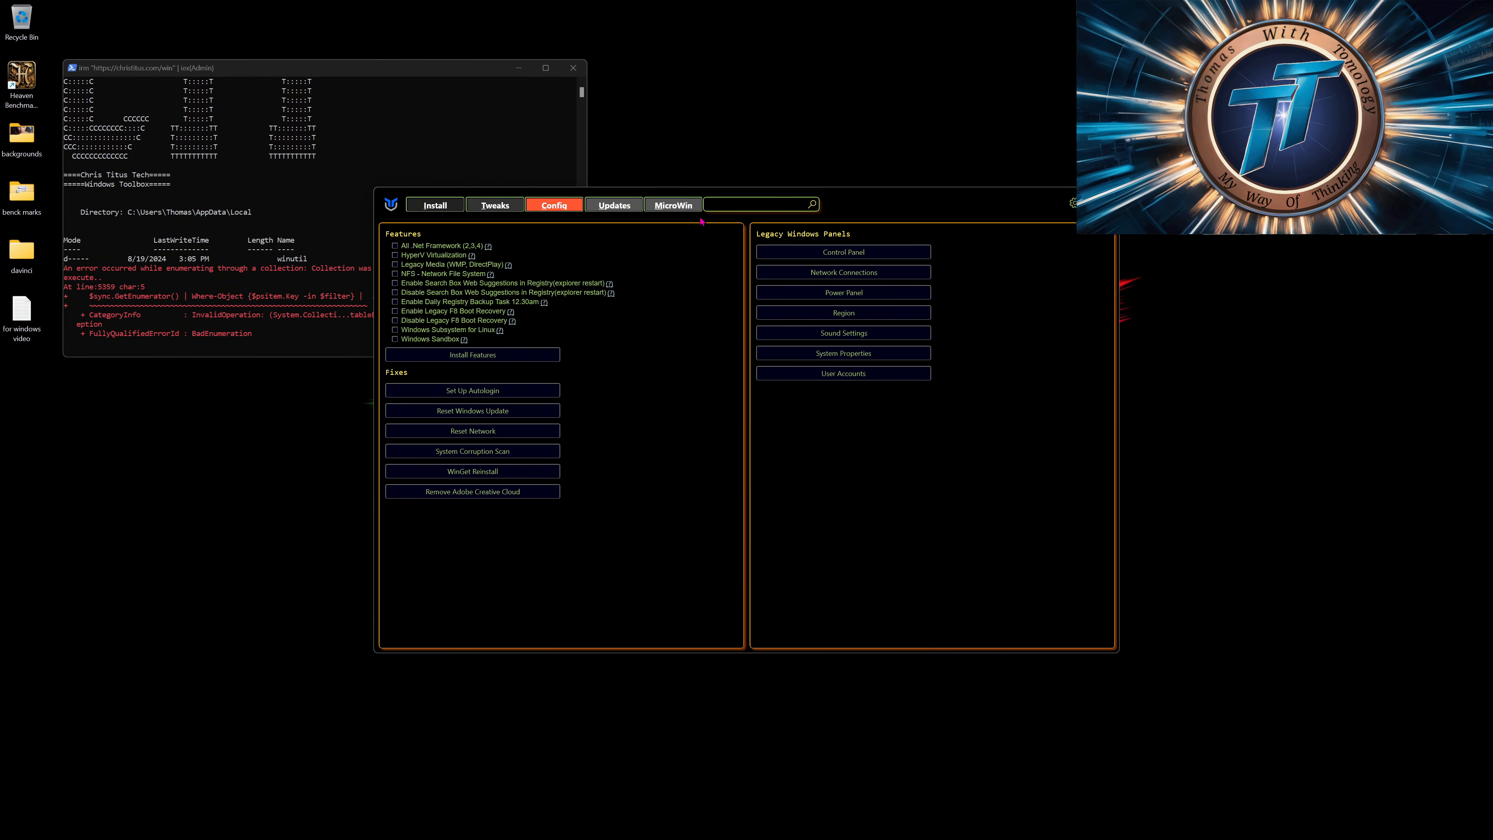
click(614, 206)
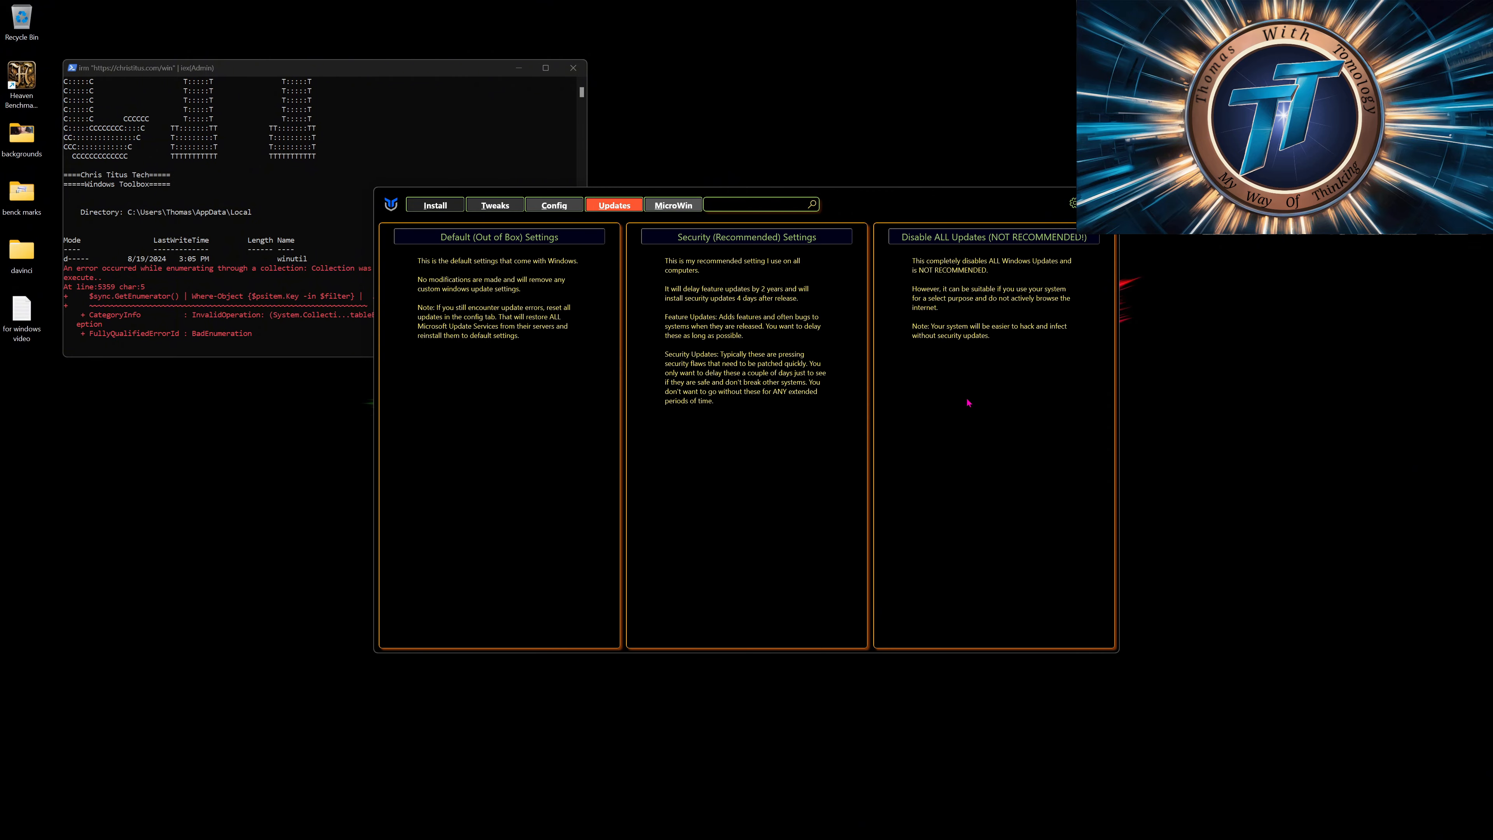
Return to the toolbox's Install section and make its window taller to show more of the app list.
click(442, 207)
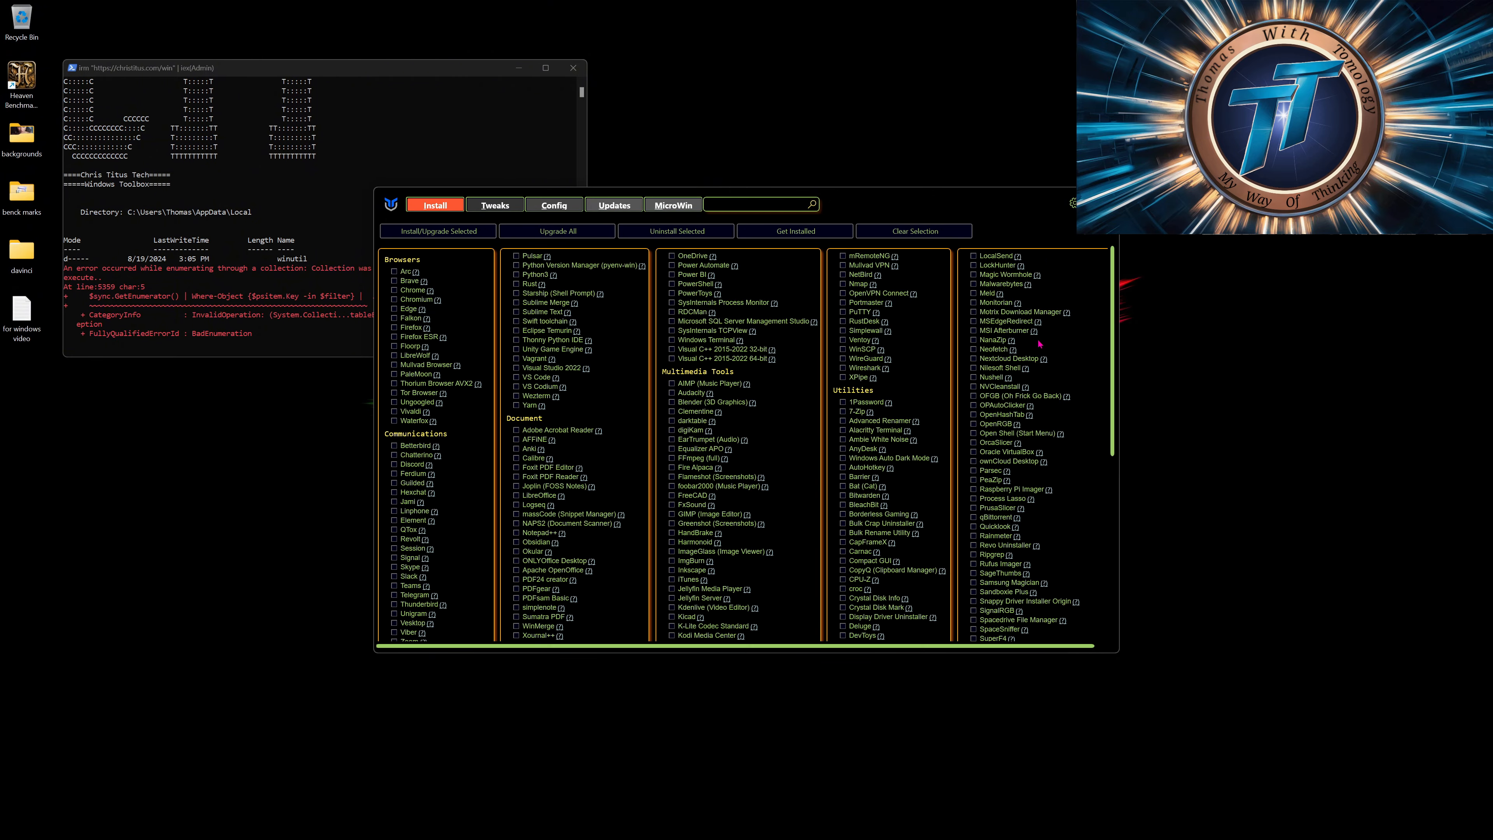
scroll(1071, 343, down, 5)
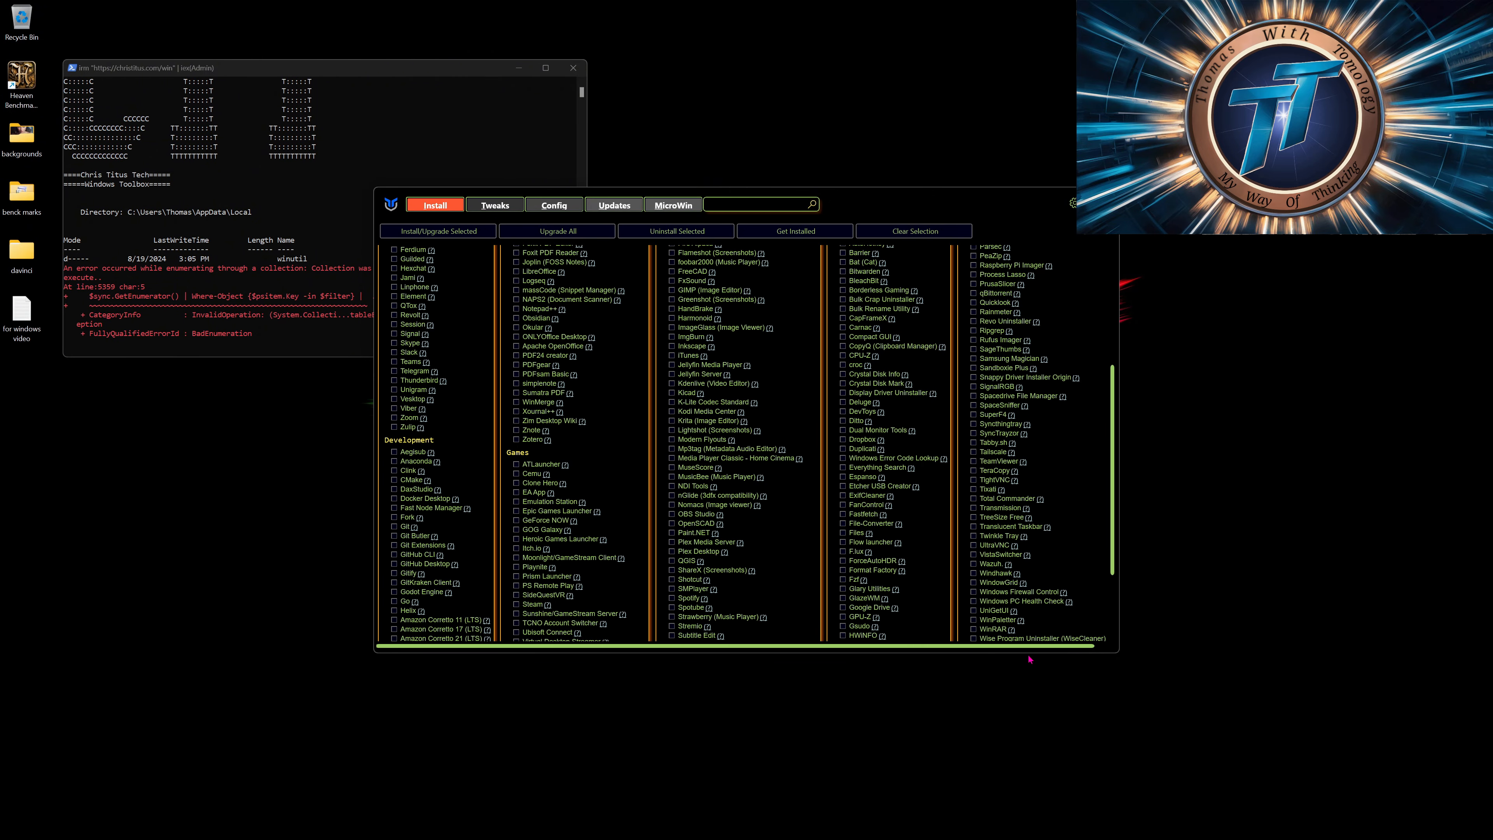
drag(1030, 660, 1015, 803)
scroll(805, 537, up, 4)
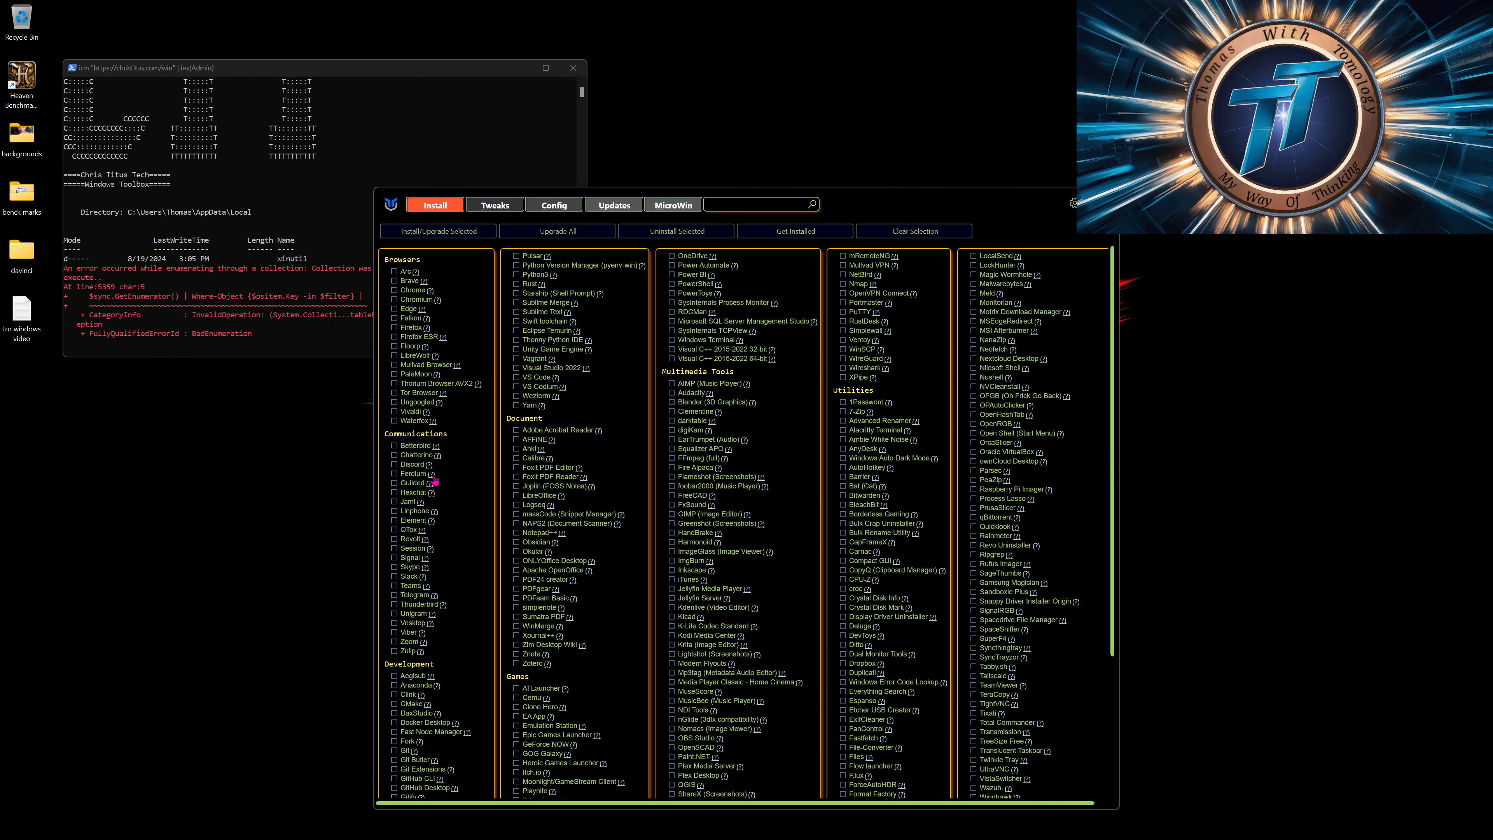
Examine the installable apps in every category, from Browsers, Communications and Development to Games, Multimedia Tools and Utilities.
scroll(448, 506, down, 1)
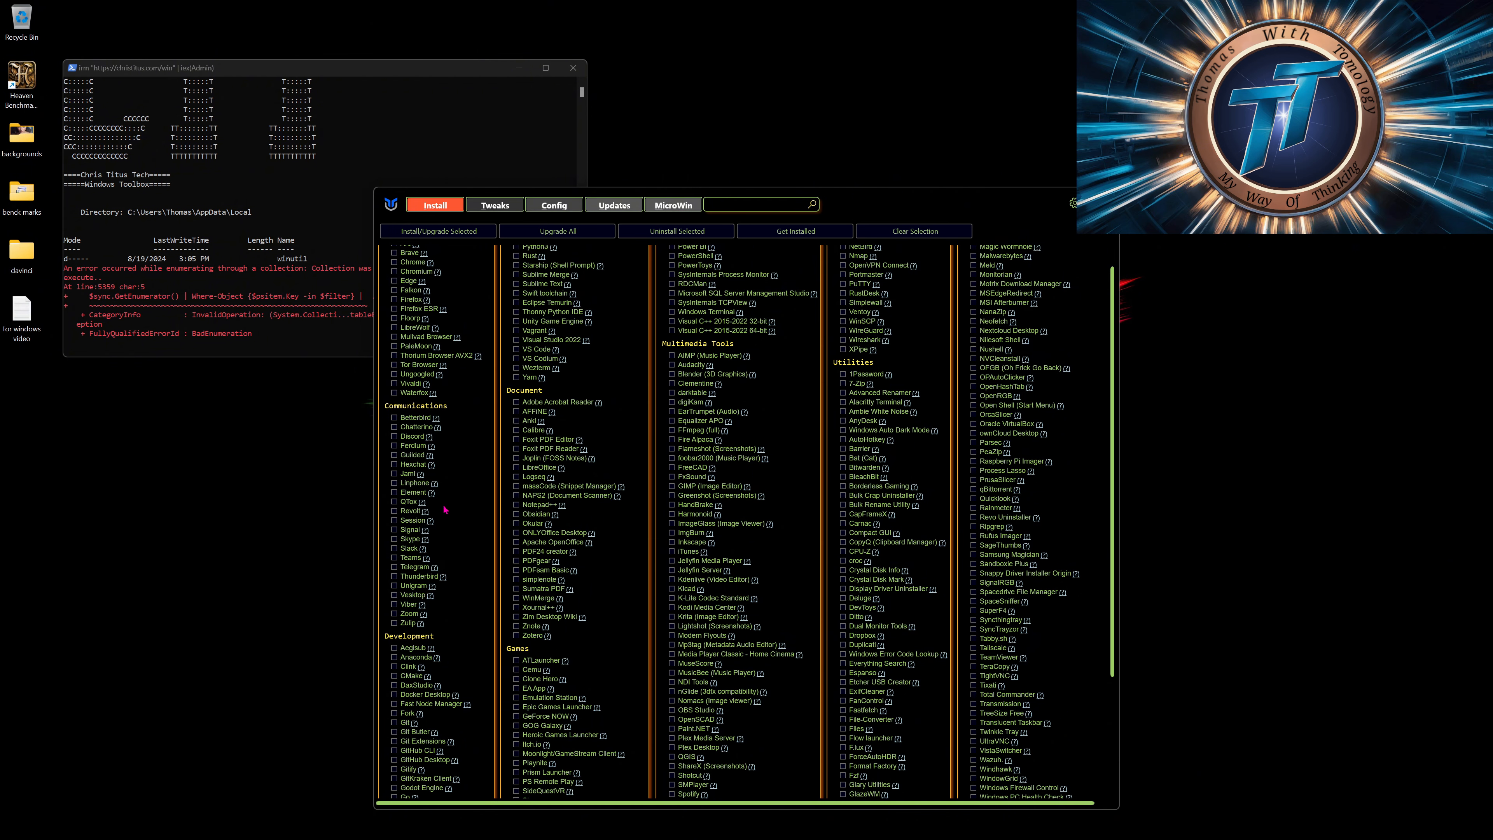
scroll(460, 554, down, 1)
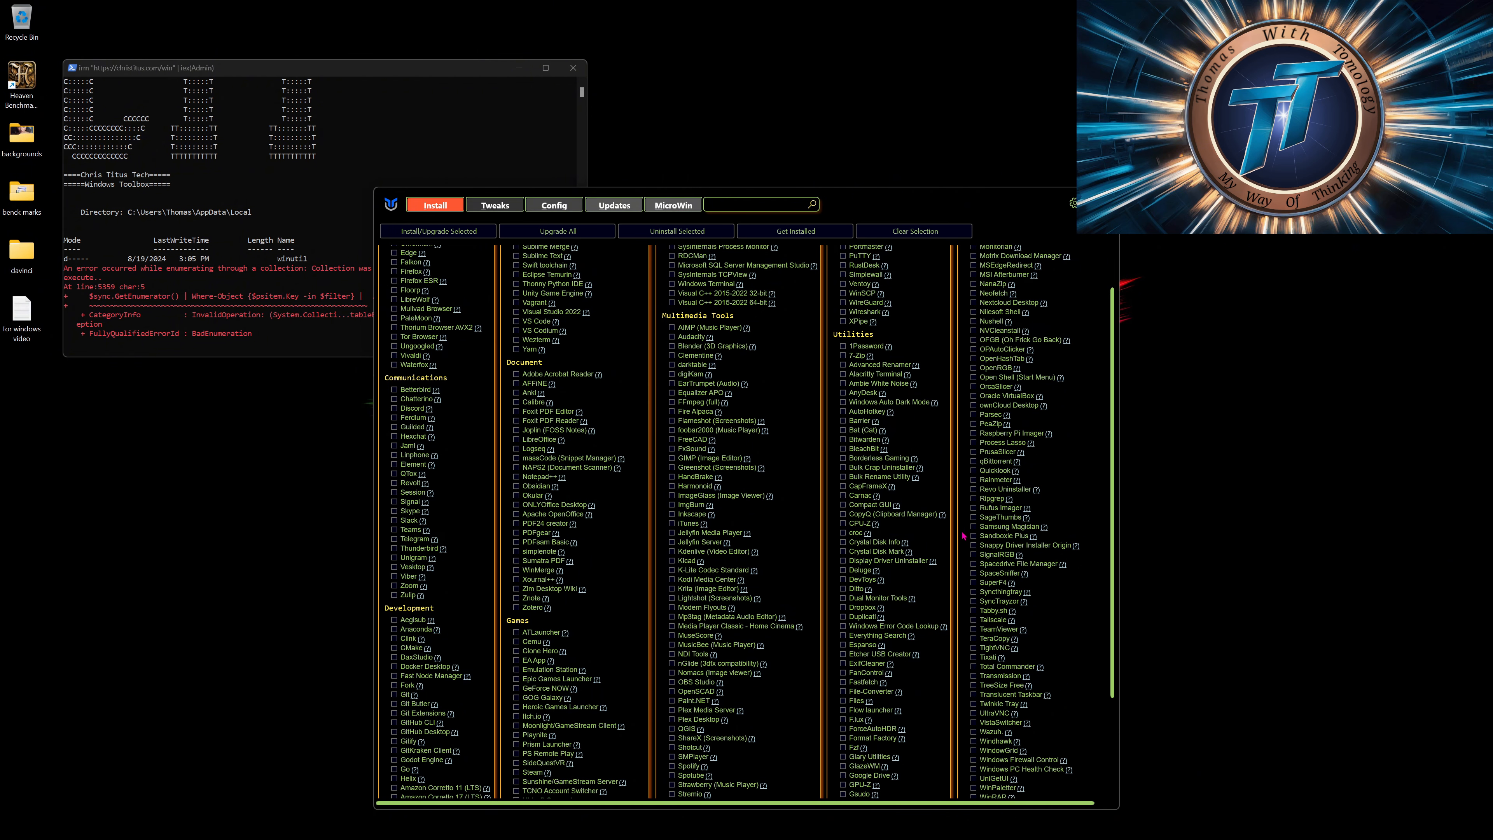
scroll(1079, 435, up, 2)
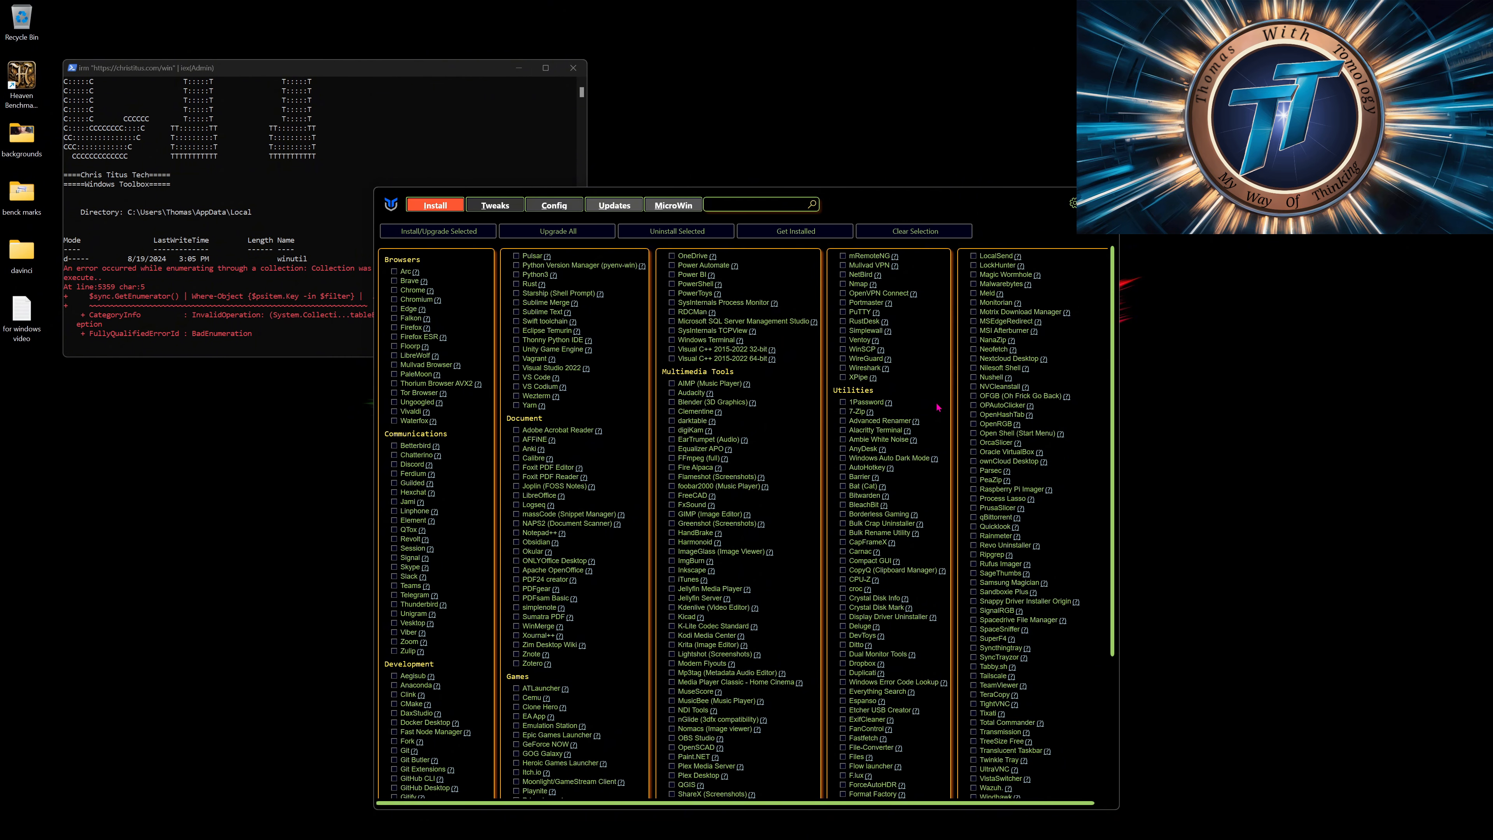
scroll(938, 407, down, 5)
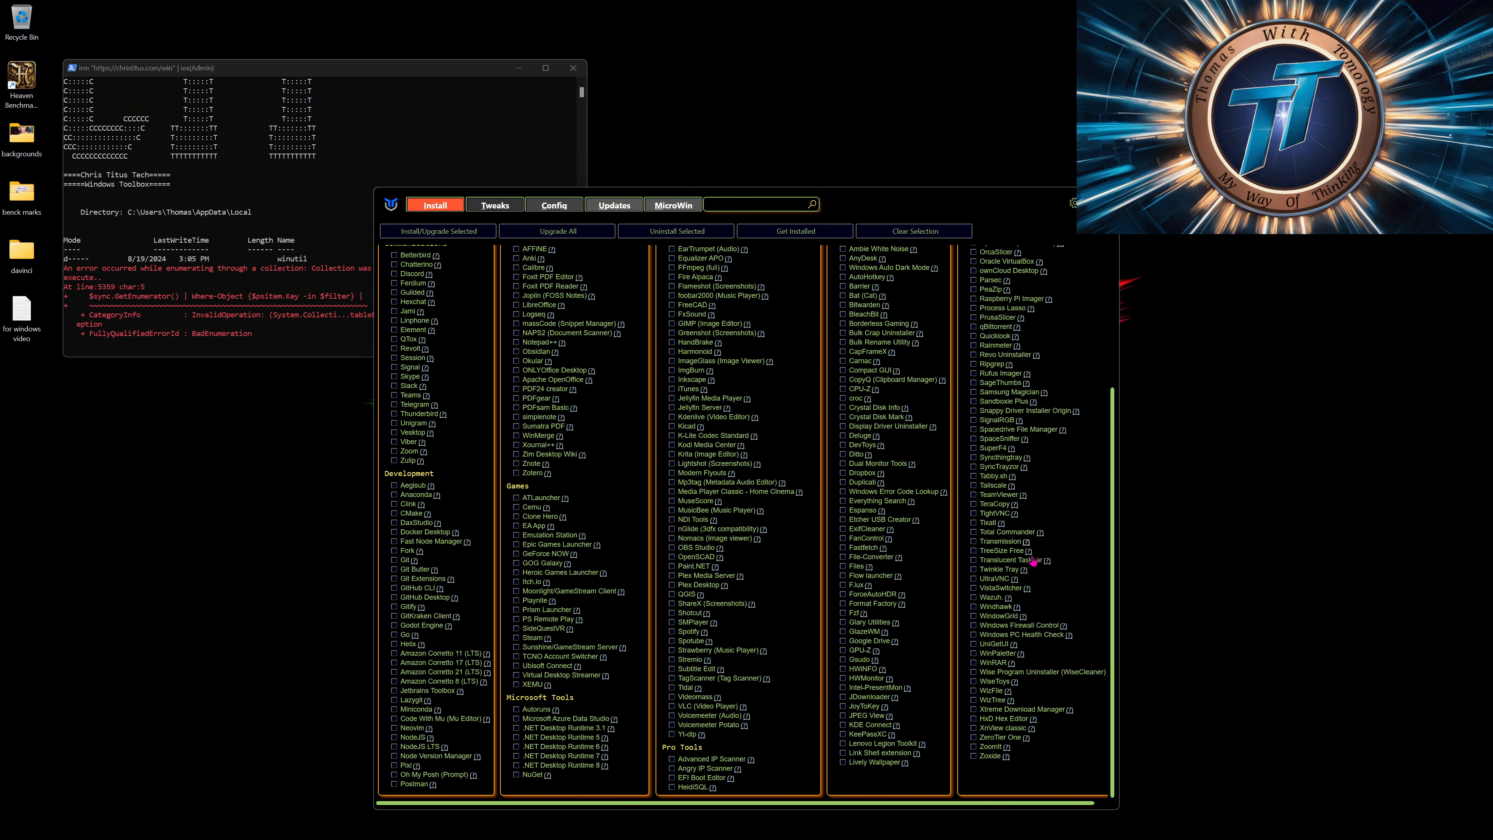
scroll(1006, 717, up, 5)
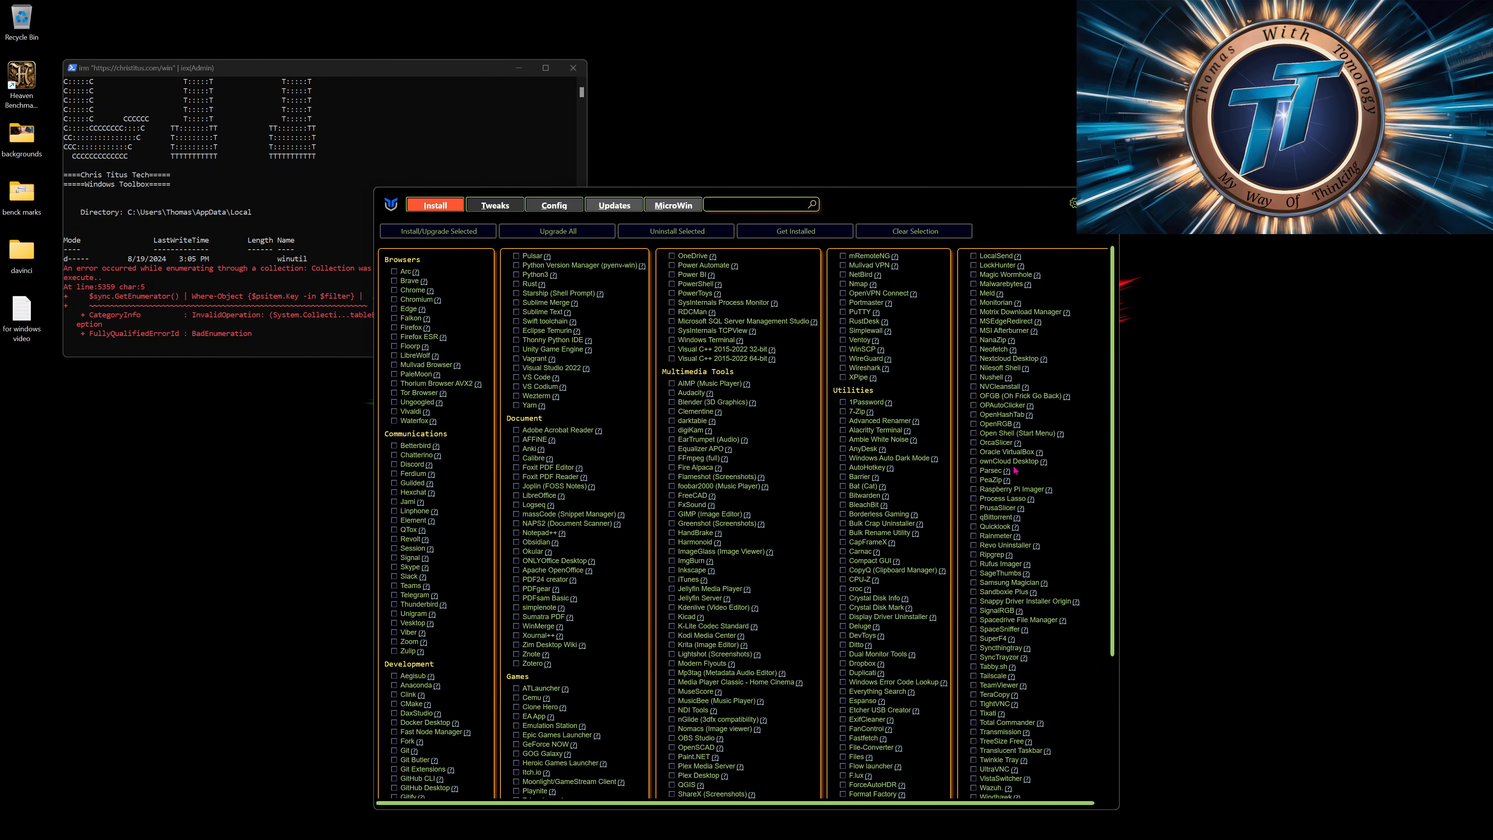
mouse_move(1031, 282)
scroll(436, 469, down, 5)
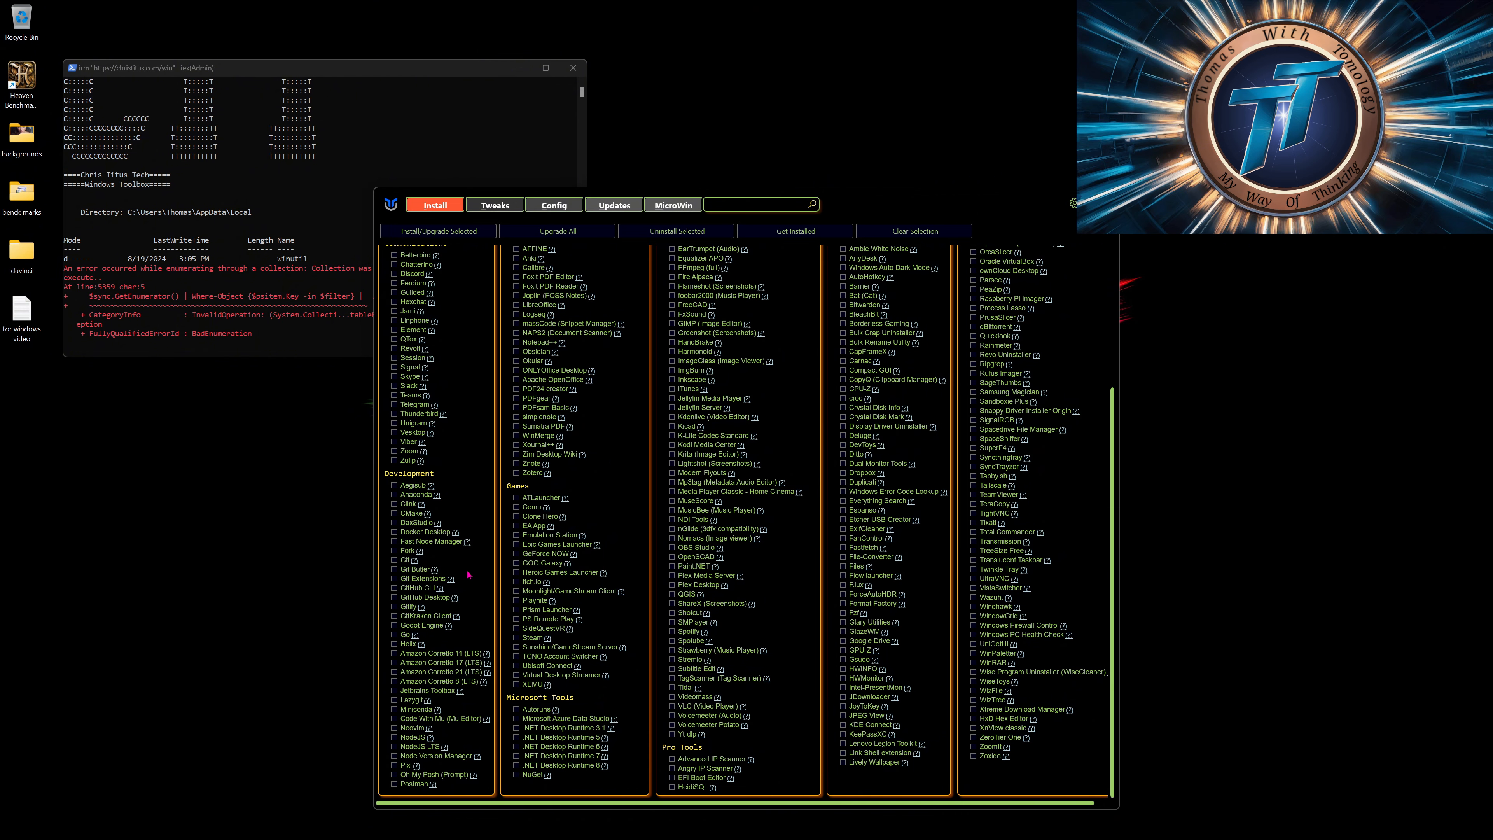
scroll(500, 747, up, 7)
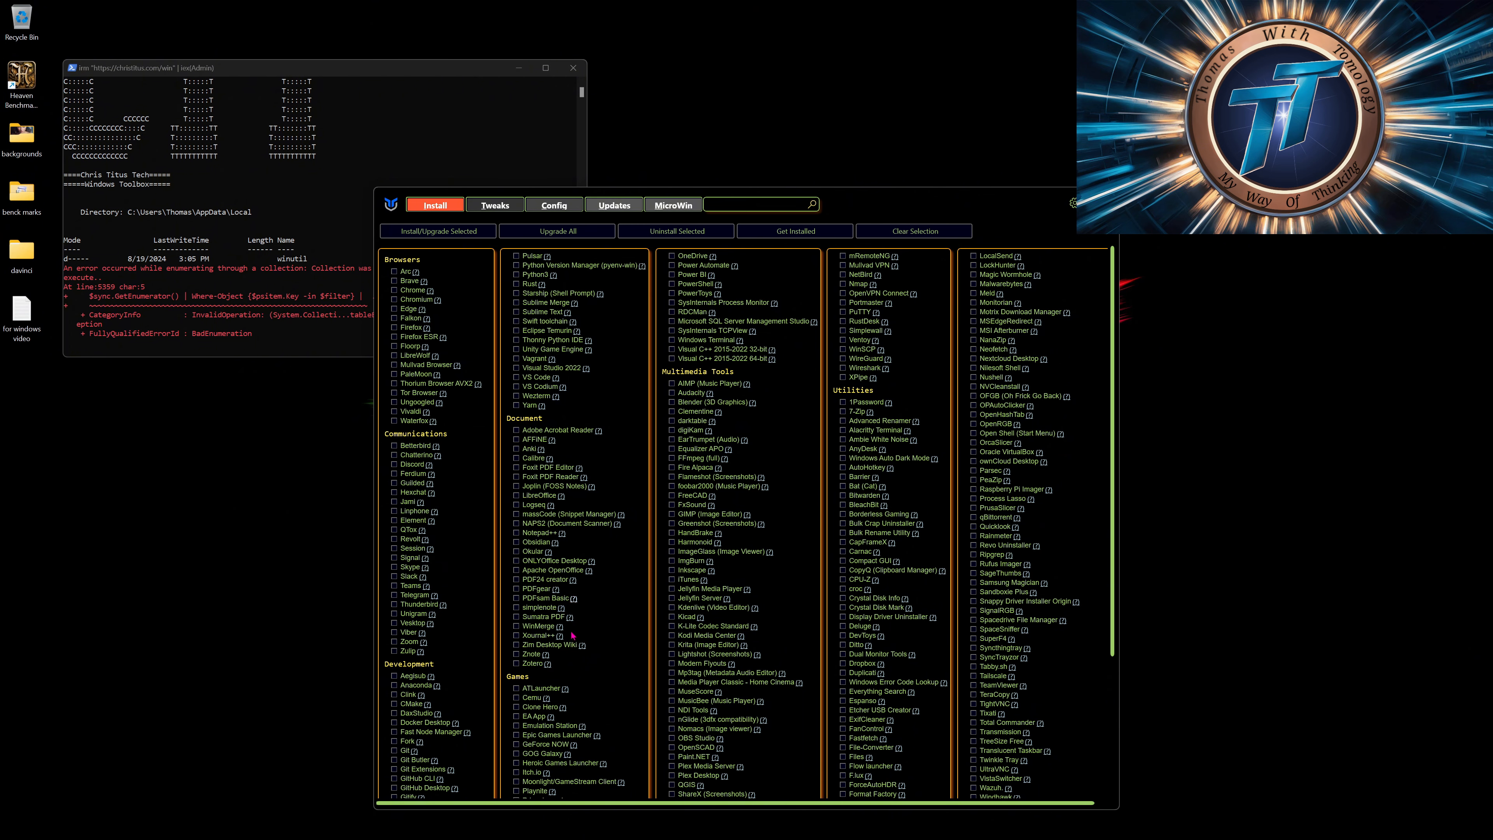
scroll(656, 666, down, 3)
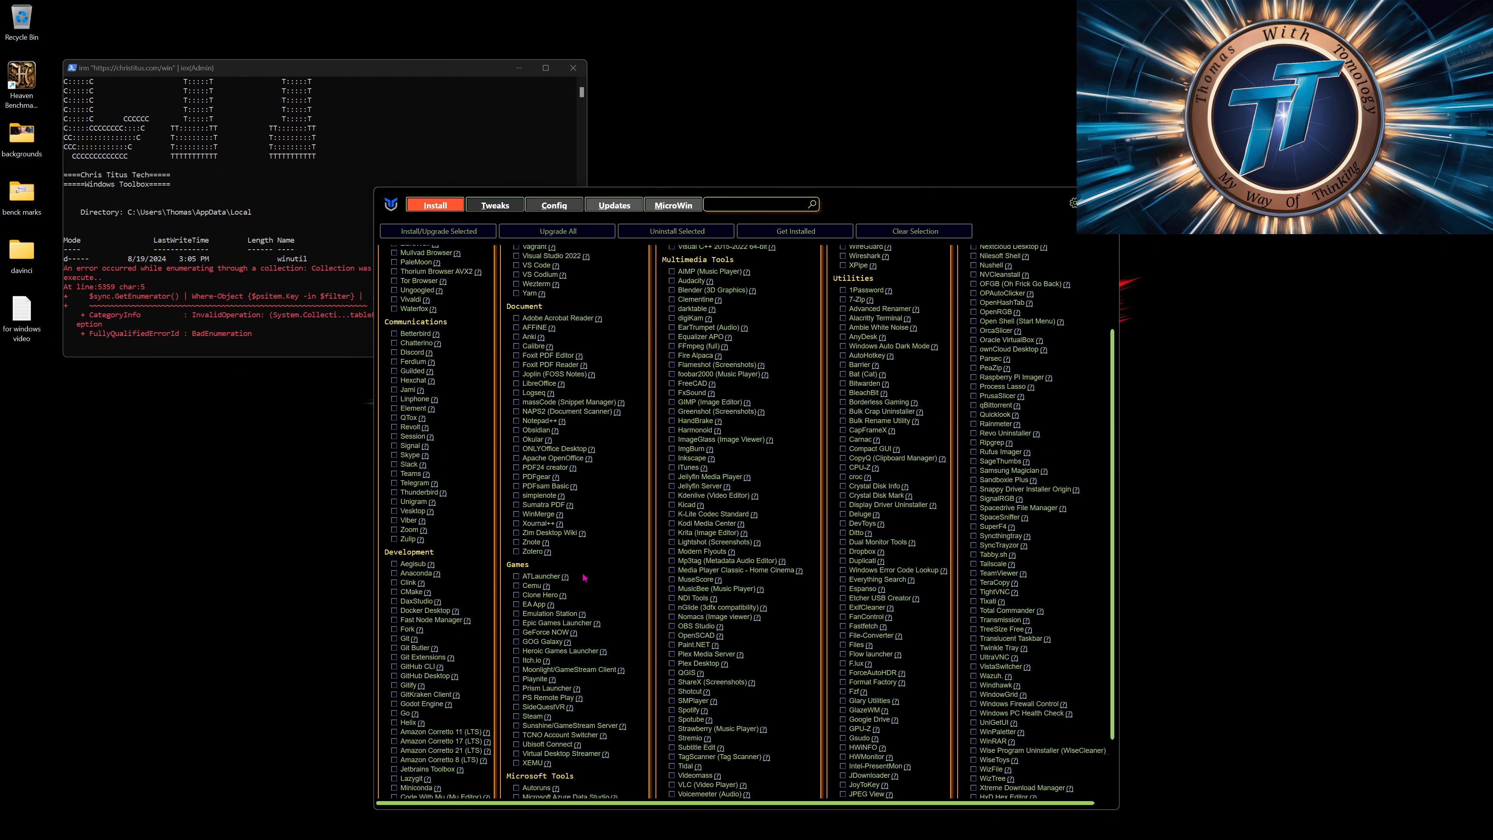
scroll(553, 596, down, 2)
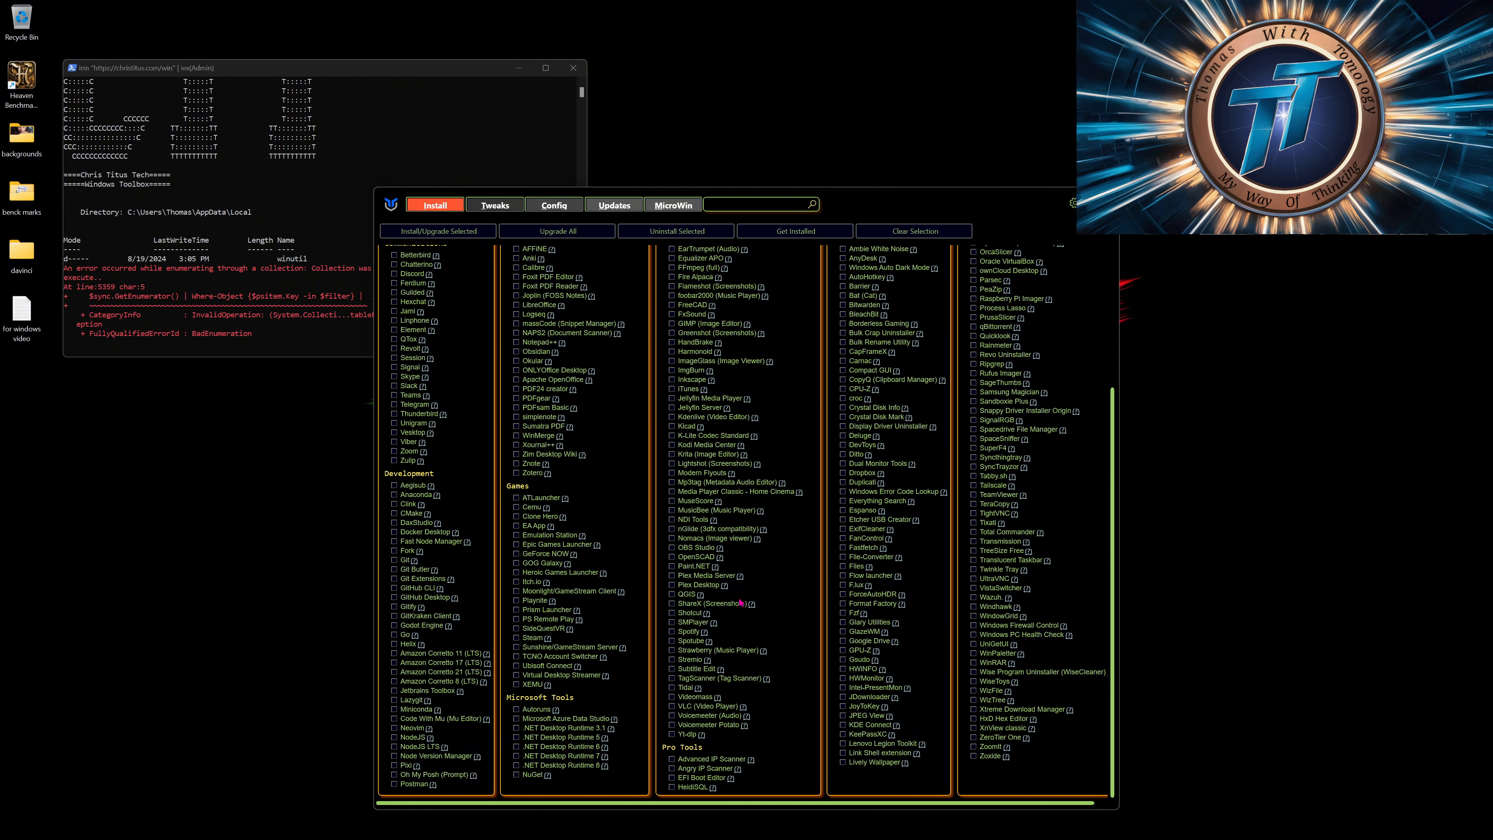
Select 7-Zip under Utilities and Blender (3D Graphics) under Multimedia Tools, and start installing the selected apps.
scroll(781, 609, up, 5)
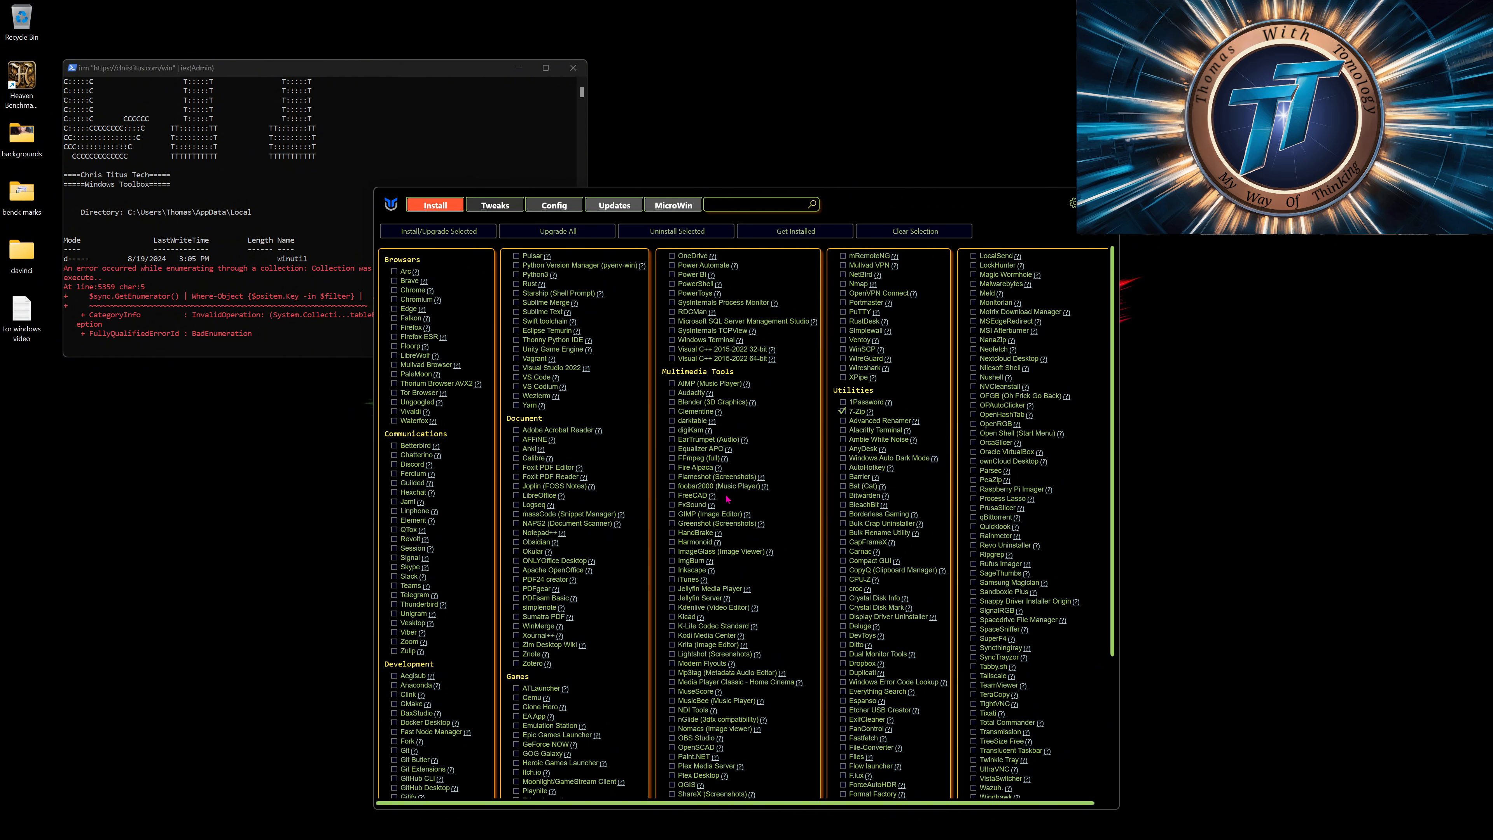
mouse_move(695, 503)
click(674, 404)
scroll(782, 467, down, 2)
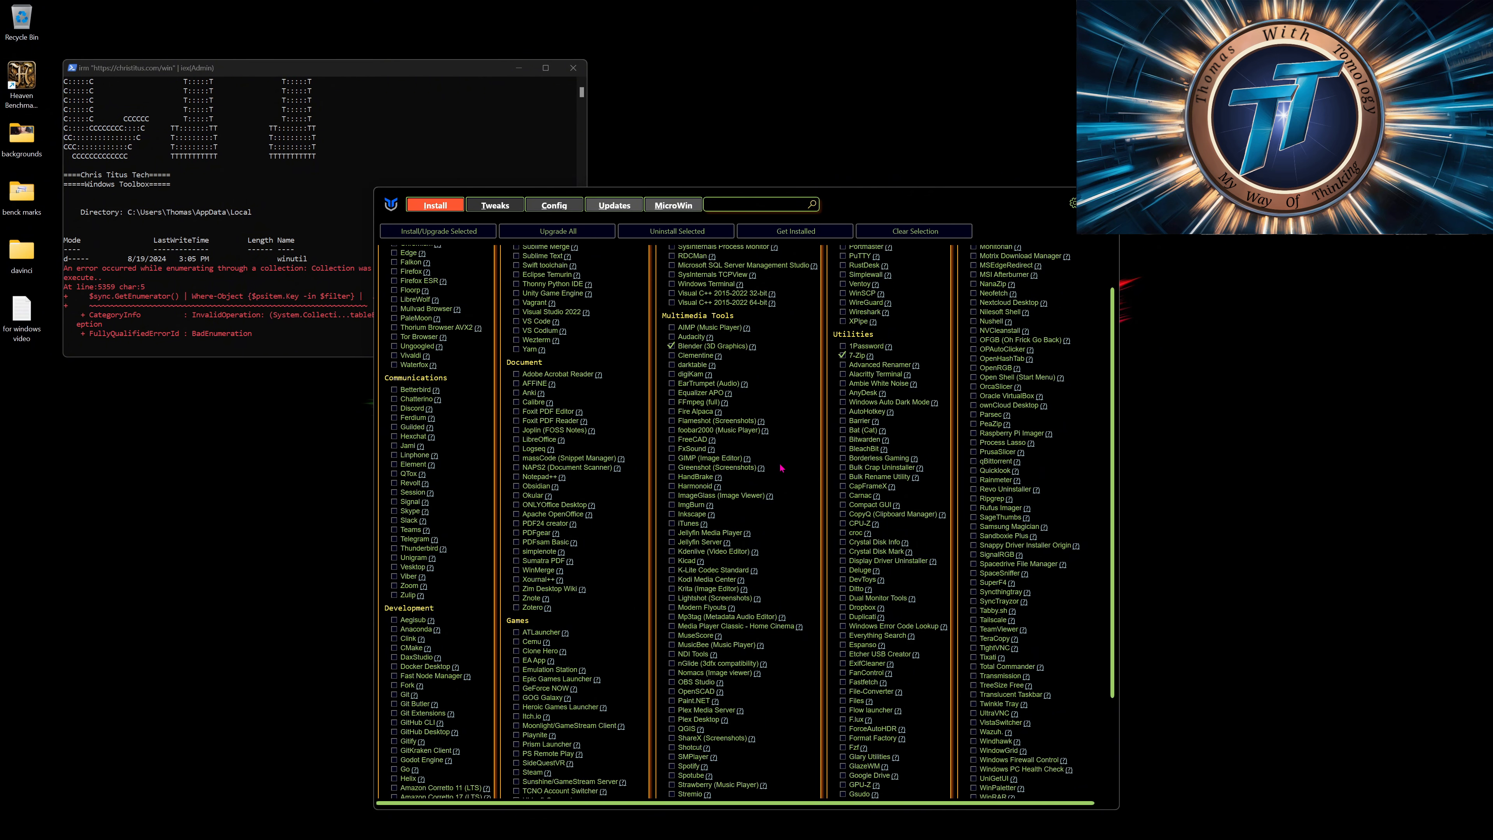
scroll(782, 467, down, 5)
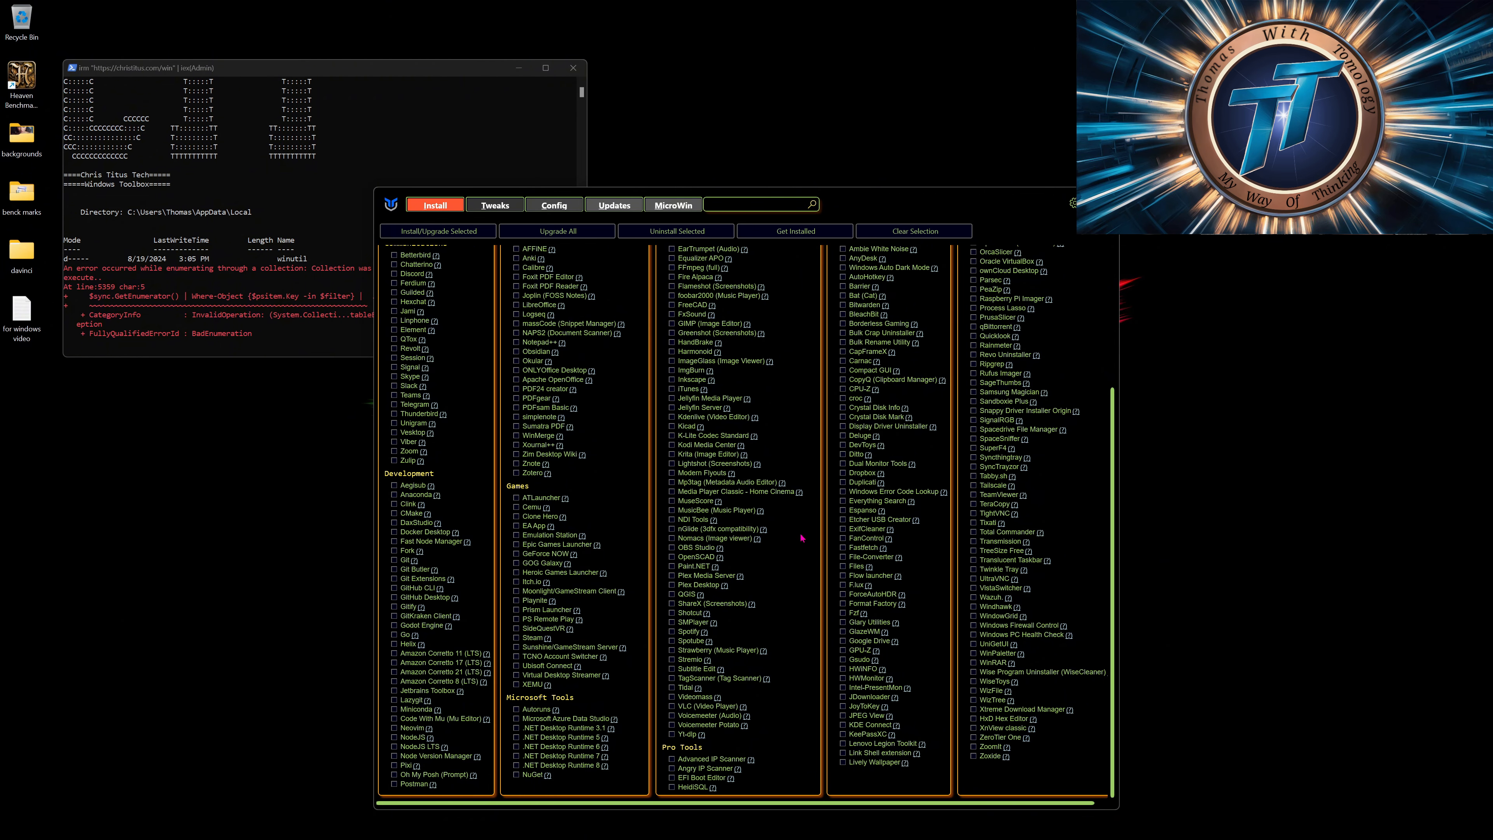
scroll(801, 537, up, 7)
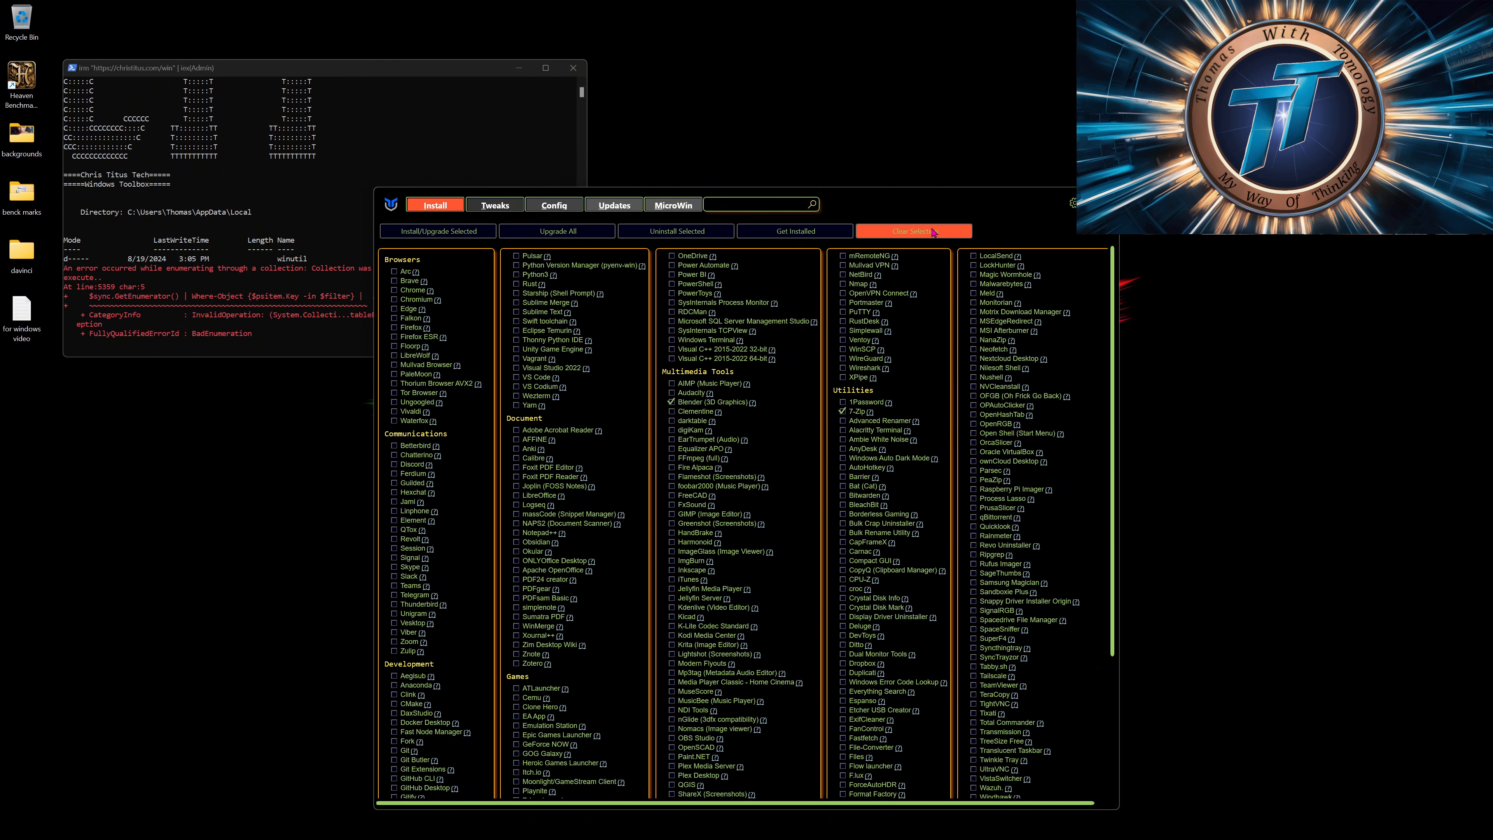
click(421, 234)
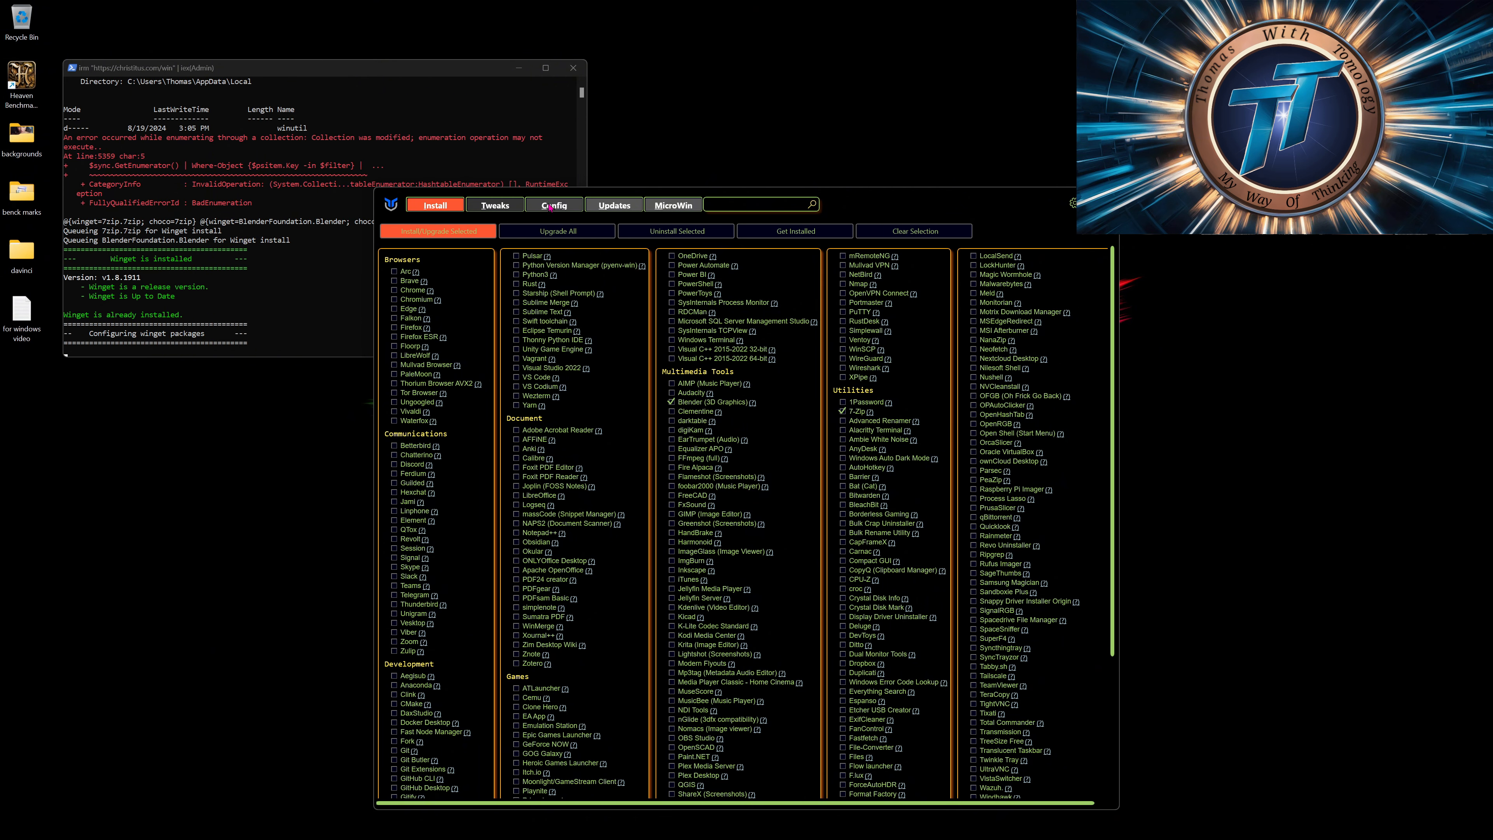
Place the toolbox beside a taller PowerShell window so the install output is uncovered, and open the toolbox's Tweaks section.
drag(908, 199, 1151, 204)
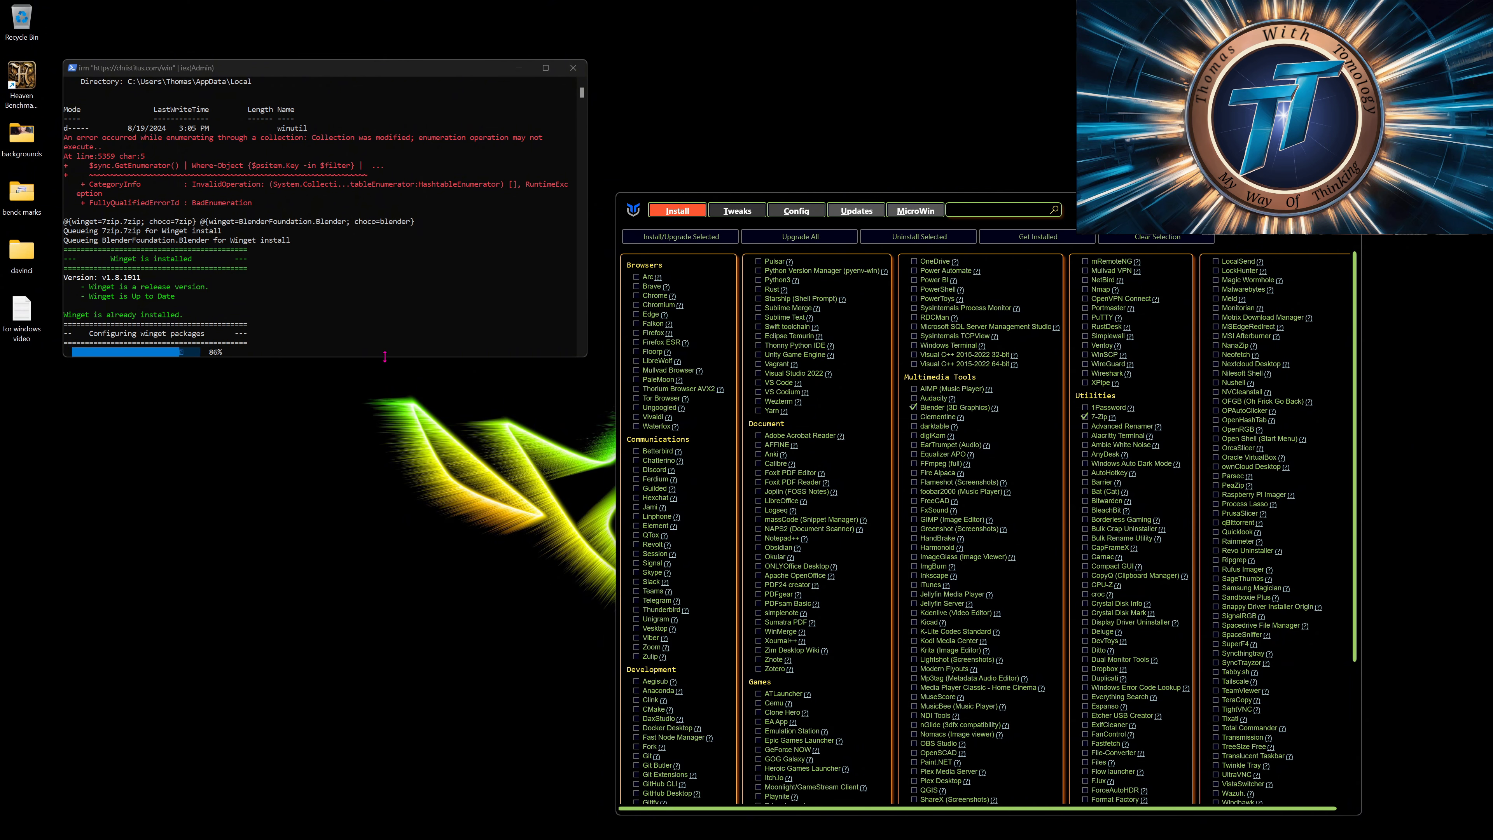
drag(378, 361, 364, 558)
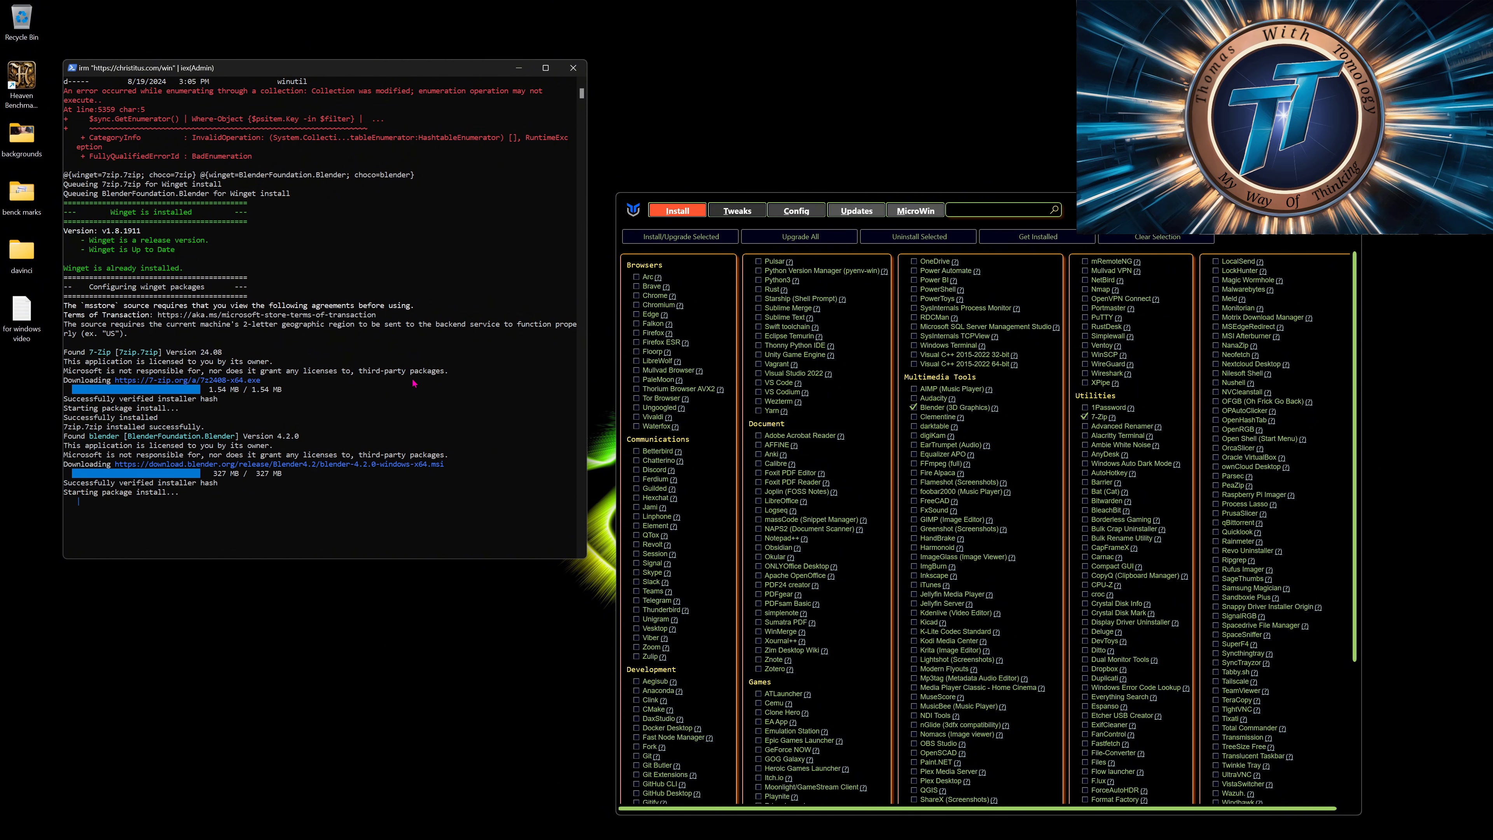
click(739, 212)
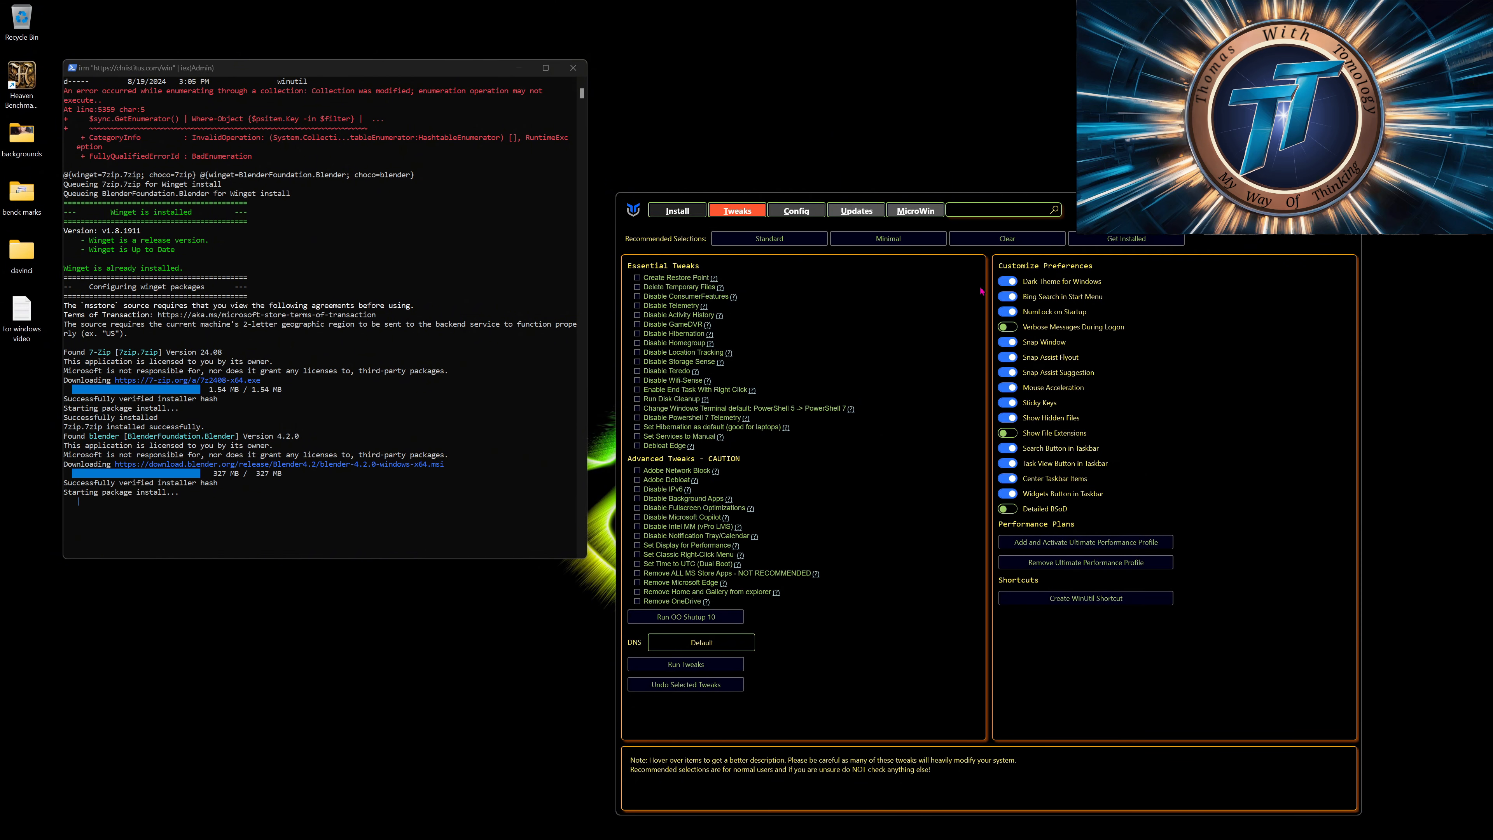